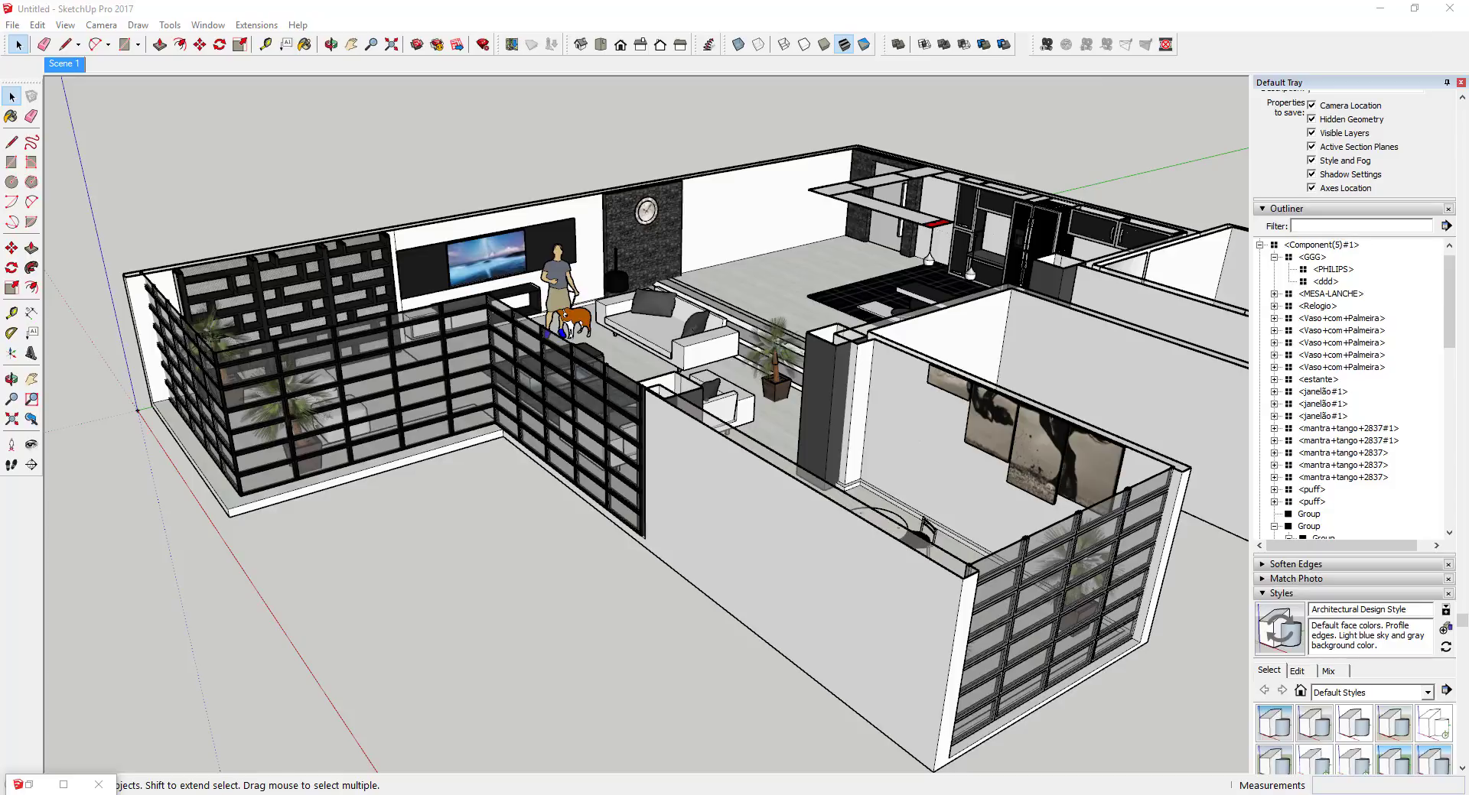
# Draw a 2'6" by 2' rectangle on the white wall beside the stone wall with the clock
pyautogui.moveTo(723, 540); pyautogui.dragTo(793, 526, button='middle')
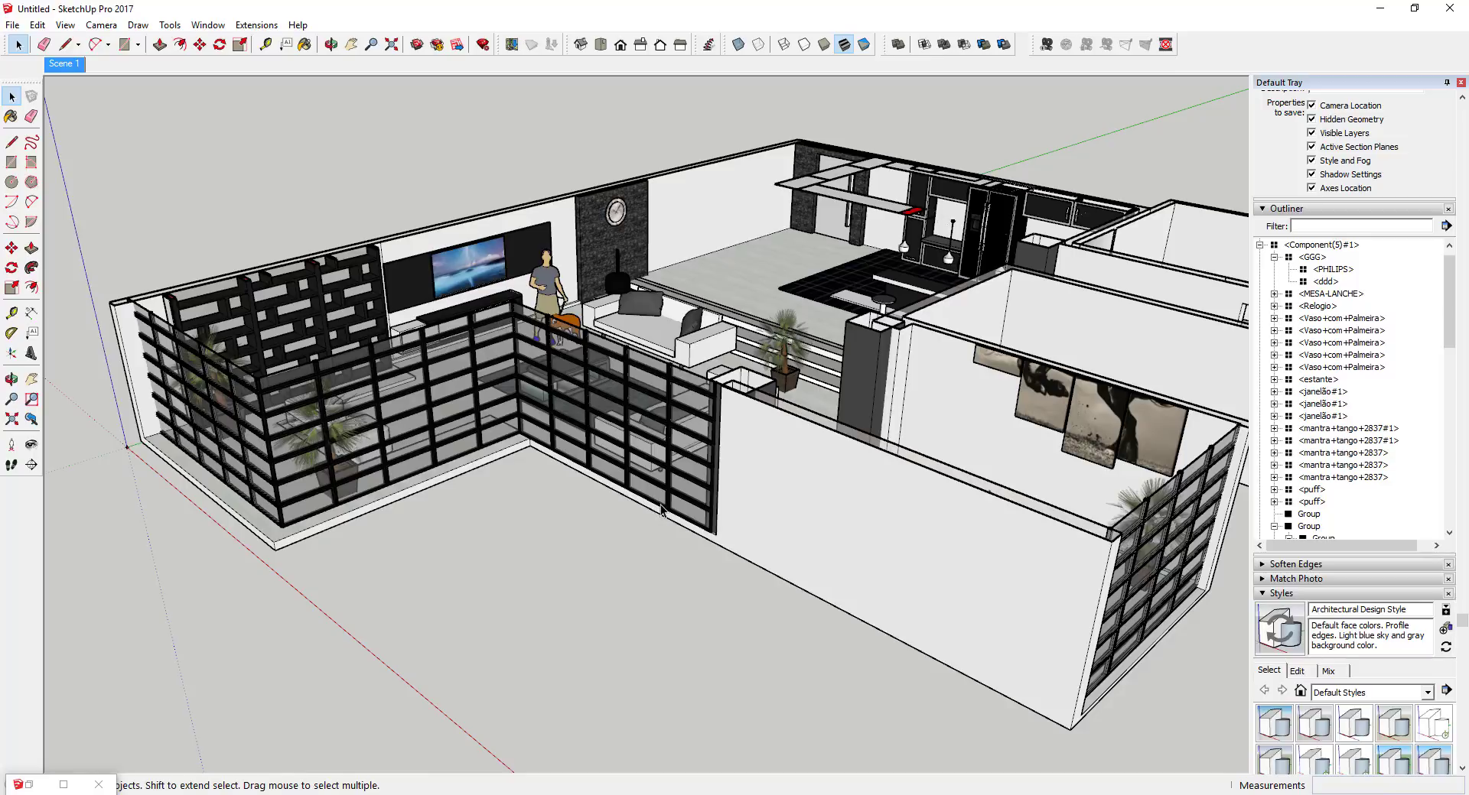
pyautogui.moveTo(608, 543); pyautogui.dragTo(607, 526, button='middle')
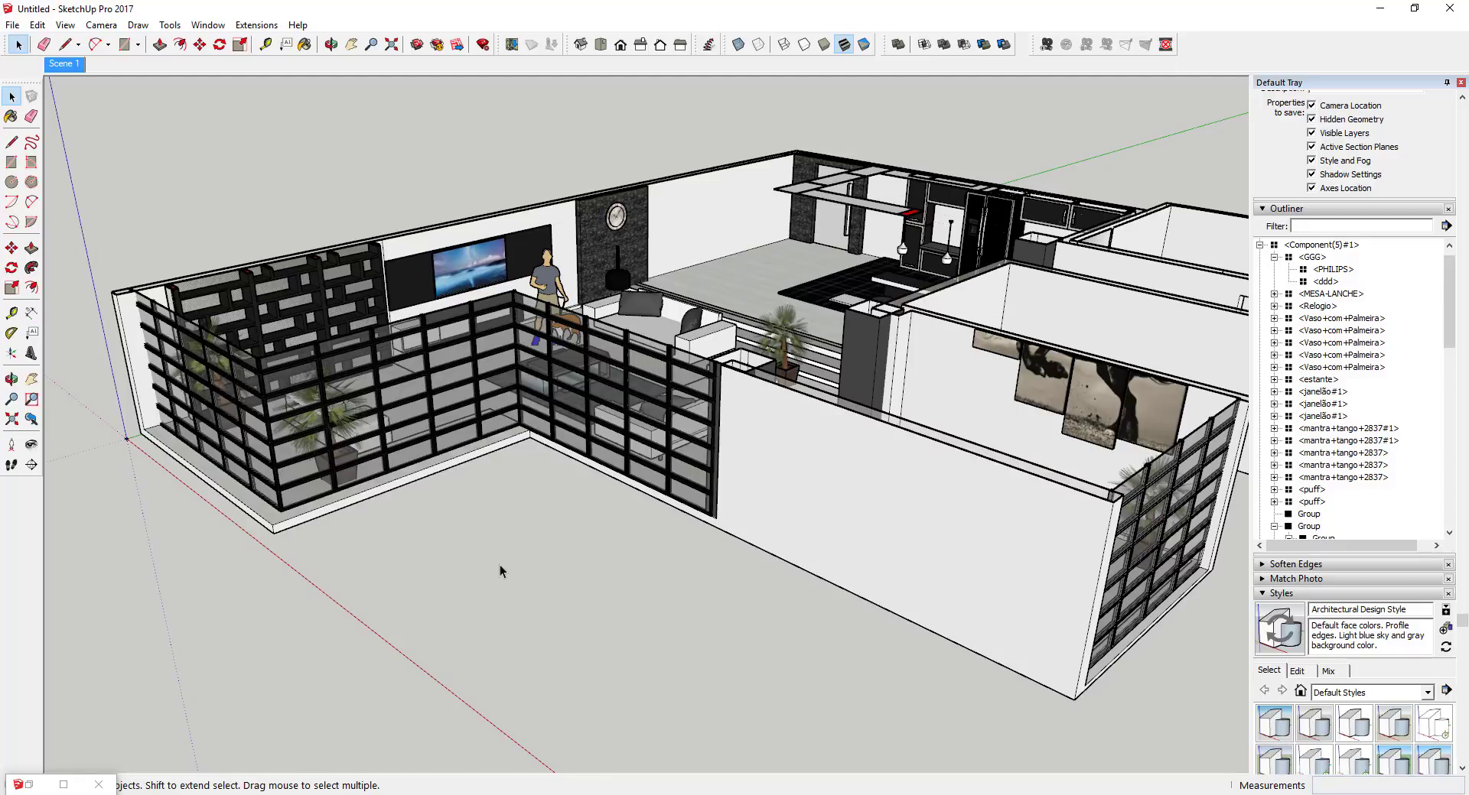
pyautogui.scroll(10, 693, 202)
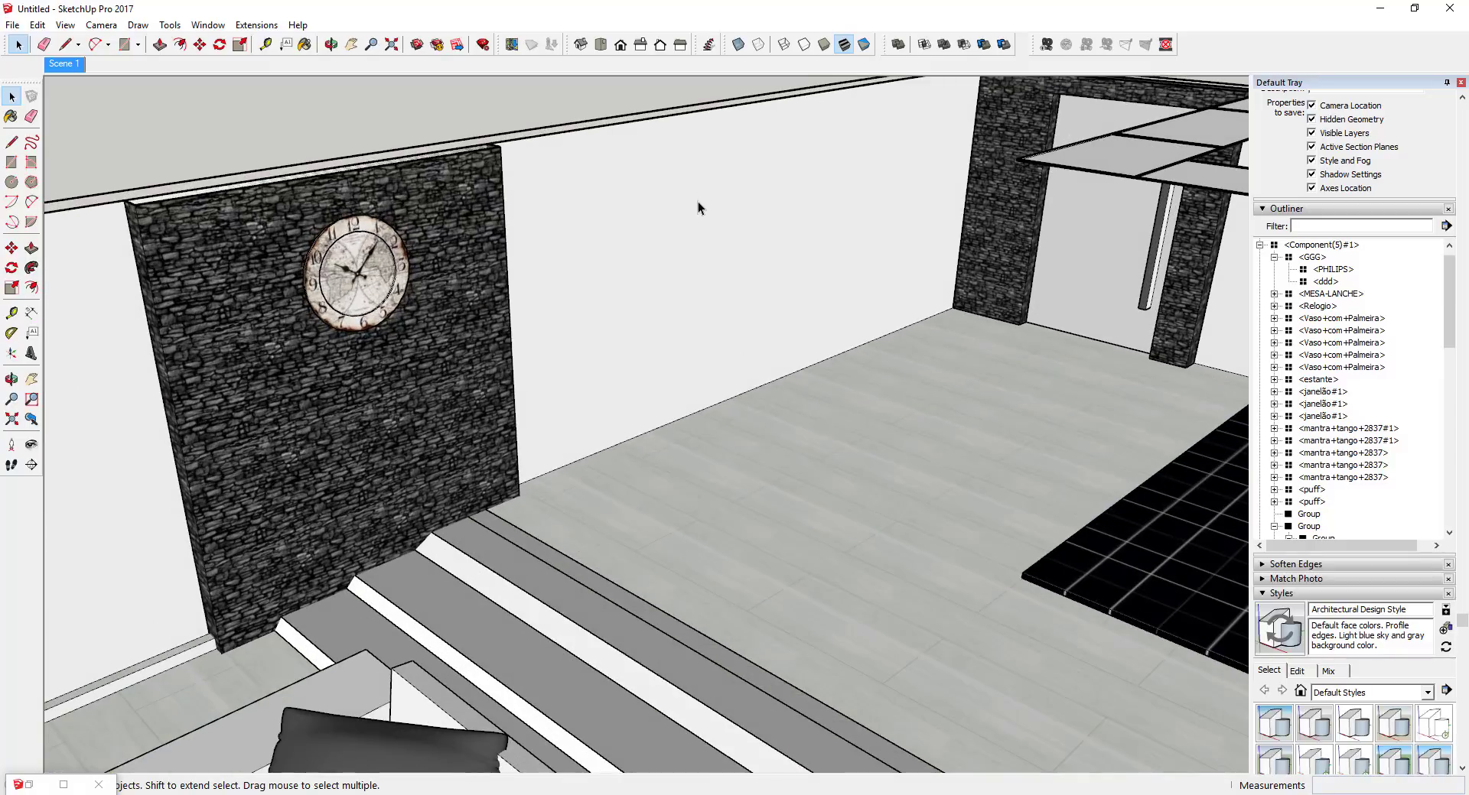
pyautogui.press('r')
pyautogui.click(650, 189)
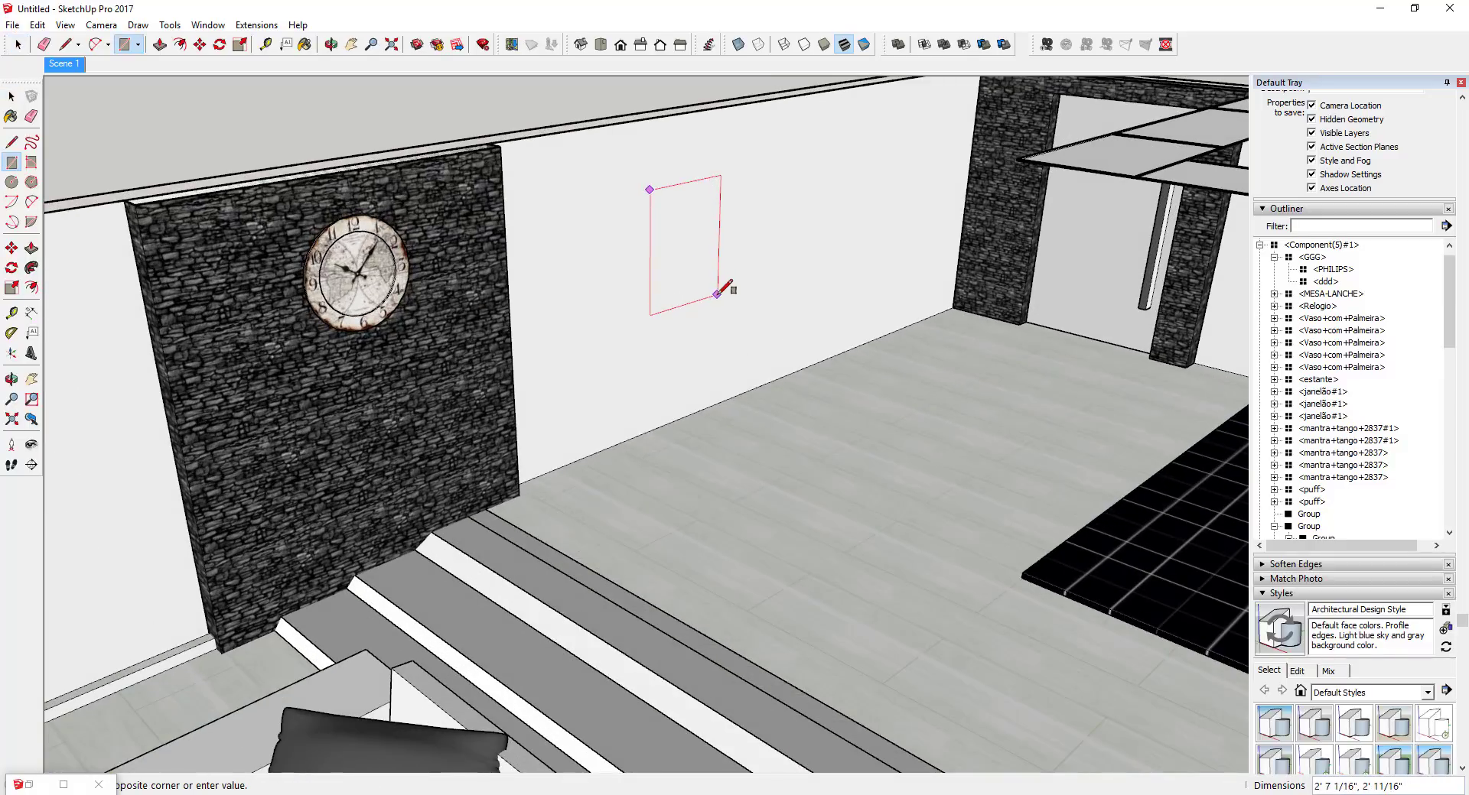
pyautogui.press('Escape')
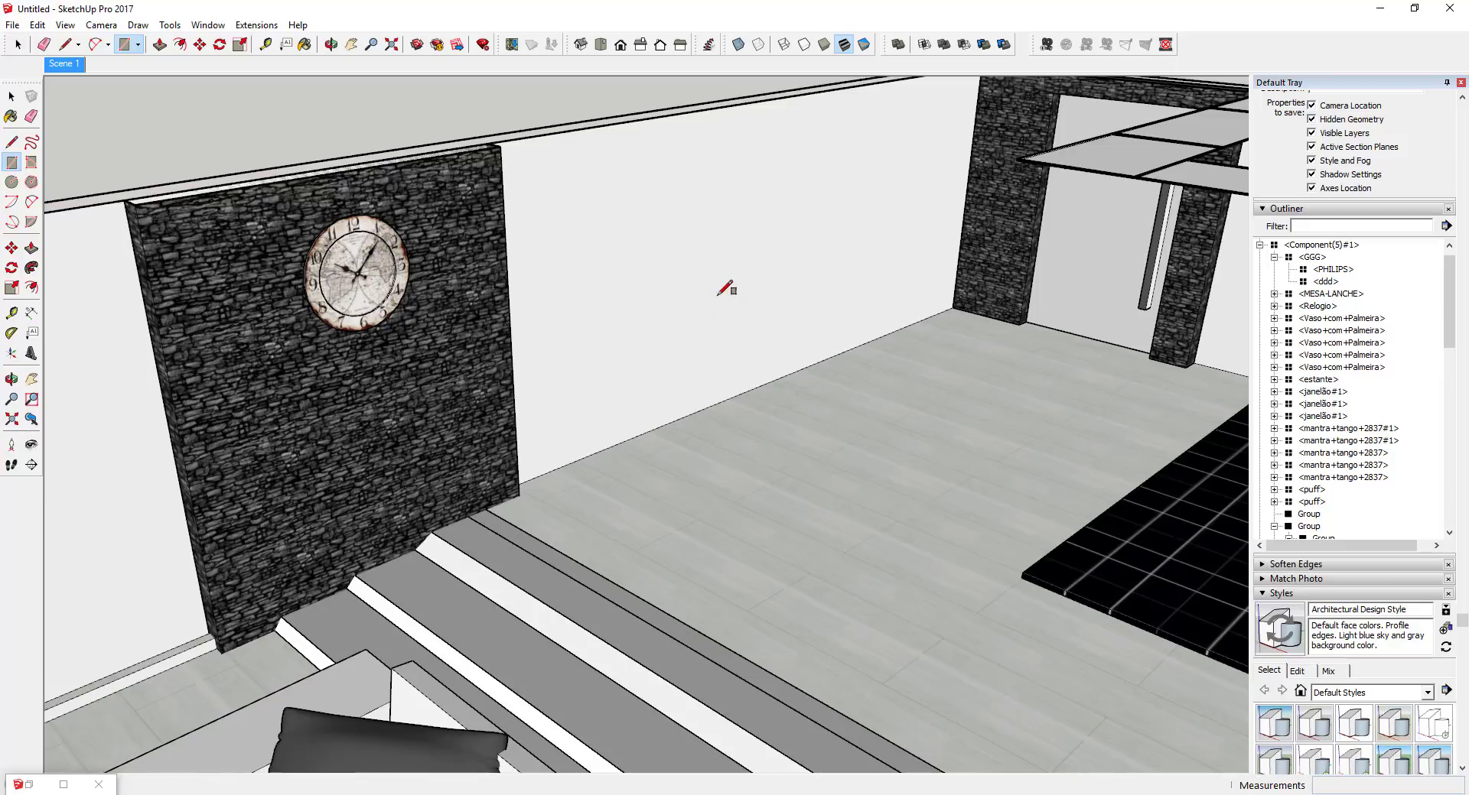
pyautogui.click(651, 175)
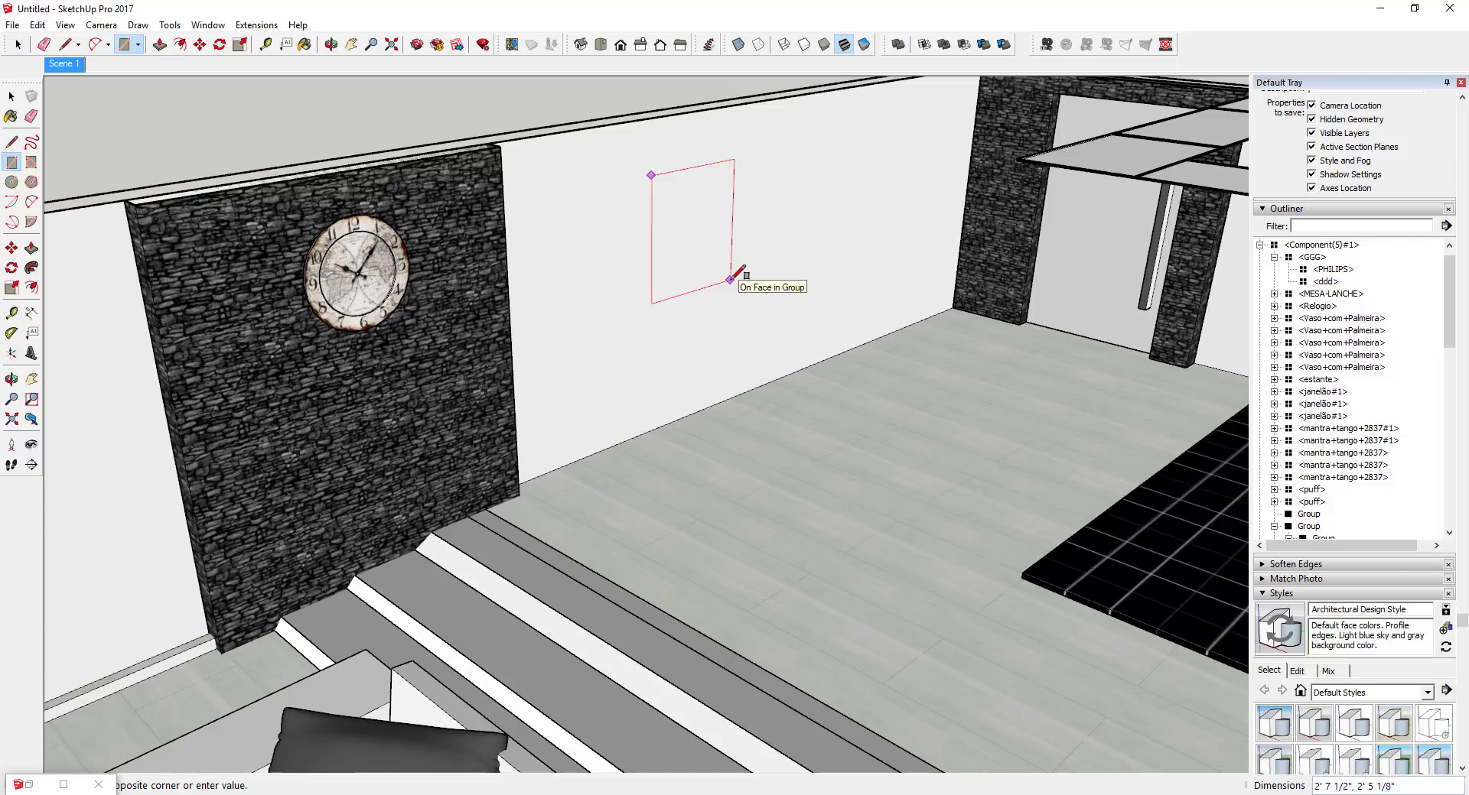
pyautogui.write("2'6,2")
pyautogui.press('Return')
# Offset the wall rectangle's edges outward by about 1 15/16" to form a frame border
pyautogui.press('space')
pyautogui.click(694, 231)
pyautogui.scroll(2, 689, 232)
pyautogui.scroll(2, 692, 183)
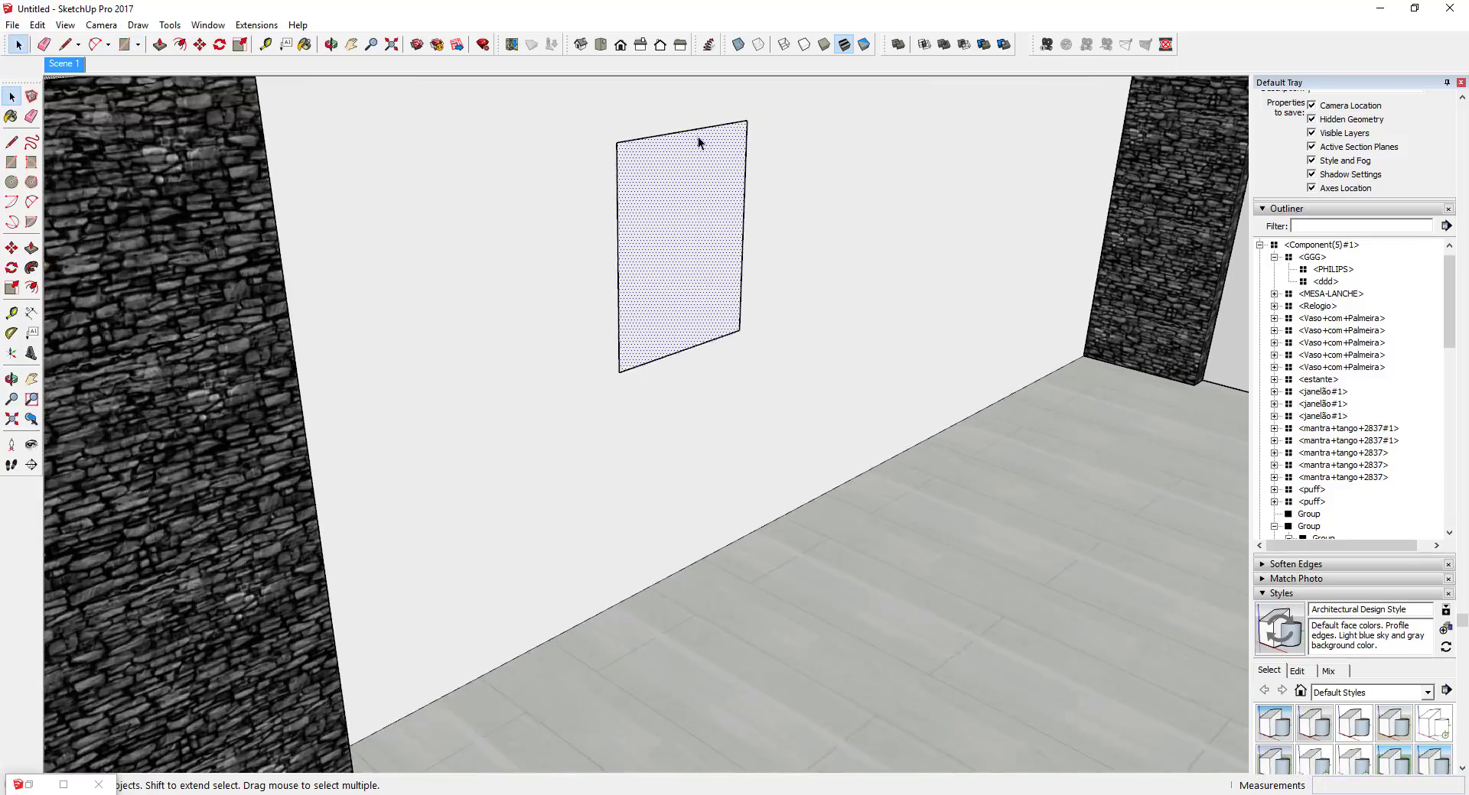
pyautogui.scroll(-3, 631, 246)
pyautogui.scroll(4, 686, 312)
pyautogui.moveTo(644, 387); pyautogui.dragTo(671, 340, button='middle')
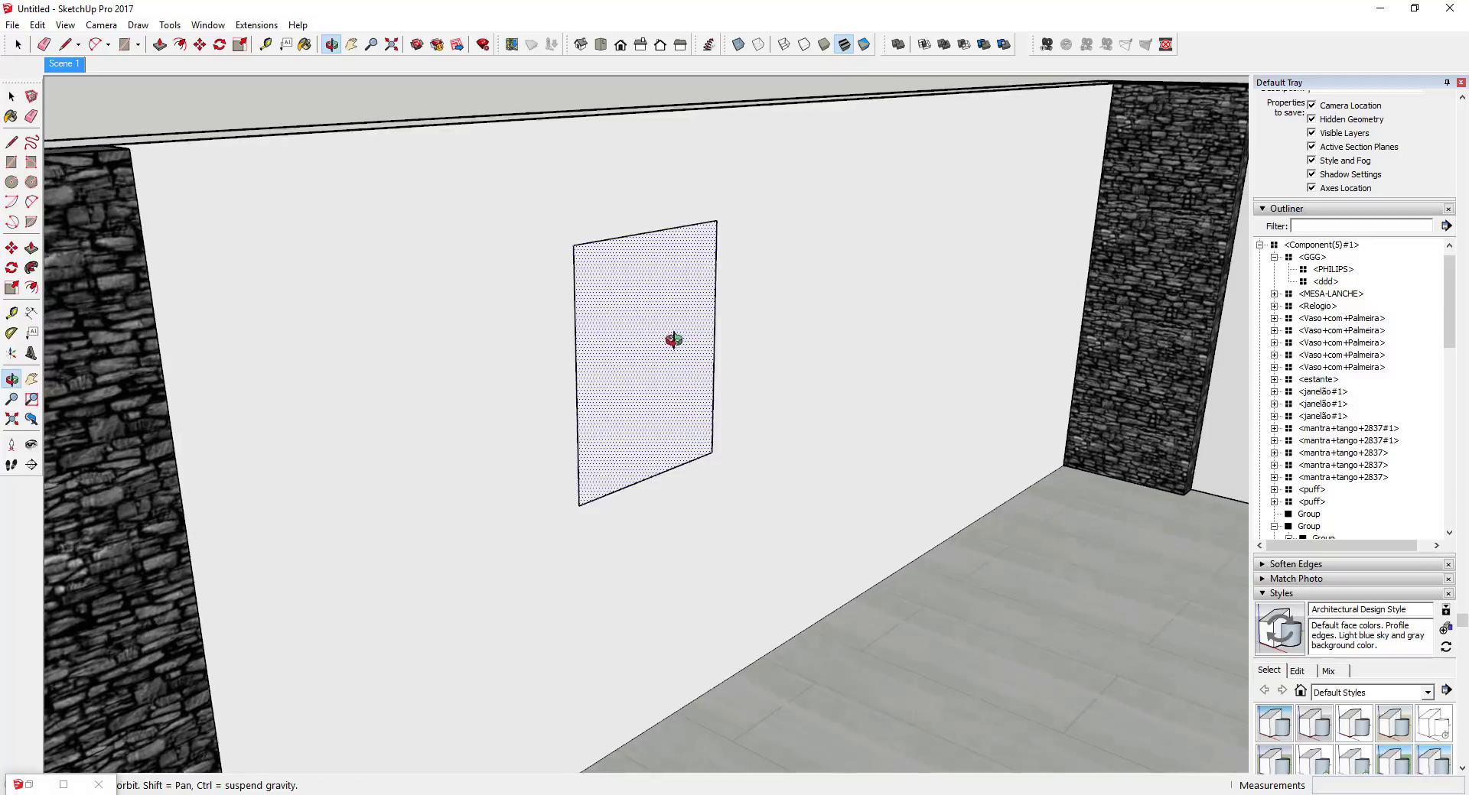
pyautogui.scroll(2, 654, 332)
pyautogui.scroll(-3, 674, 307)
pyautogui.scroll(1, 681, 303)
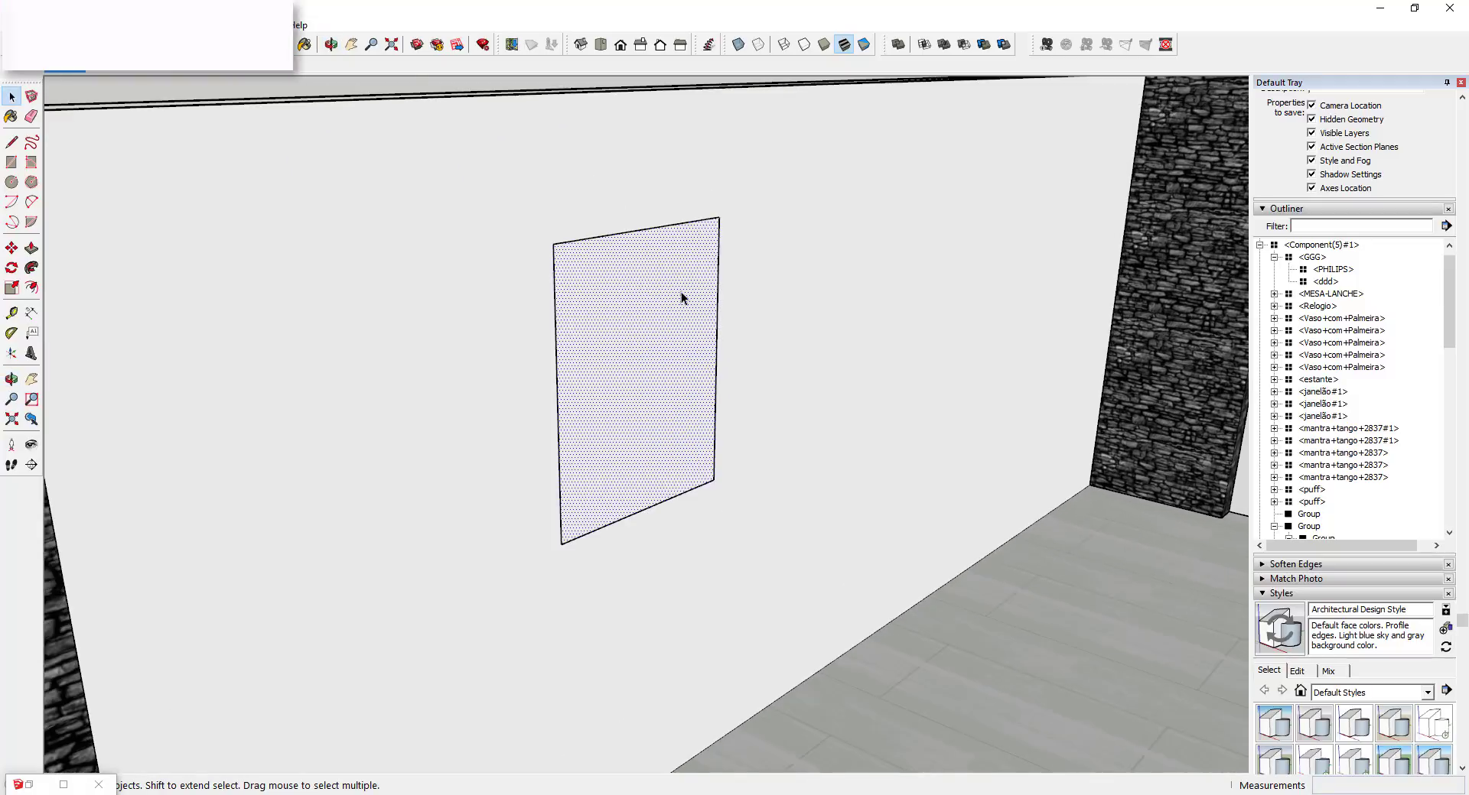
pyautogui.scroll(2, 658, 329)
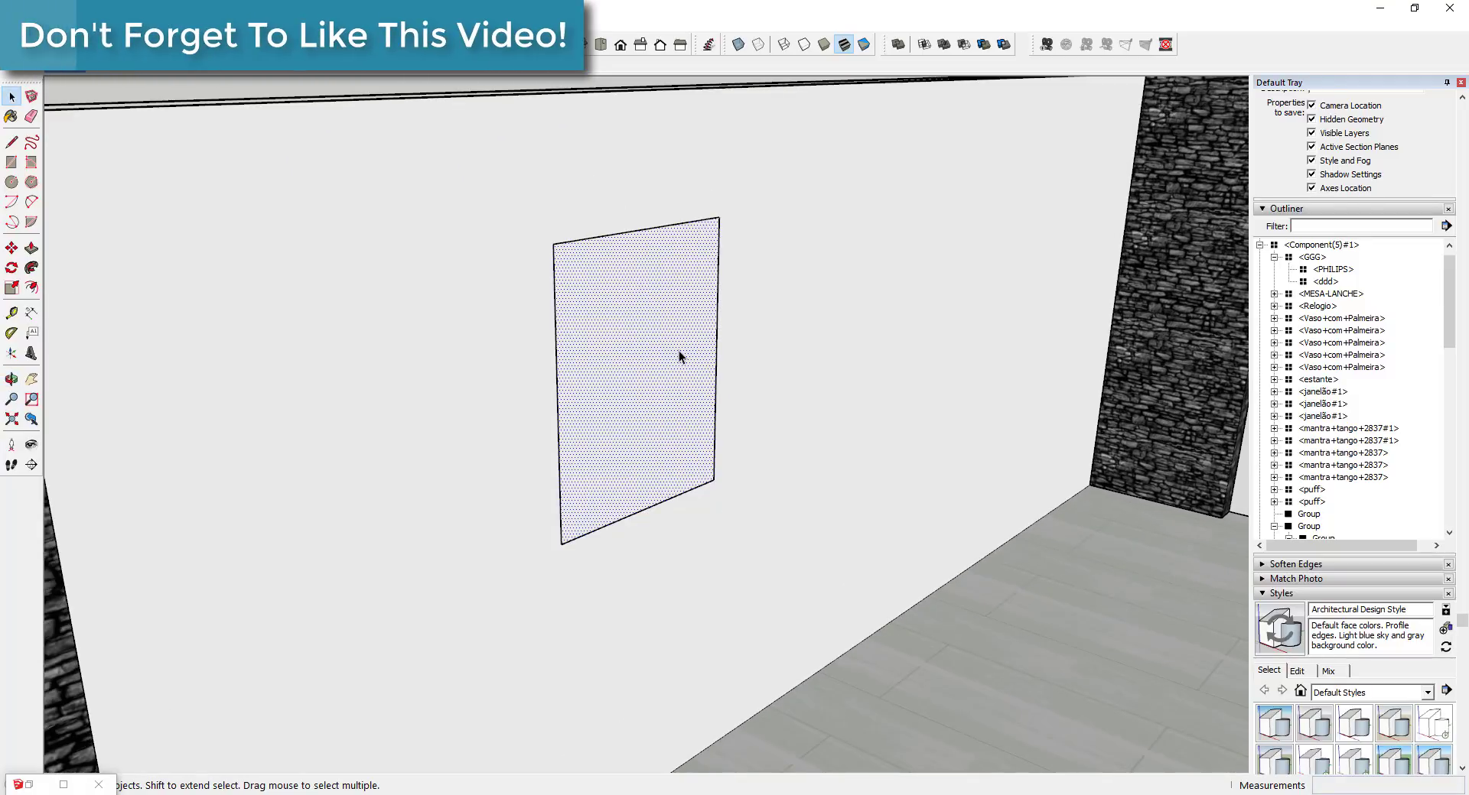
pyautogui.press('f')
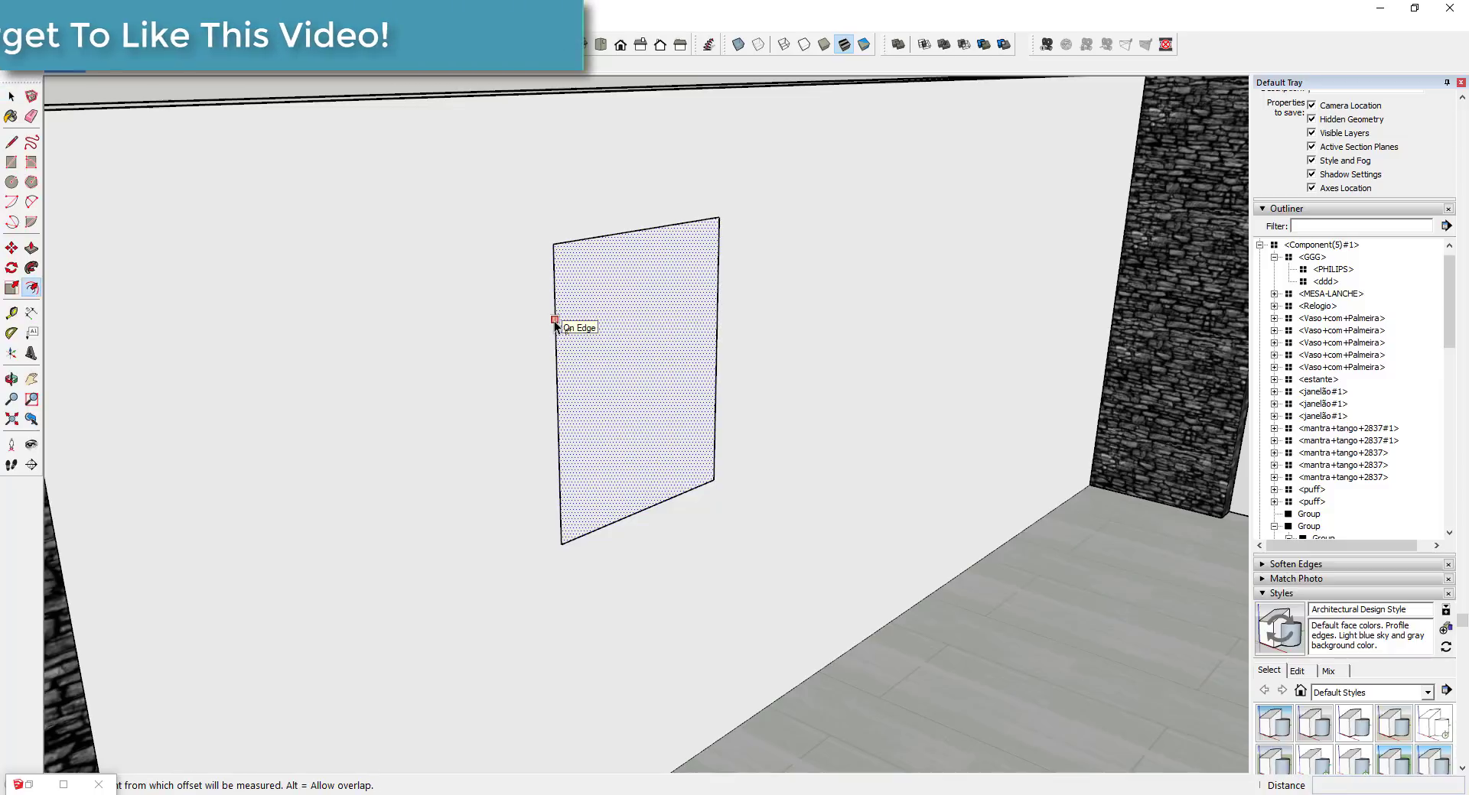
pyautogui.click(555, 322)
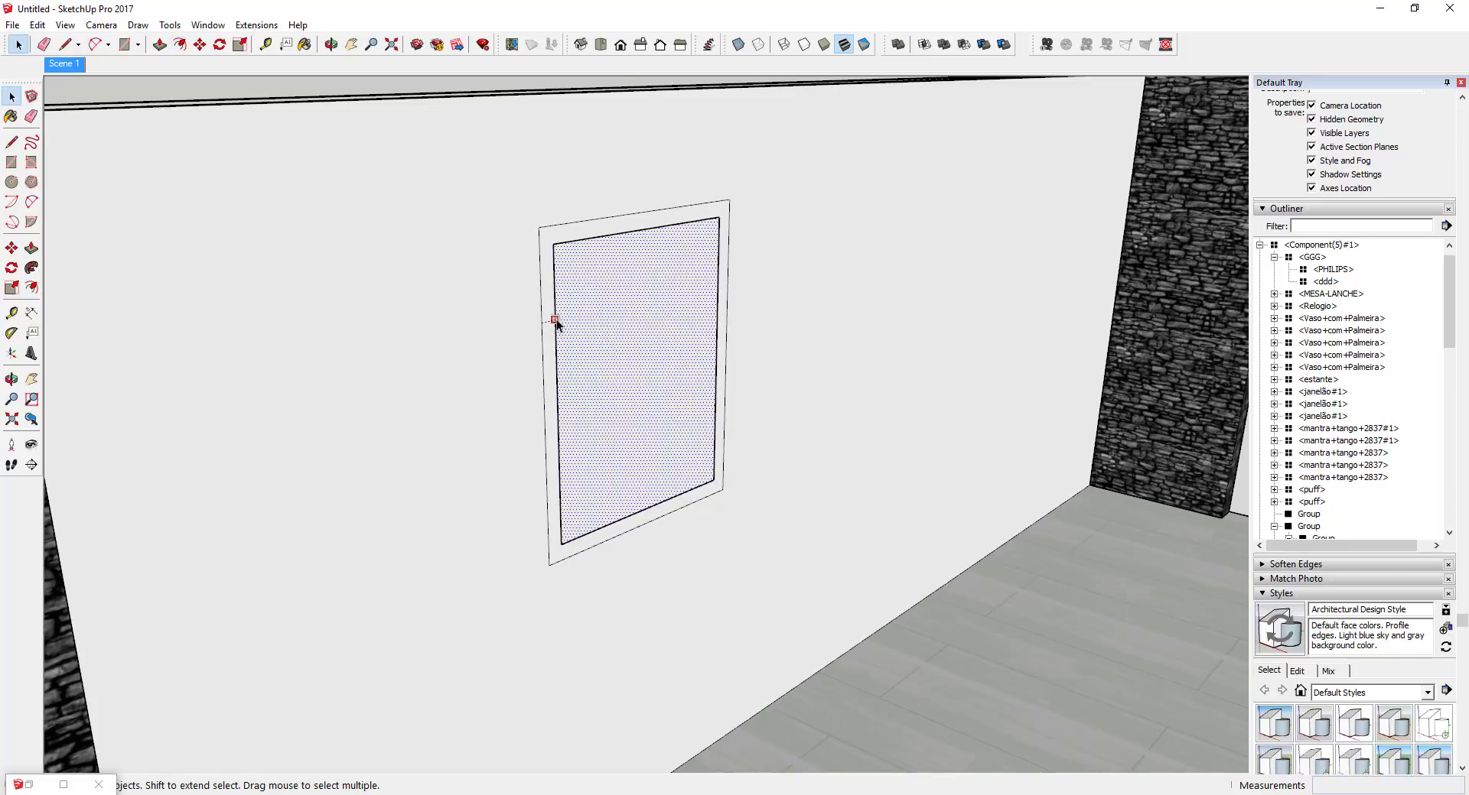
pyautogui.click(538, 329)
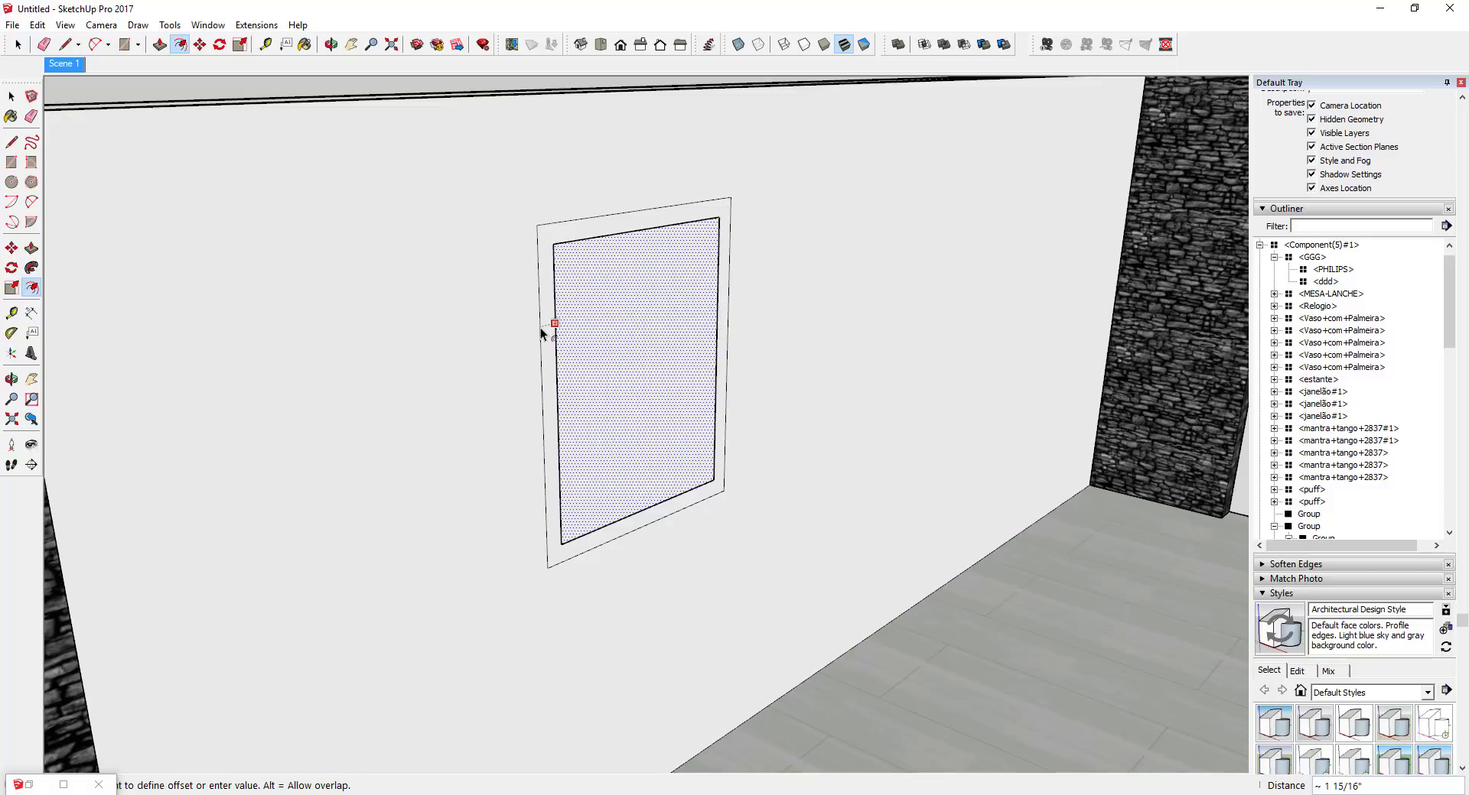
# Push/pull the border face out from the wall to give the frame thickness
pyautogui.press('space')
pyautogui.scroll(3, 549, 288)
pyautogui.press('Delete')
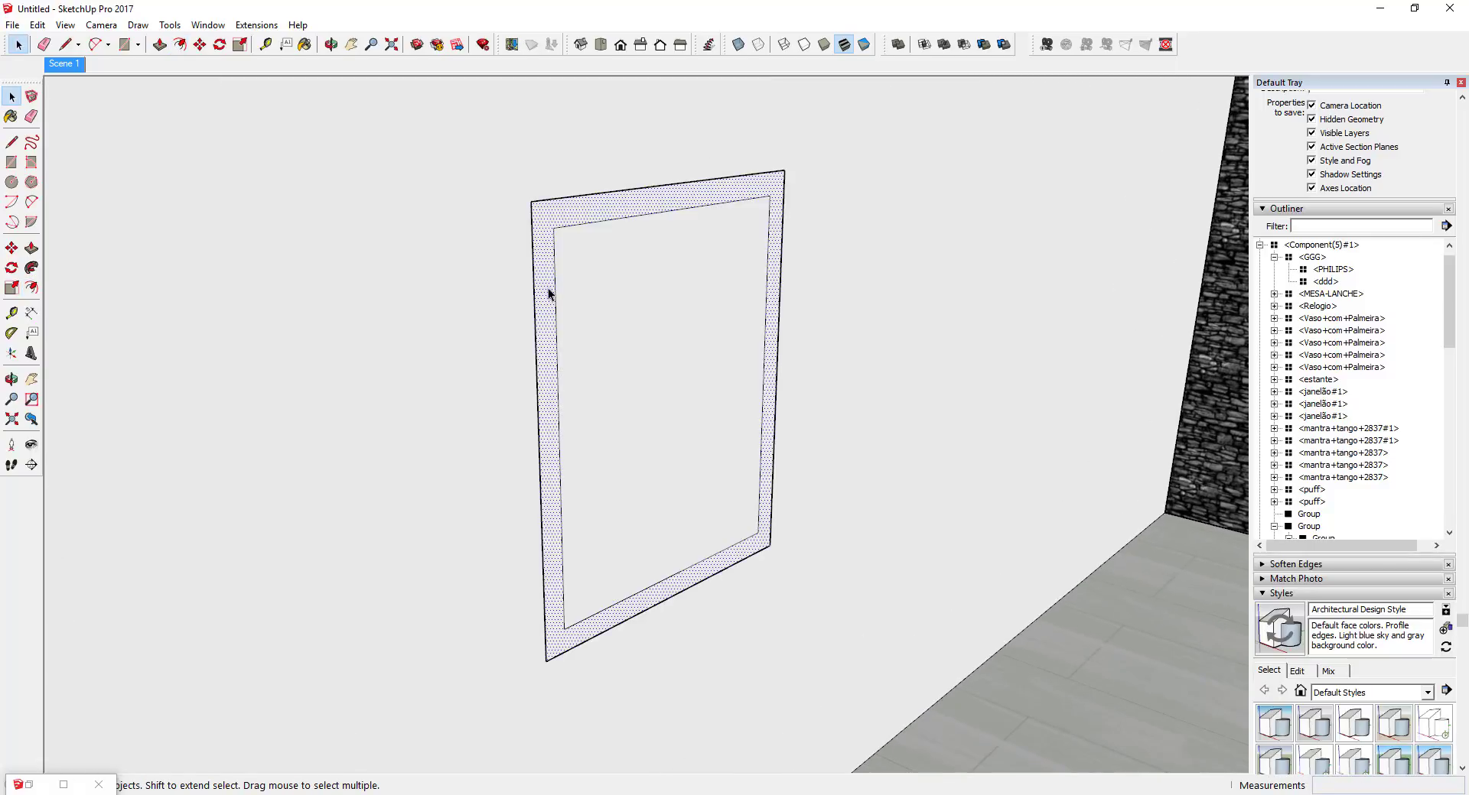
pyautogui.press('p')
pyautogui.click(548, 292)
pyautogui.click(548, 294)
pyautogui.moveTo(590, 321); pyautogui.dragTo(651, 325, button='middle')
# Select the whole frame together with its inner panel and make it a group
pyautogui.press('space')
pyautogui.moveTo(473, 145); pyautogui.dragTo(895, 692)
pyautogui.rightClick(672, 354)
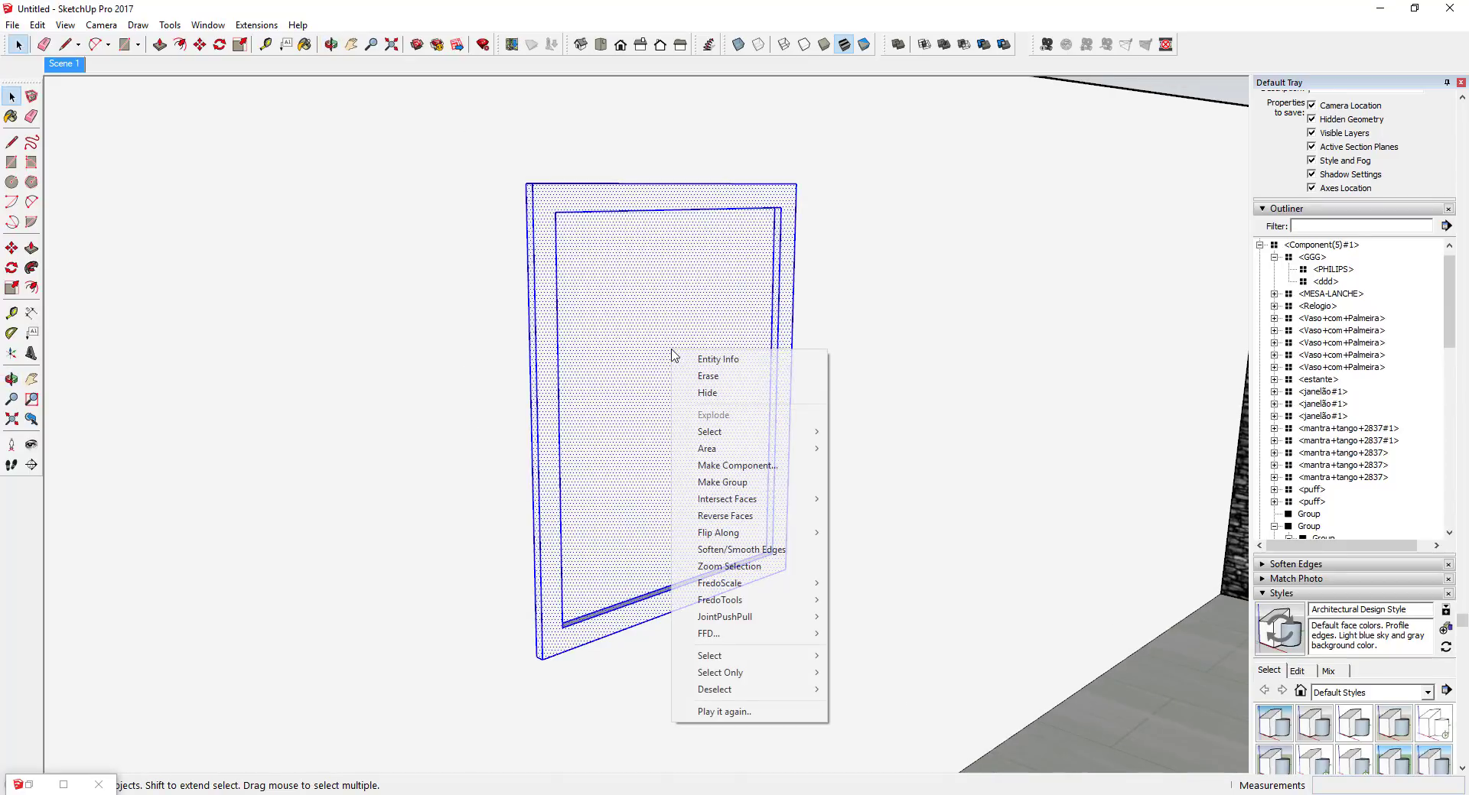
pyautogui.click(722, 482)
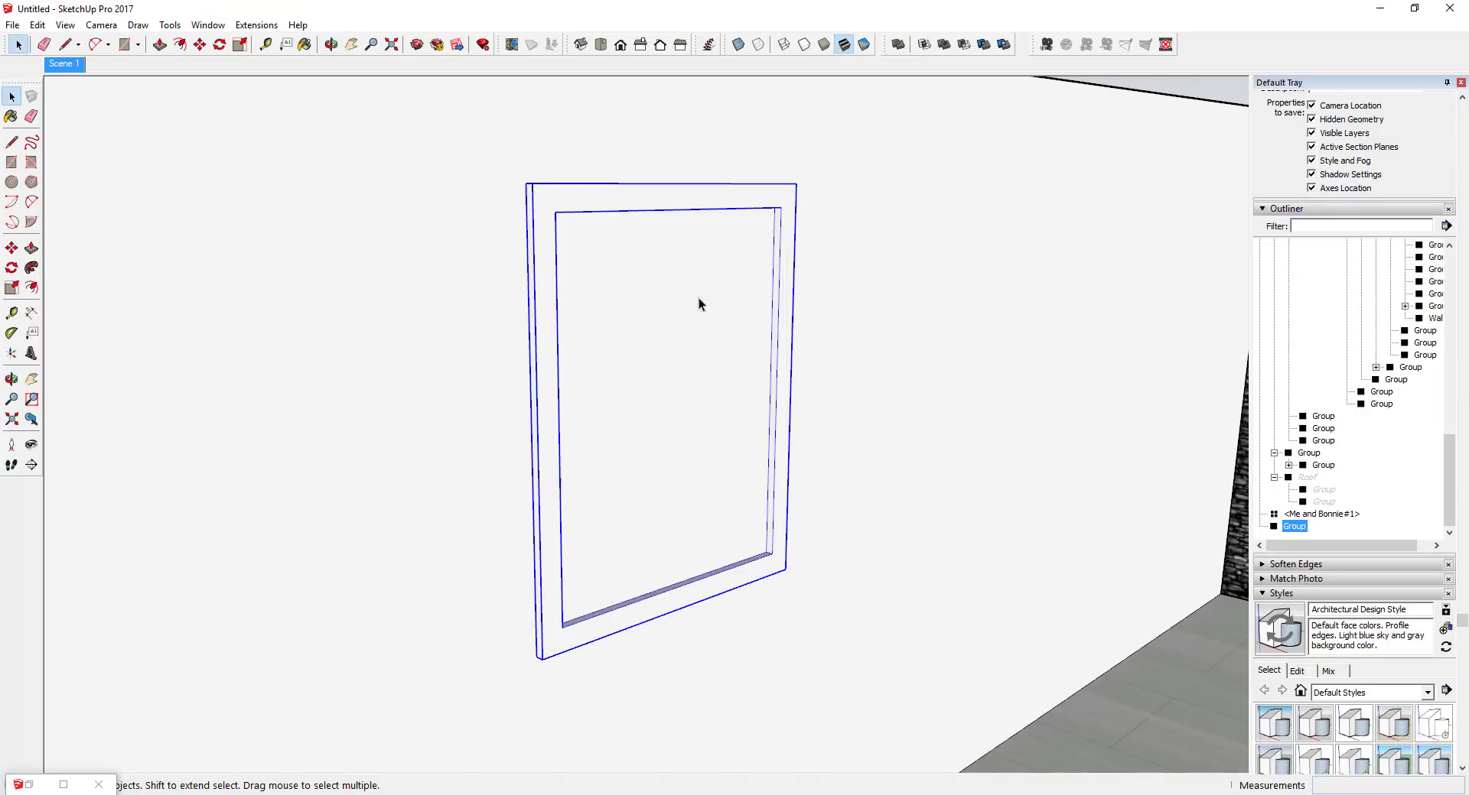
# Inside the new group, select all the frame geometry except the inner panel face and make it a nested group
pyautogui.doubleClick(687, 340)
pyautogui.moveTo(478, 120); pyautogui.dragTo(886, 688)
pyautogui.keyDown('shift'); pyautogui.click(709, 434); pyautogui.keyUp('shift')
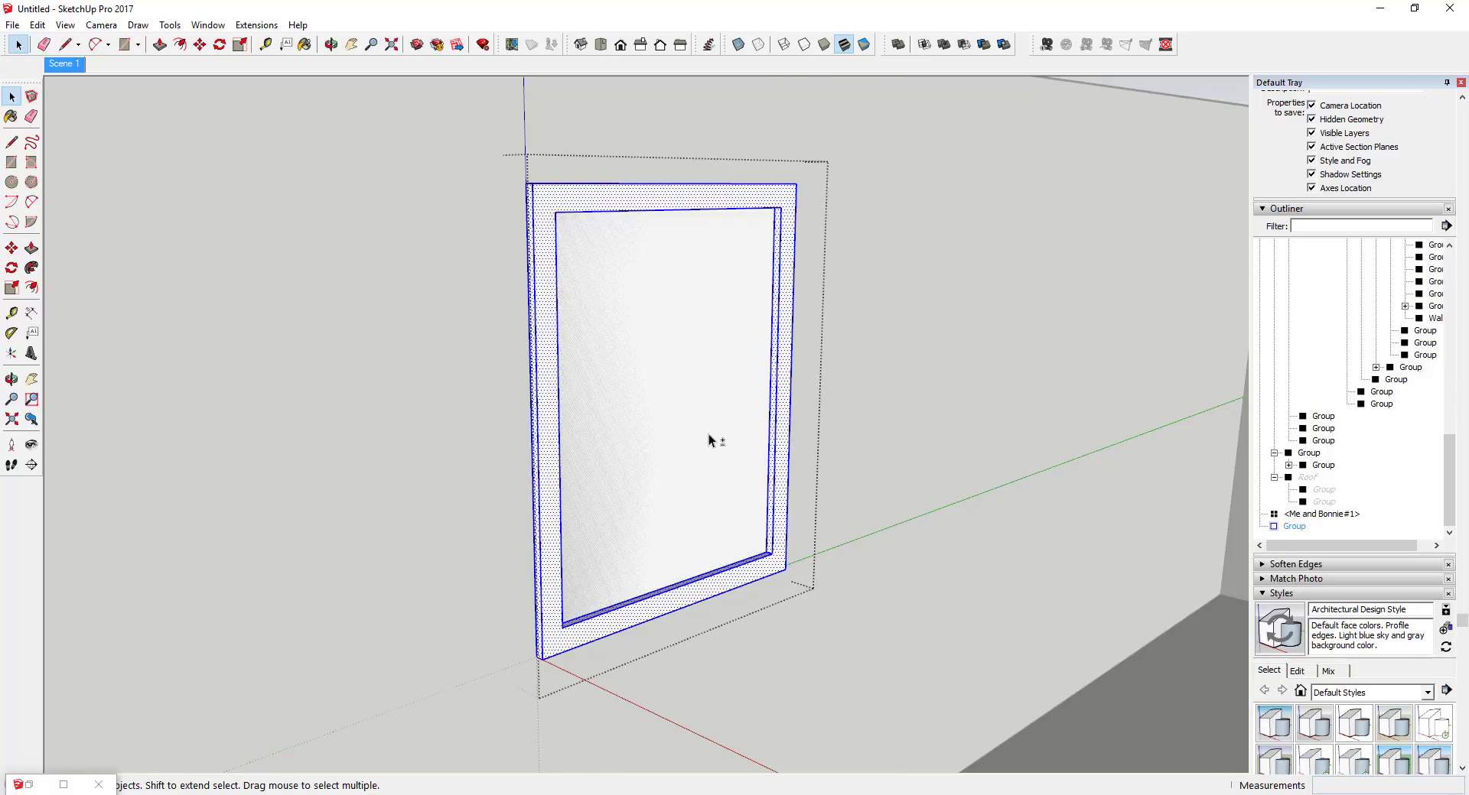
pyautogui.rightClick(633, 405)
pyautogui.moveTo(418, 93); pyautogui.dragTo(874, 749)
pyautogui.keyDown('shift'); pyautogui.click(657, 444); pyautogui.keyUp('shift')
pyautogui.rightClick(540, 392)
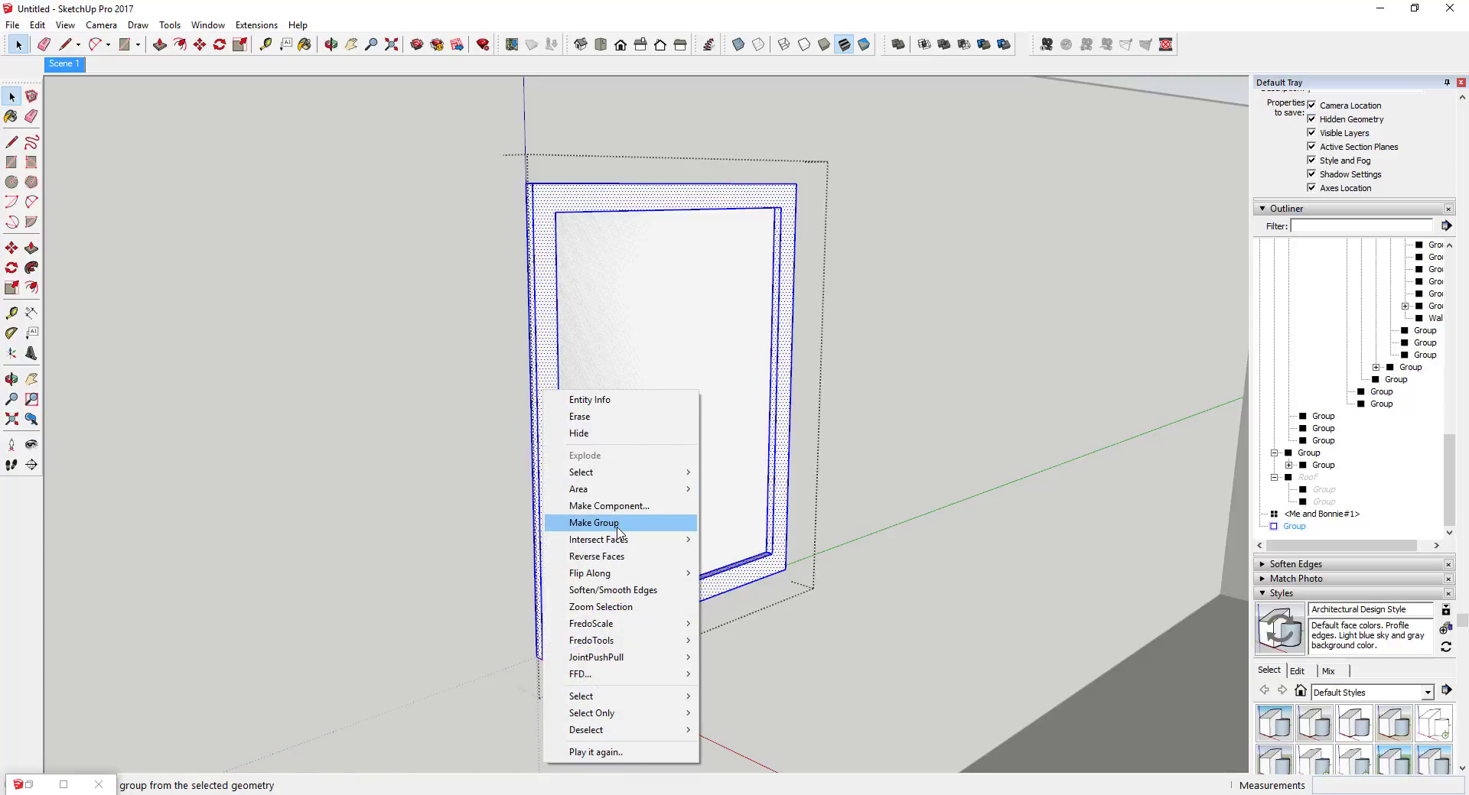
pyautogui.click(594, 523)
# Rename the outer group Art and its nested group Frame
pyautogui.rightClick(1299, 515)
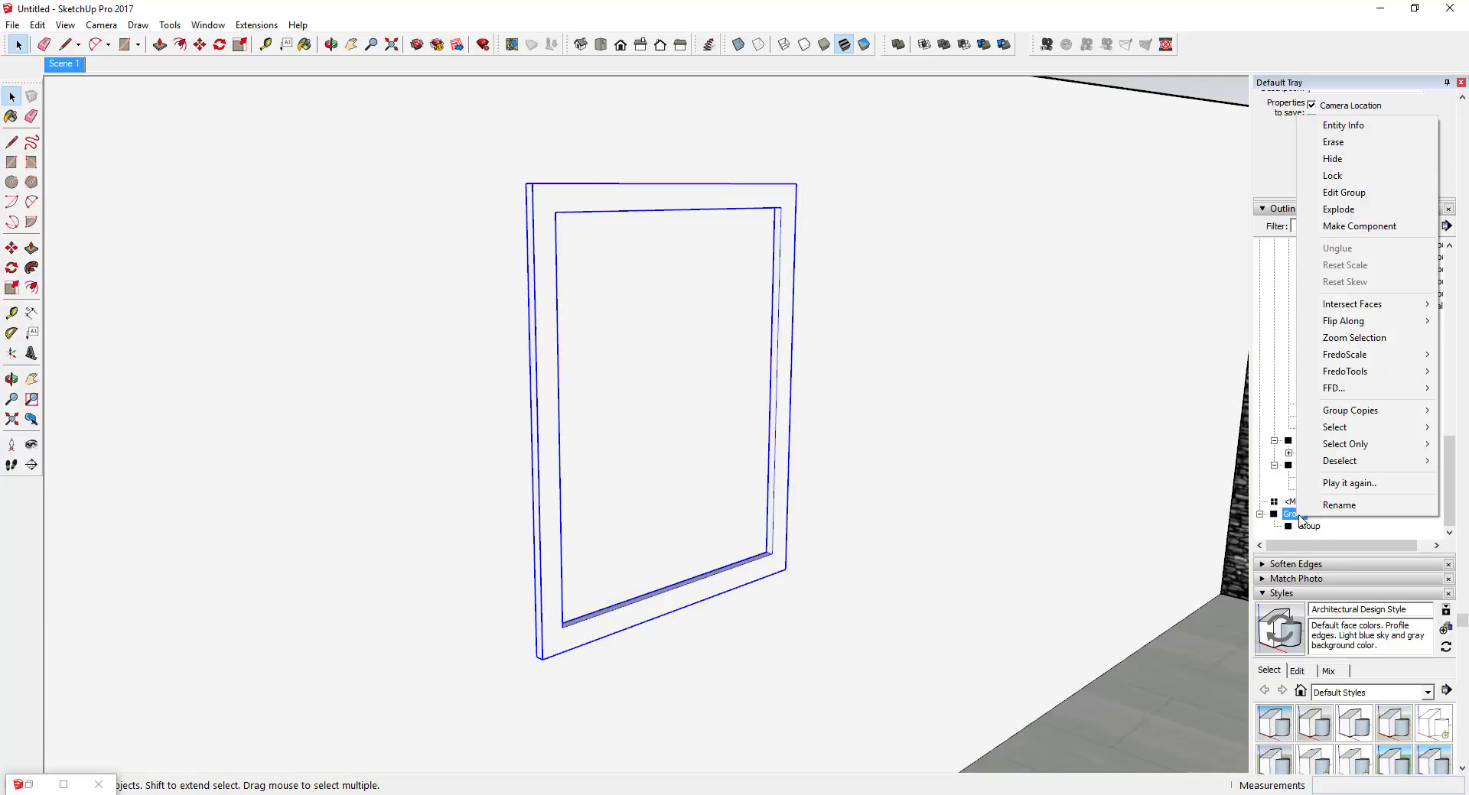
pyautogui.click(1321, 511)
pyautogui.write('Art')
pyautogui.press('Return')
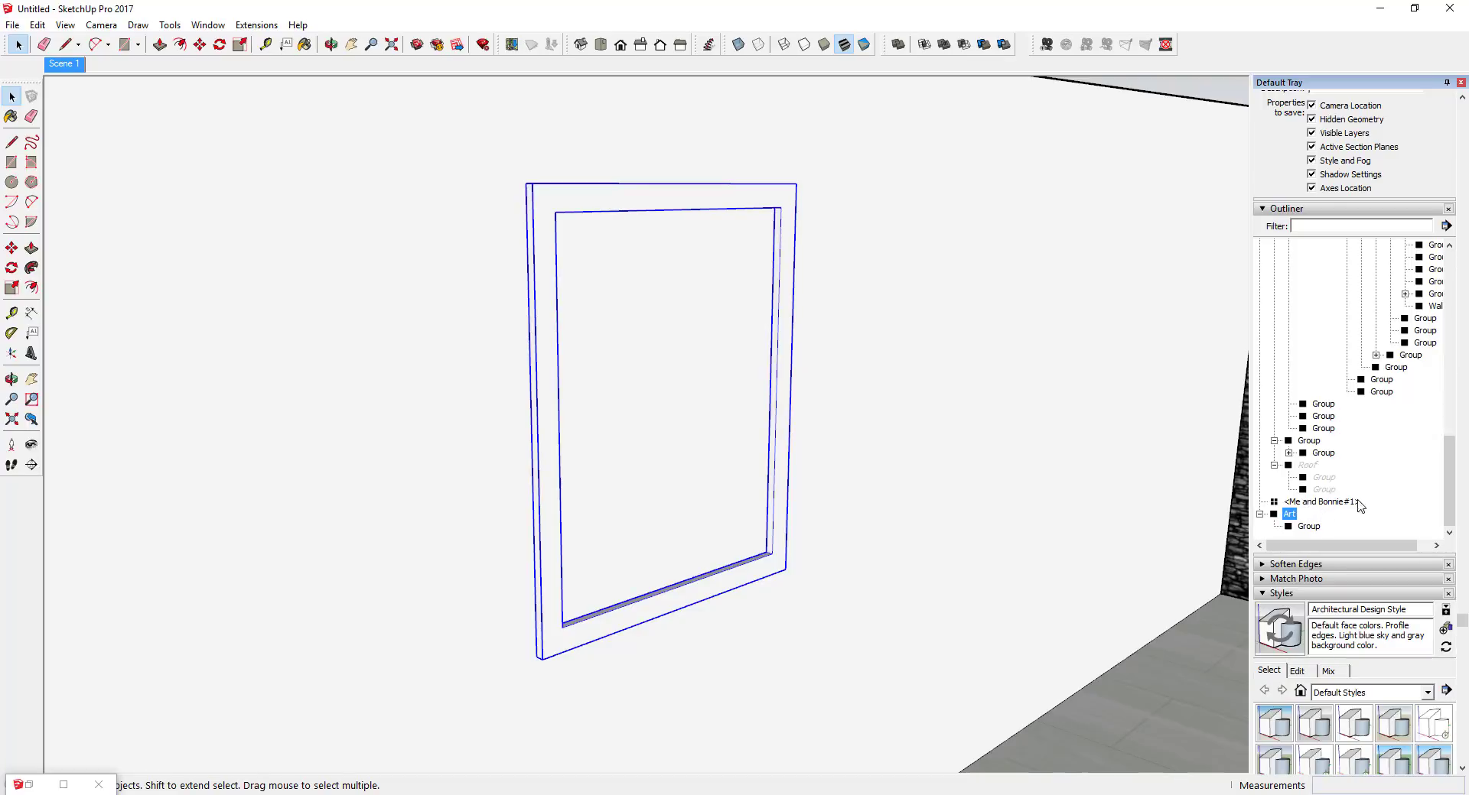
pyautogui.click(1308, 526)
pyautogui.rightClick(1308, 527)
pyautogui.click(1340, 515)
pyautogui.write('Frame')
pyautogui.press('Return')
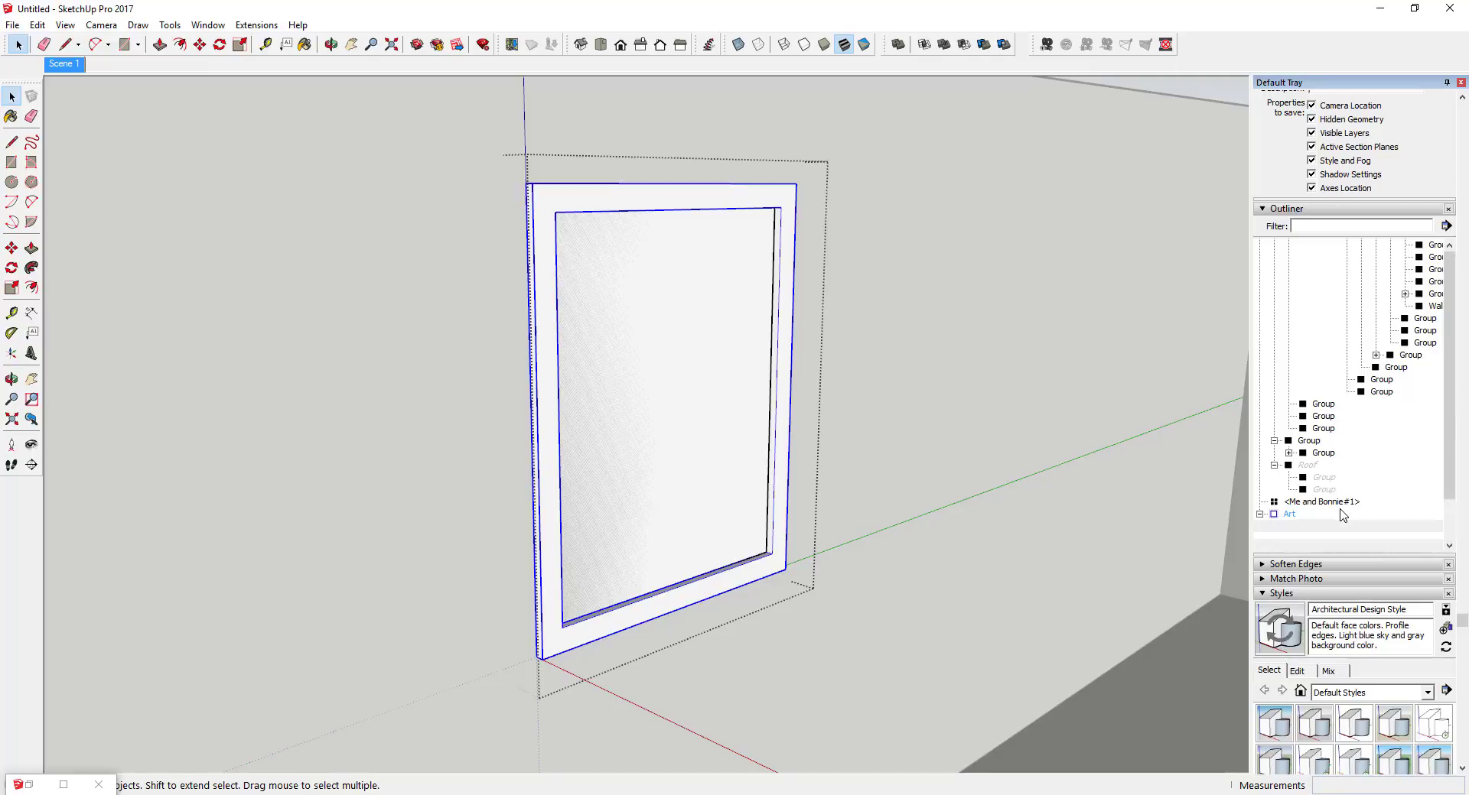
# Open the Art group for editing and select the panel face inside the frame
pyautogui.click(631, 337)
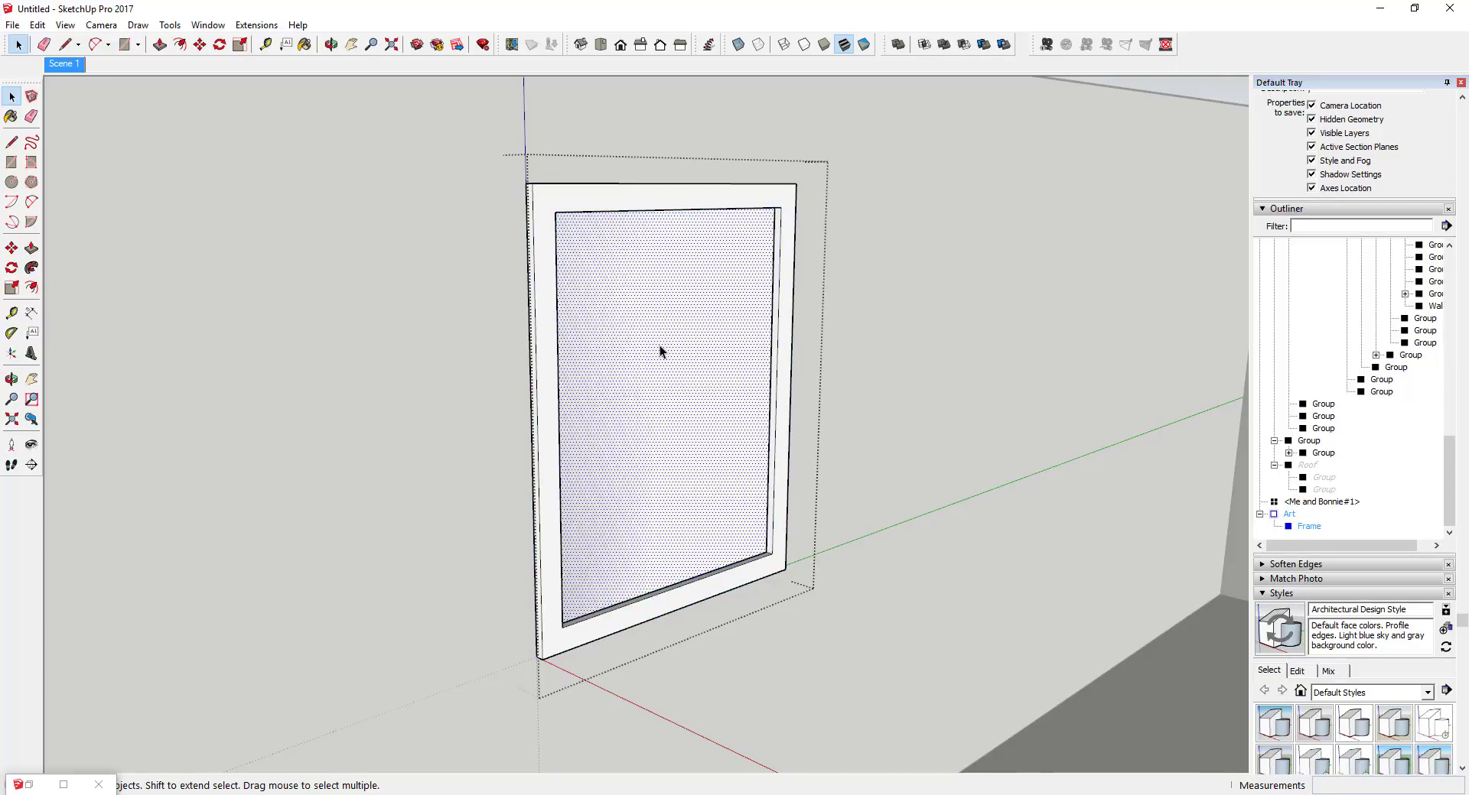
pyautogui.press('Delete')
pyautogui.scroll(2, 765, 345)
pyautogui.scroll(-2, 910, 346)
pyautogui.scroll(2, 994, 351)
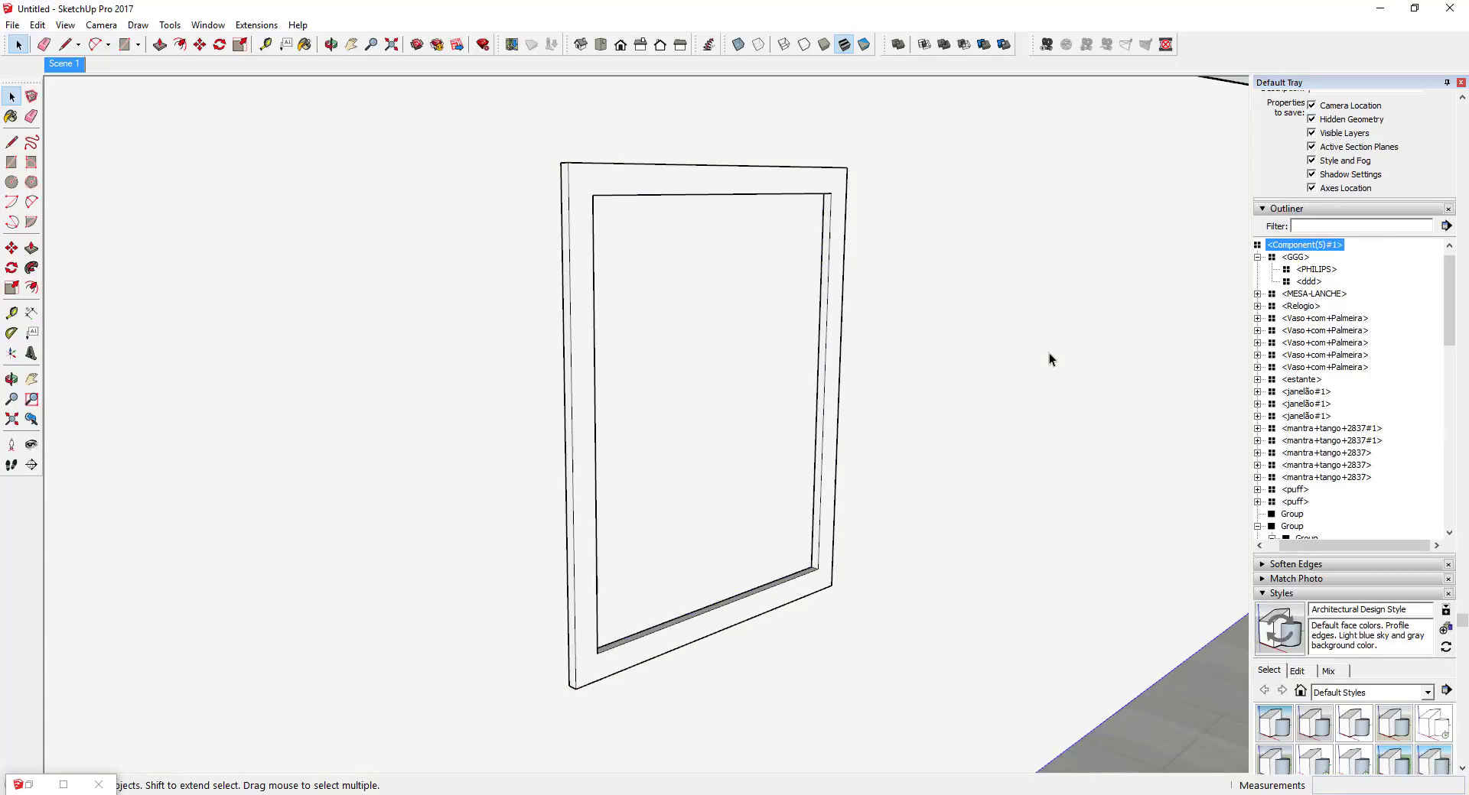
pyautogui.moveTo(780, 412); pyautogui.dragTo(760, 370, button='middle')
pyautogui.scroll(3, 719, 425)
pyautogui.click(719, 425)
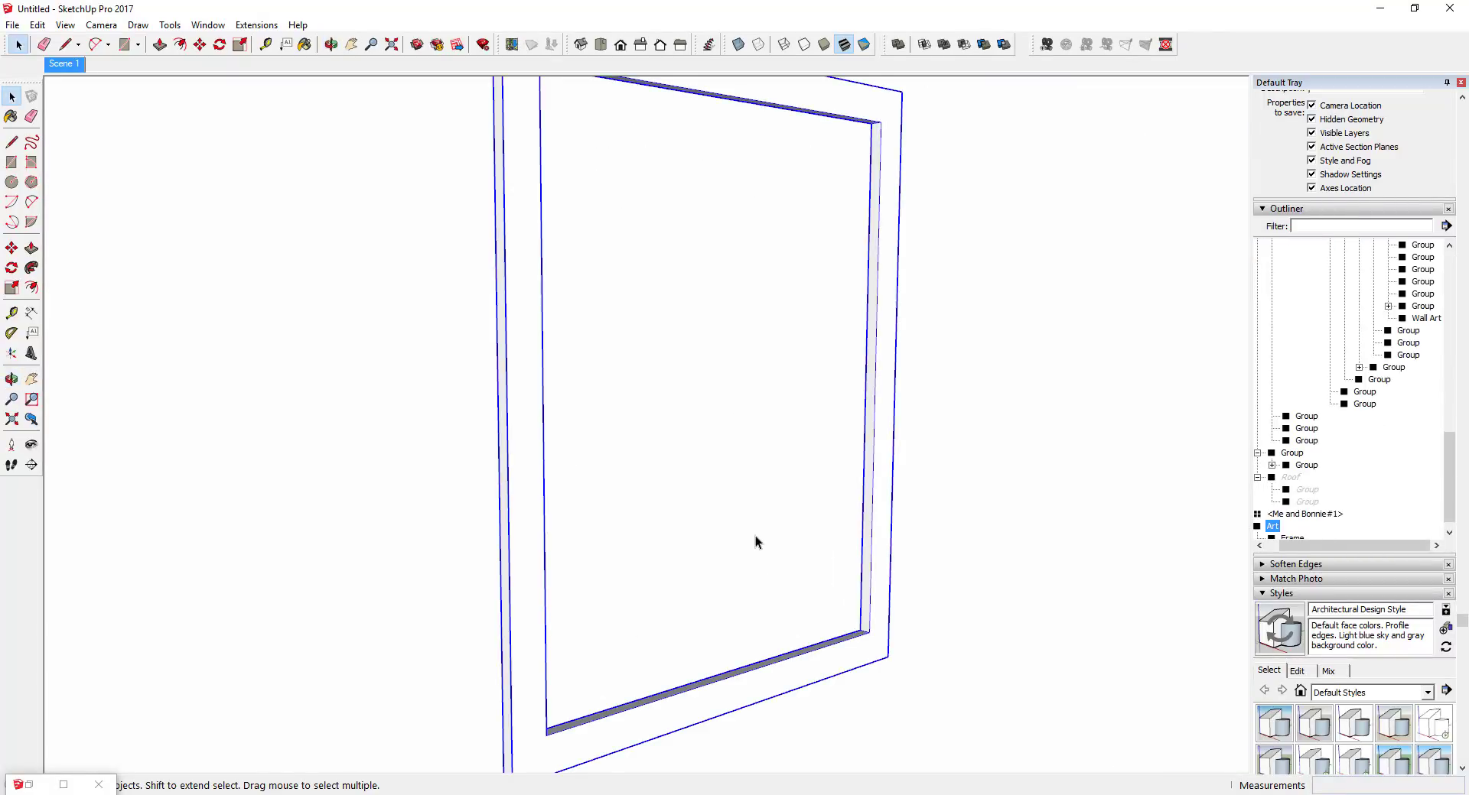
pyautogui.scroll(-3, 755, 536)
pyautogui.doubleClick(737, 410)
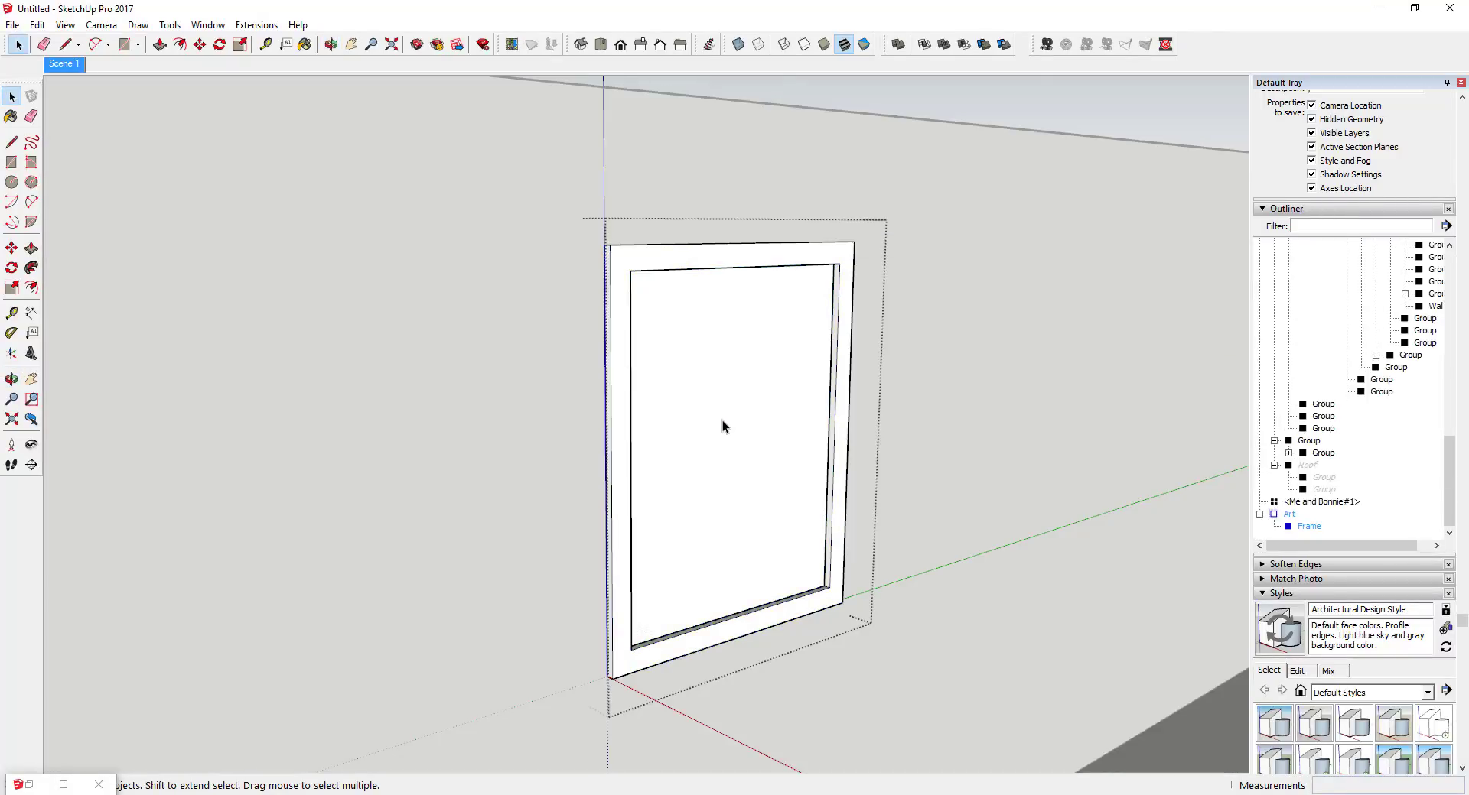
pyautogui.click(722, 420)
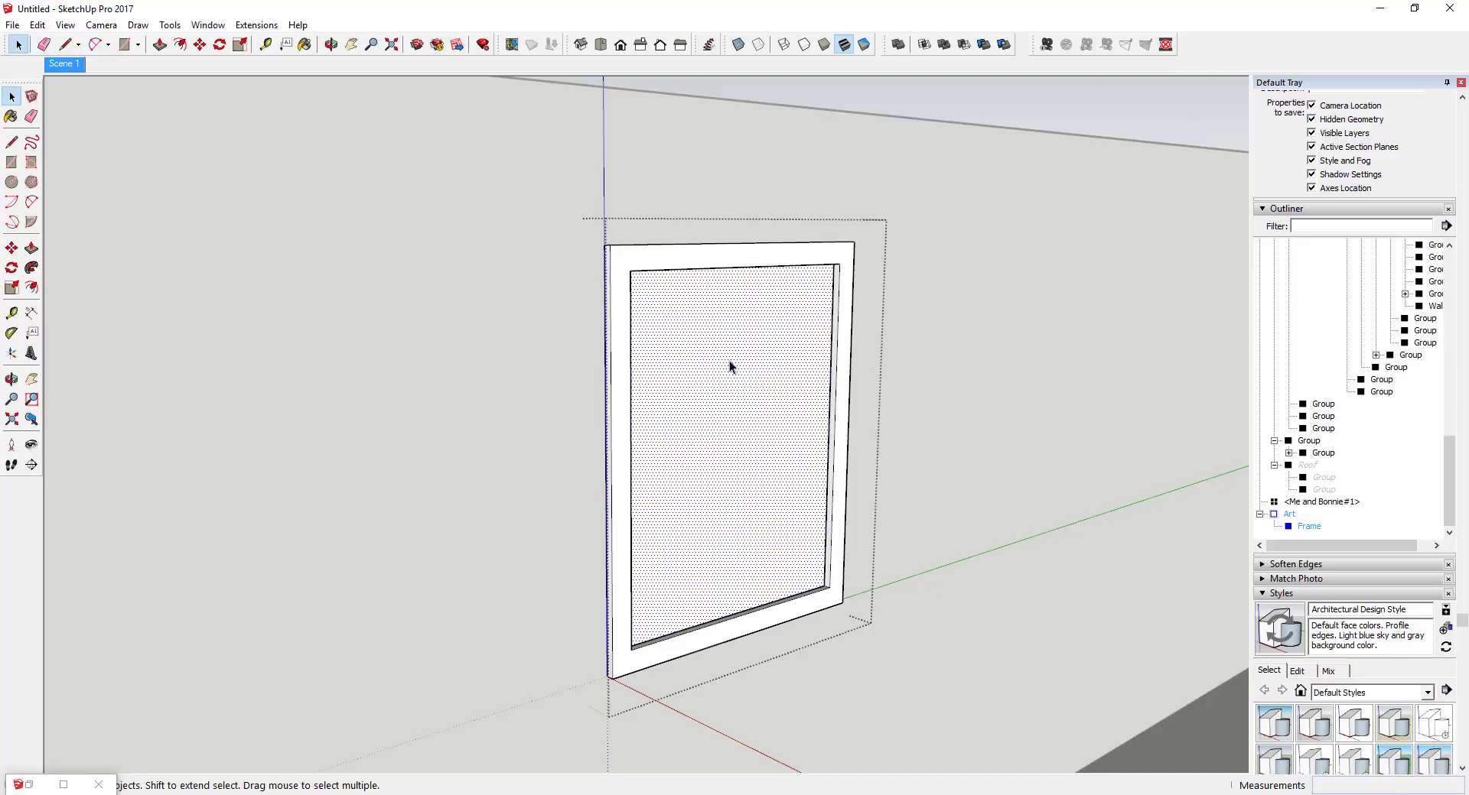
pyautogui.scroll(-1, 815, 431)
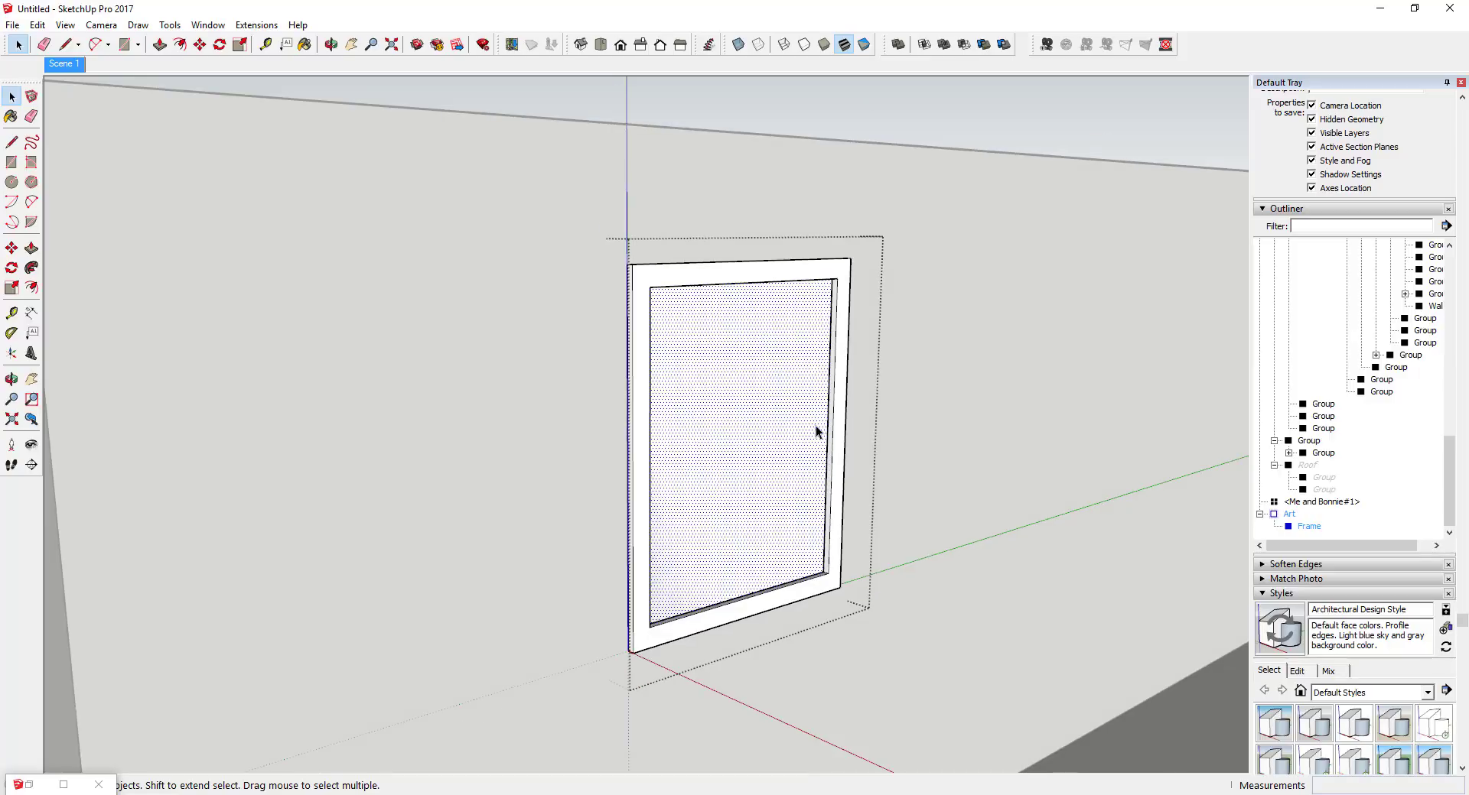
pyautogui.moveTo(972, 413); pyautogui.dragTo(840, 416, button='middle')
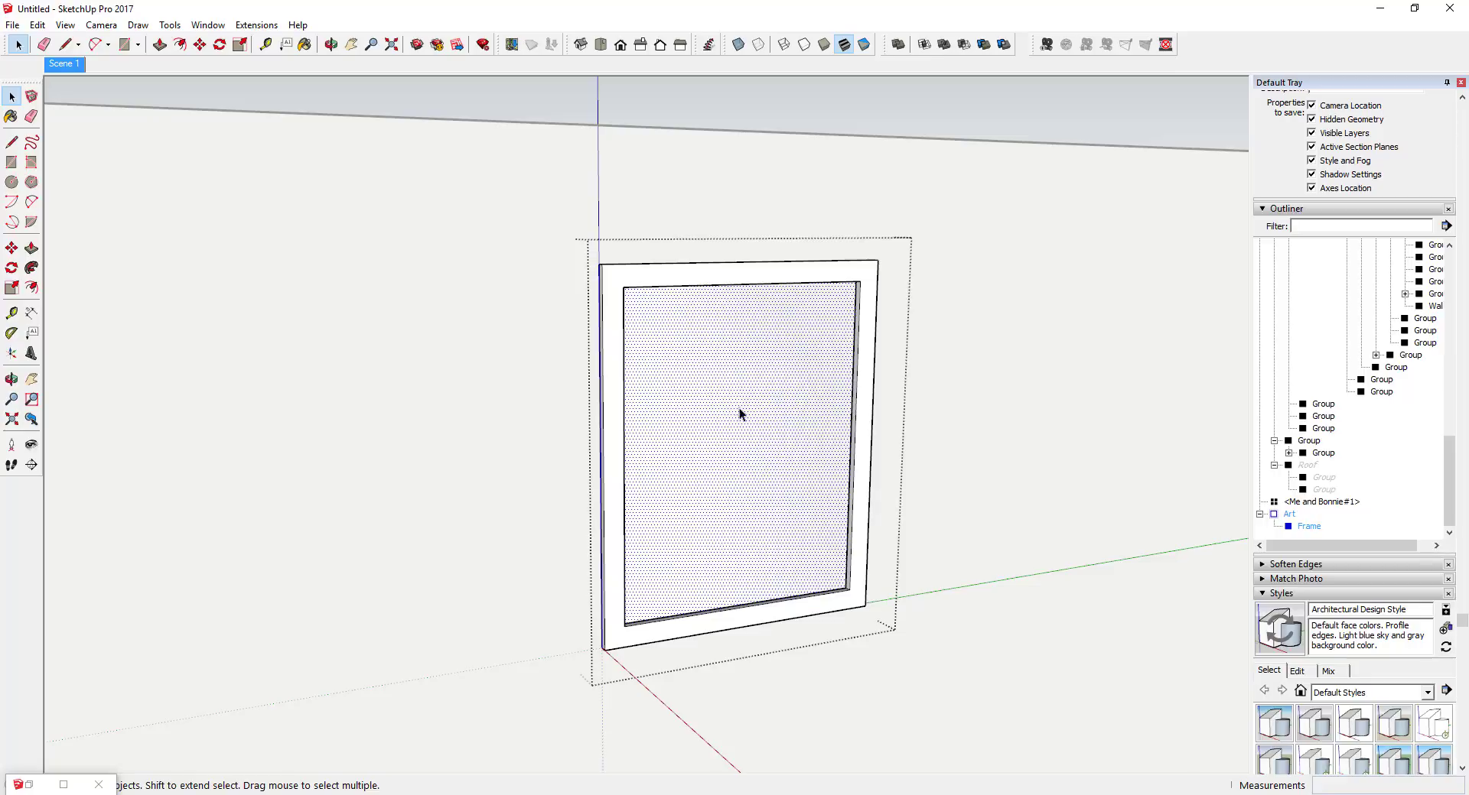
# Start an image import, go to the Videos > Quick Tips > 39 Custom Art folder and show its images as thumbnails
pyautogui.click(12, 24)
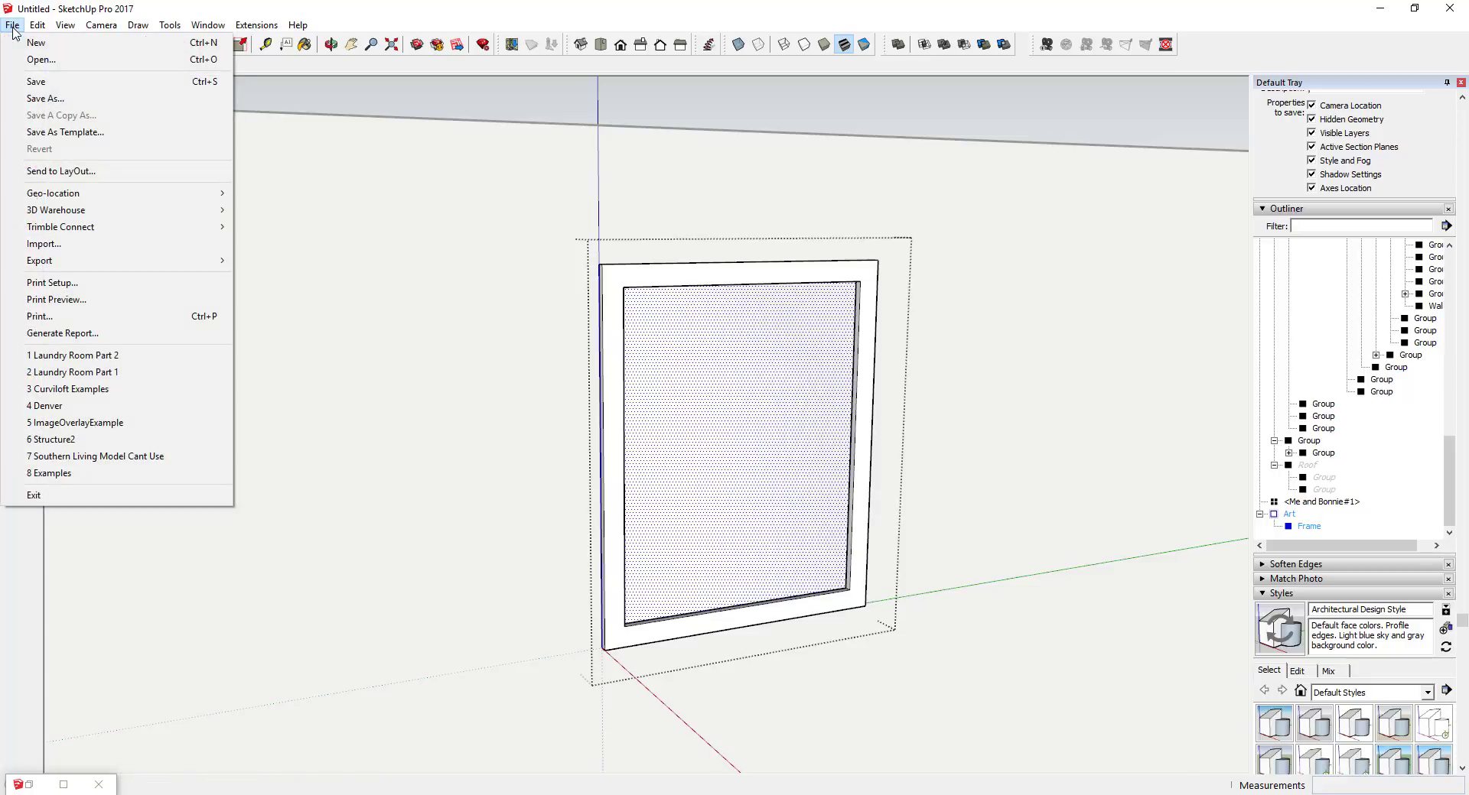
pyautogui.click(85, 244)
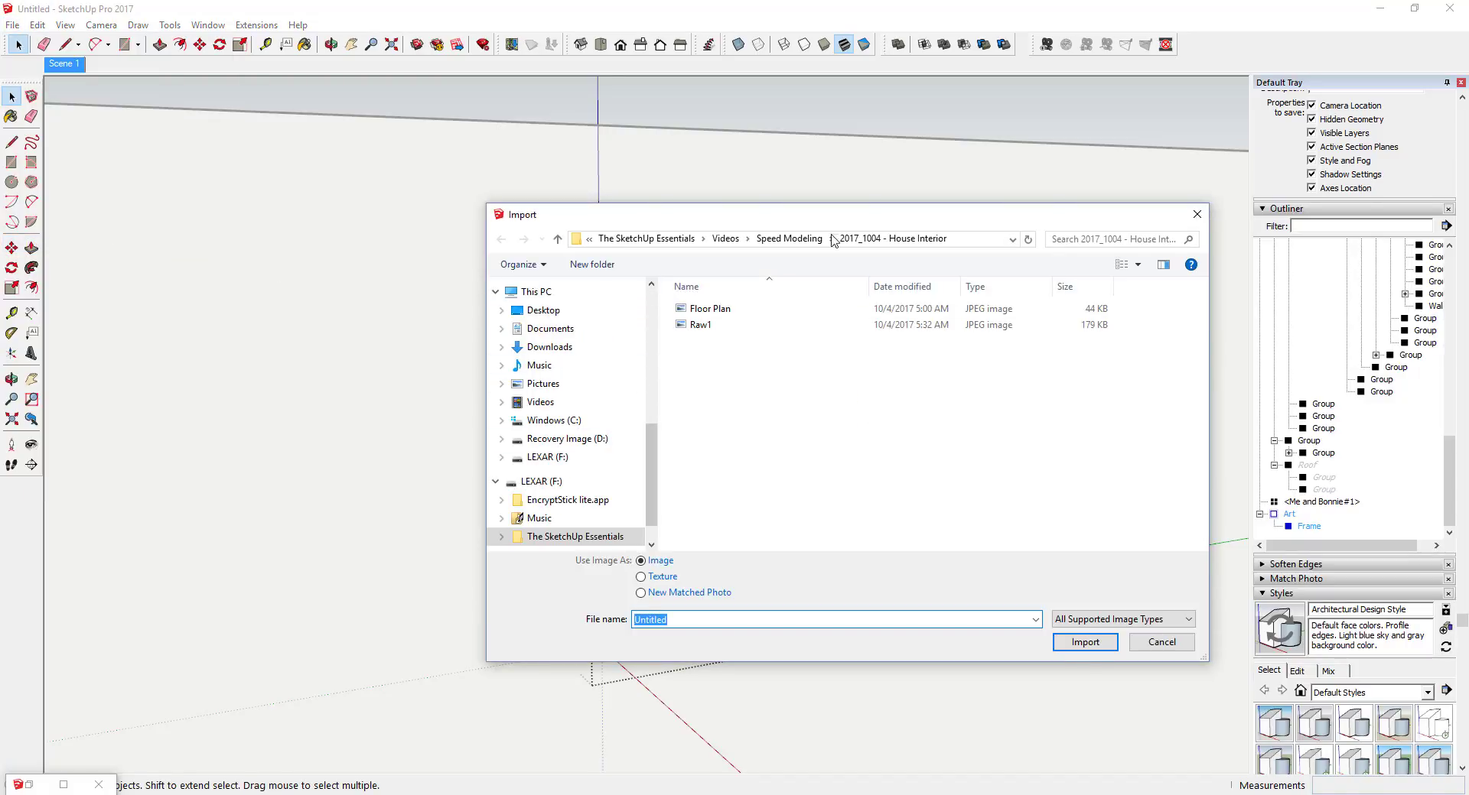
pyautogui.click(725, 239)
pyautogui.doubleClick(733, 441)
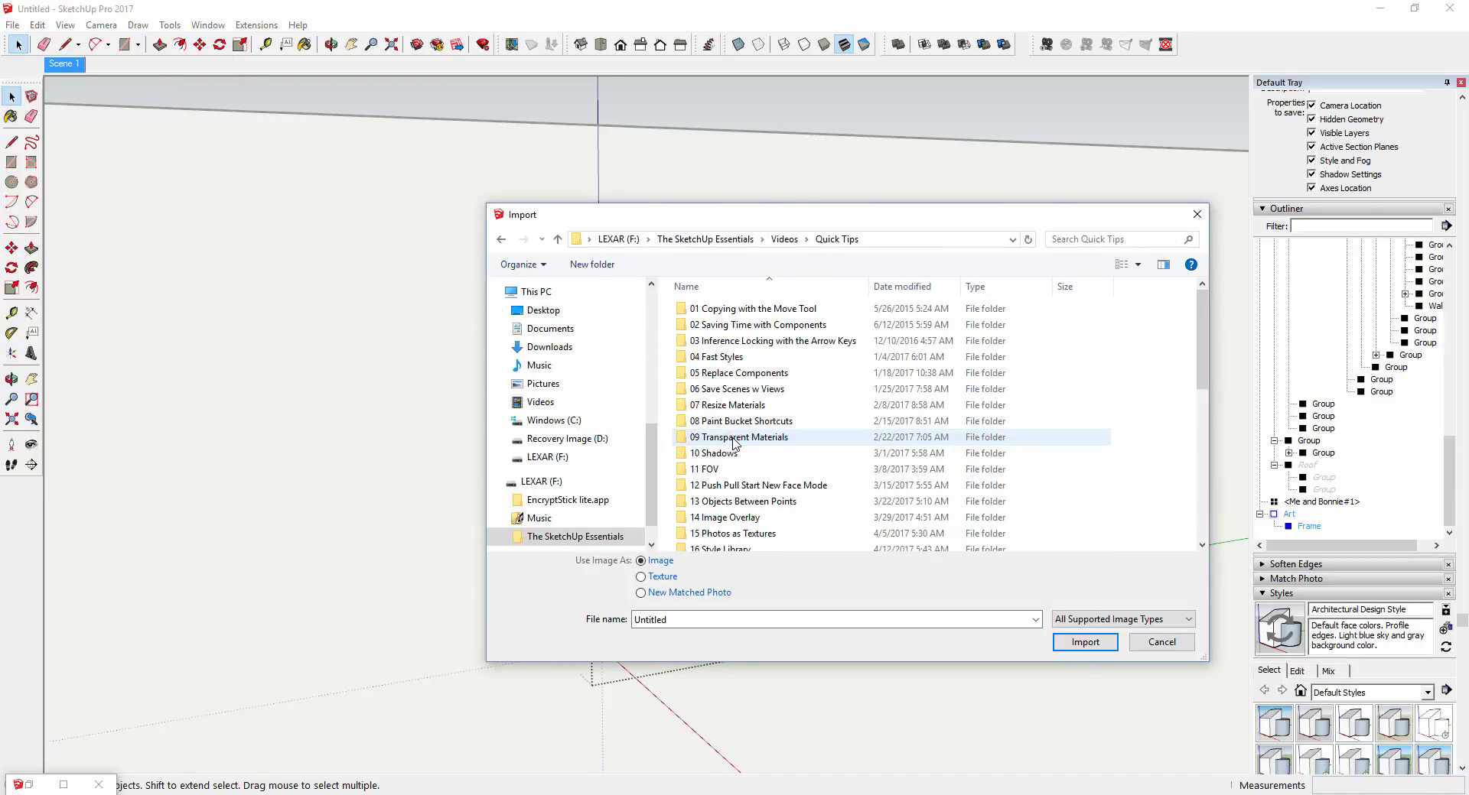
pyautogui.scroll(-8, 723, 498)
pyautogui.doubleClick(719, 543)
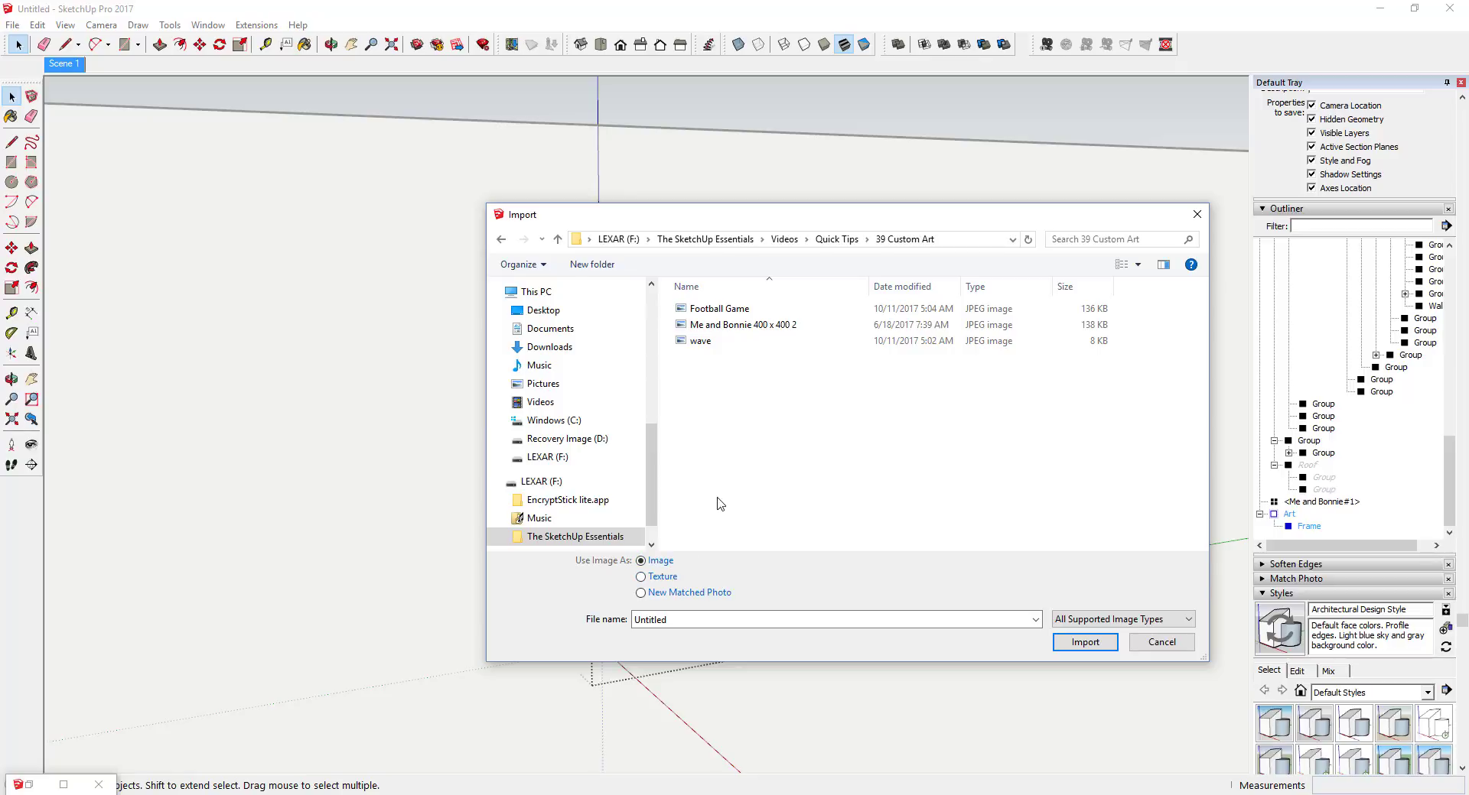
pyautogui.rightClick(743, 418)
pyautogui.moveTo(842, 427)
pyautogui.click(1022, 445)
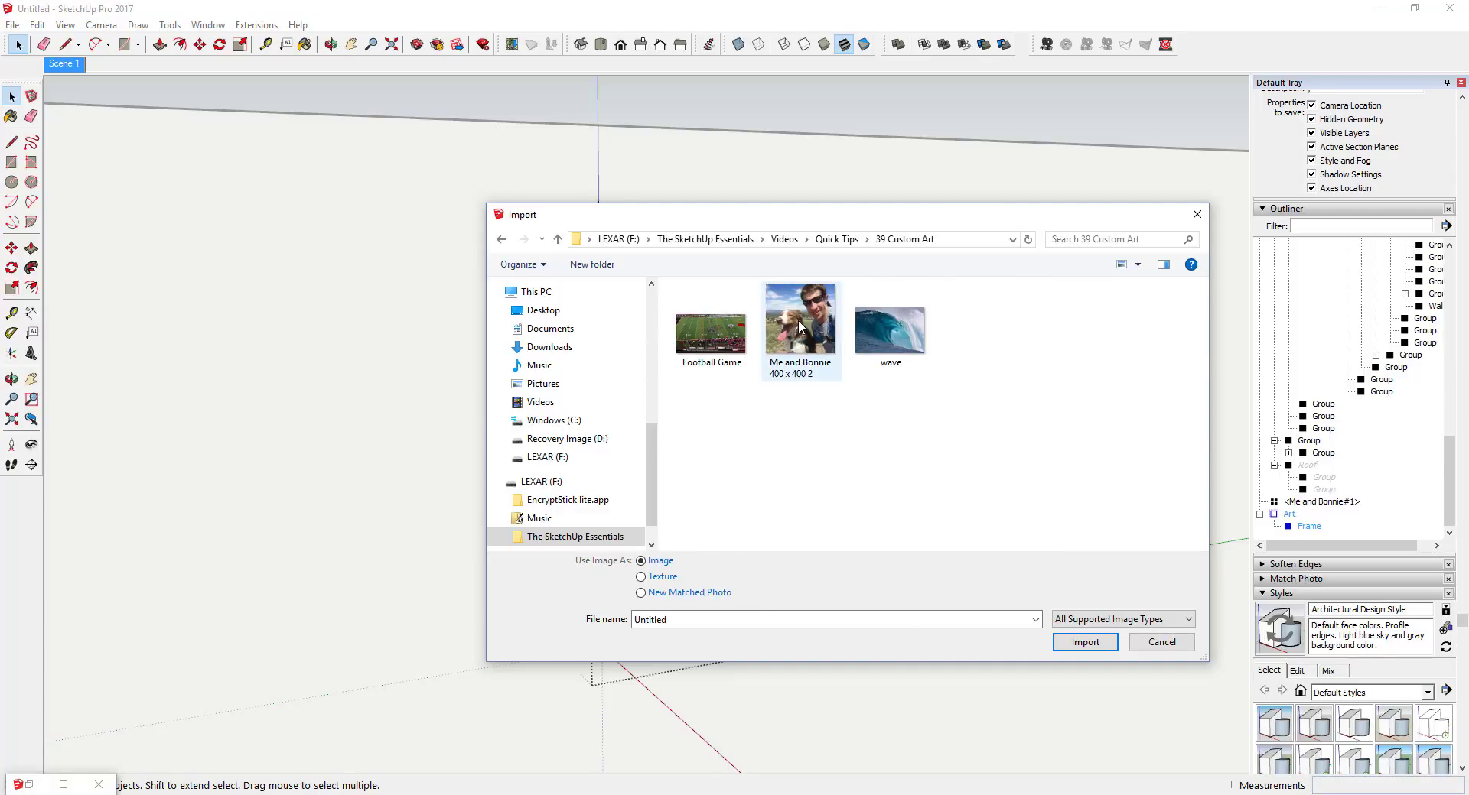
# Import the image Me and Bonnie 400 x 400 2 as a texture
pyautogui.click(641, 578)
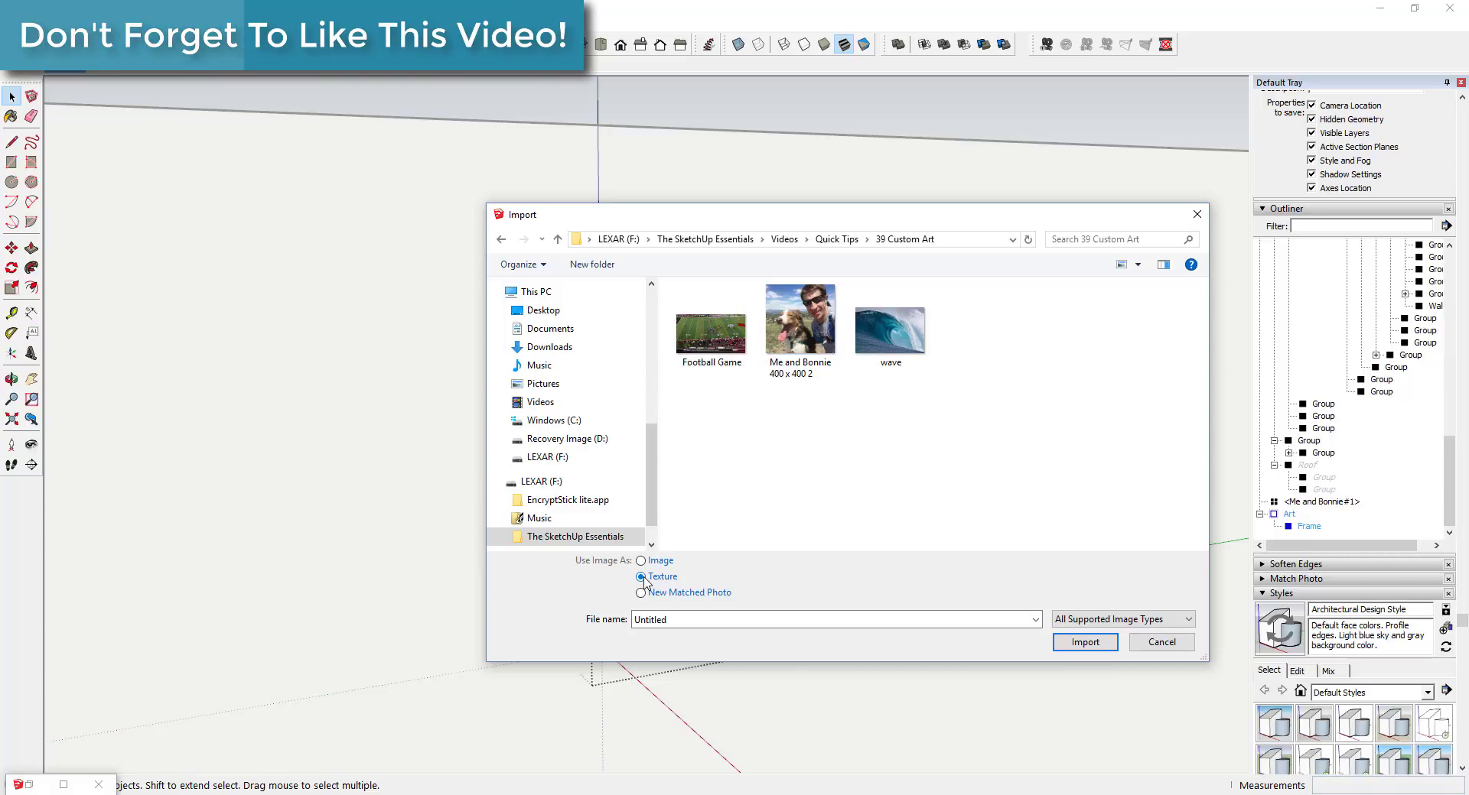
pyautogui.click(1084, 642)
pyautogui.click(800, 325)
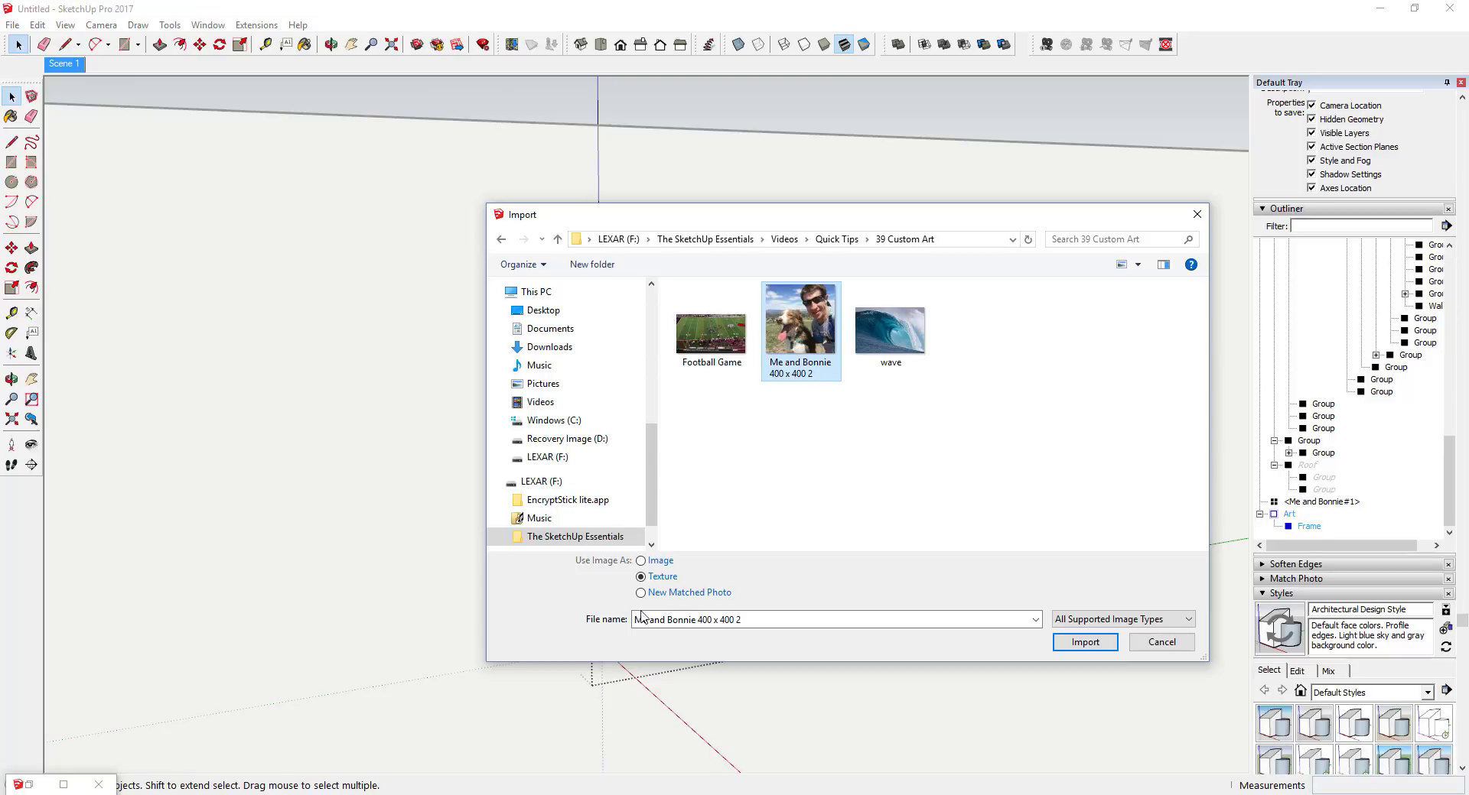
pyautogui.click(1085, 642)
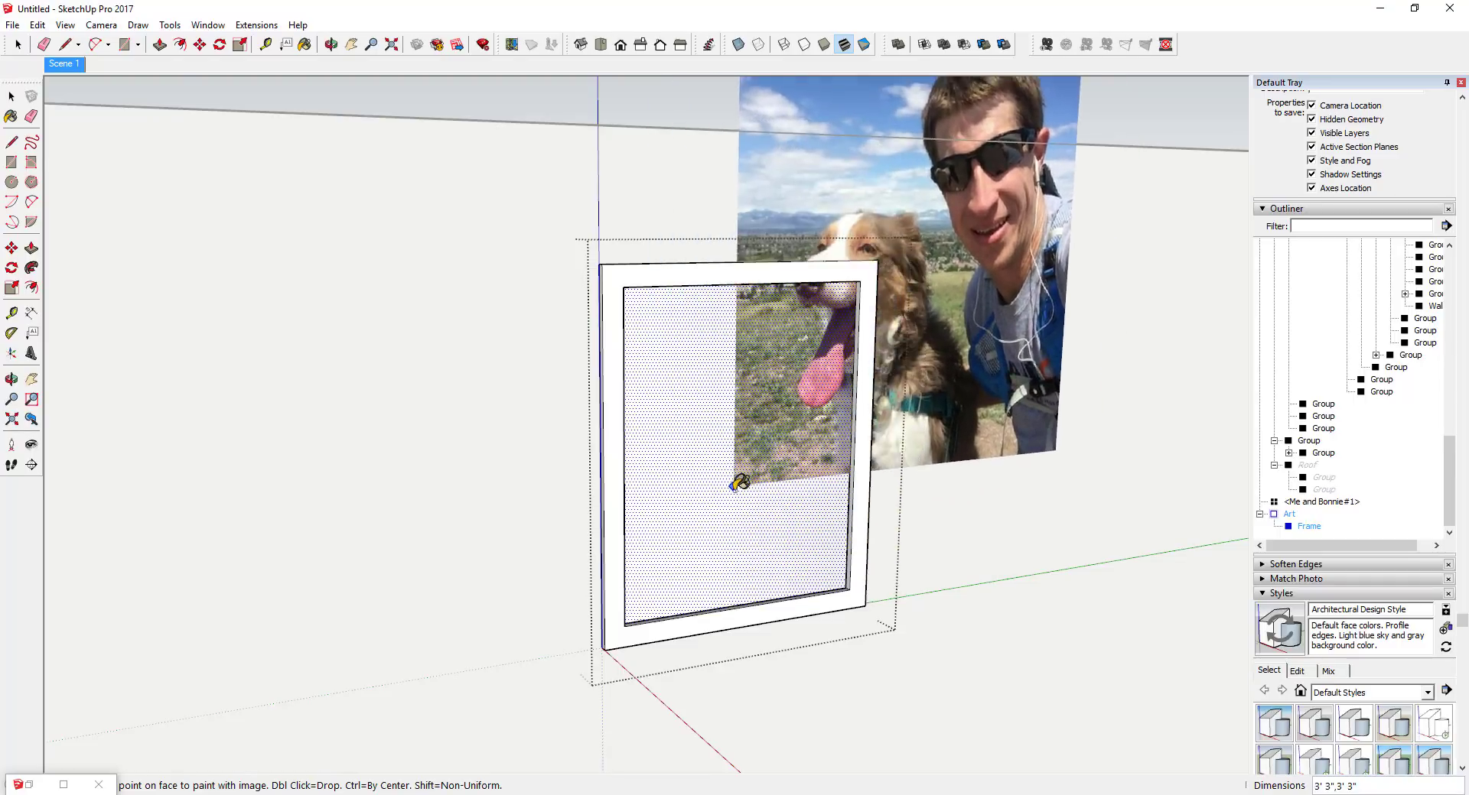
# Apply the image to the panel face from the frame's inner lower-left corner, scaled up to the inner top edge at about 2' 6" high
pyautogui.moveTo(629, 610)
pyautogui.mouseDown(button='middle')
pyautogui.moveTo(688, 600)
pyautogui.moveTo(695, 584)
pyautogui.moveTo(604, 548)
pyautogui.moveTo(564, 620)
pyautogui.mouseUp(button='middle')
pyautogui.scroll(5, 692, 574)
pyautogui.scroll(3, 642, 592)
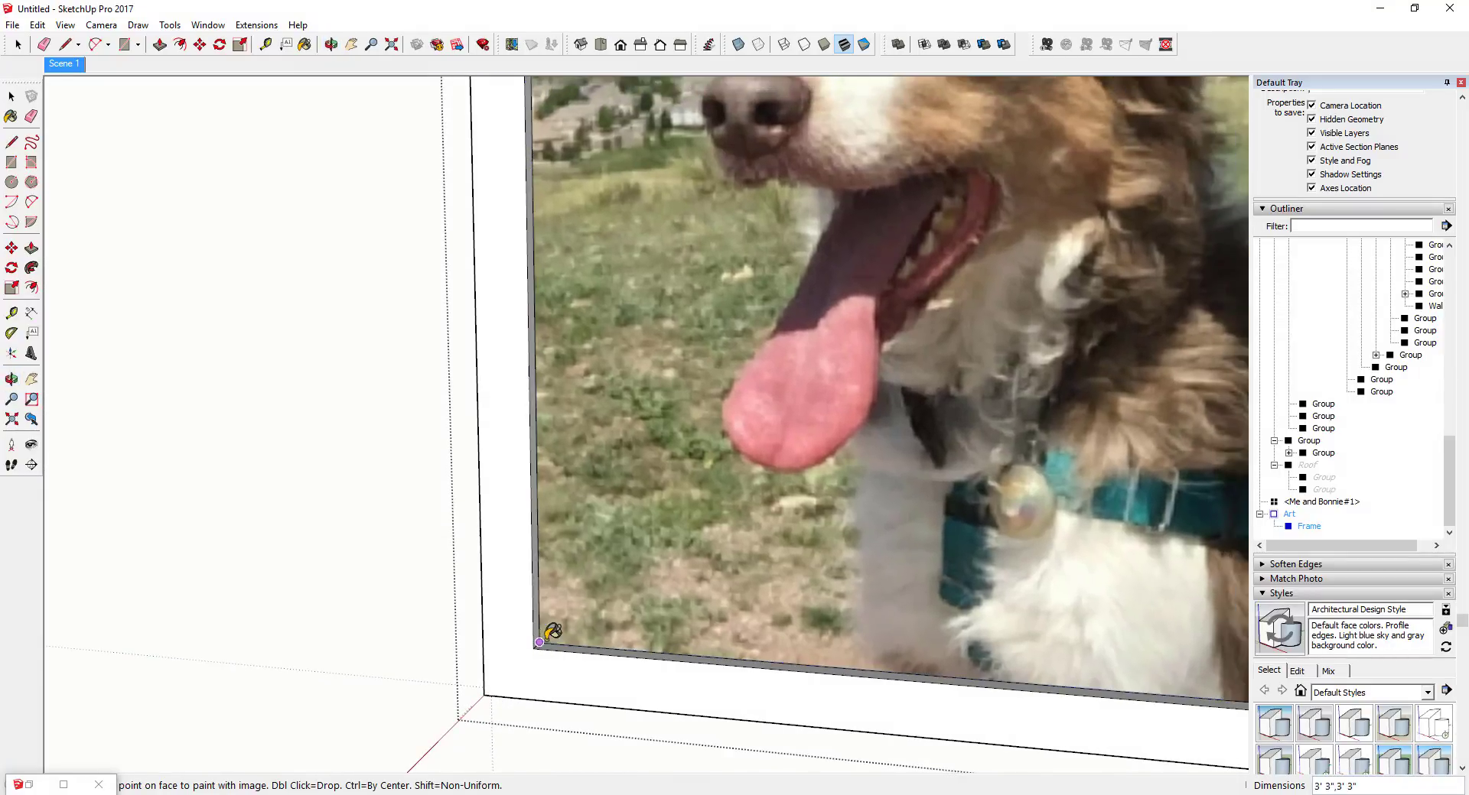
pyautogui.click(540, 639)
pyautogui.scroll(-5, 715, 518)
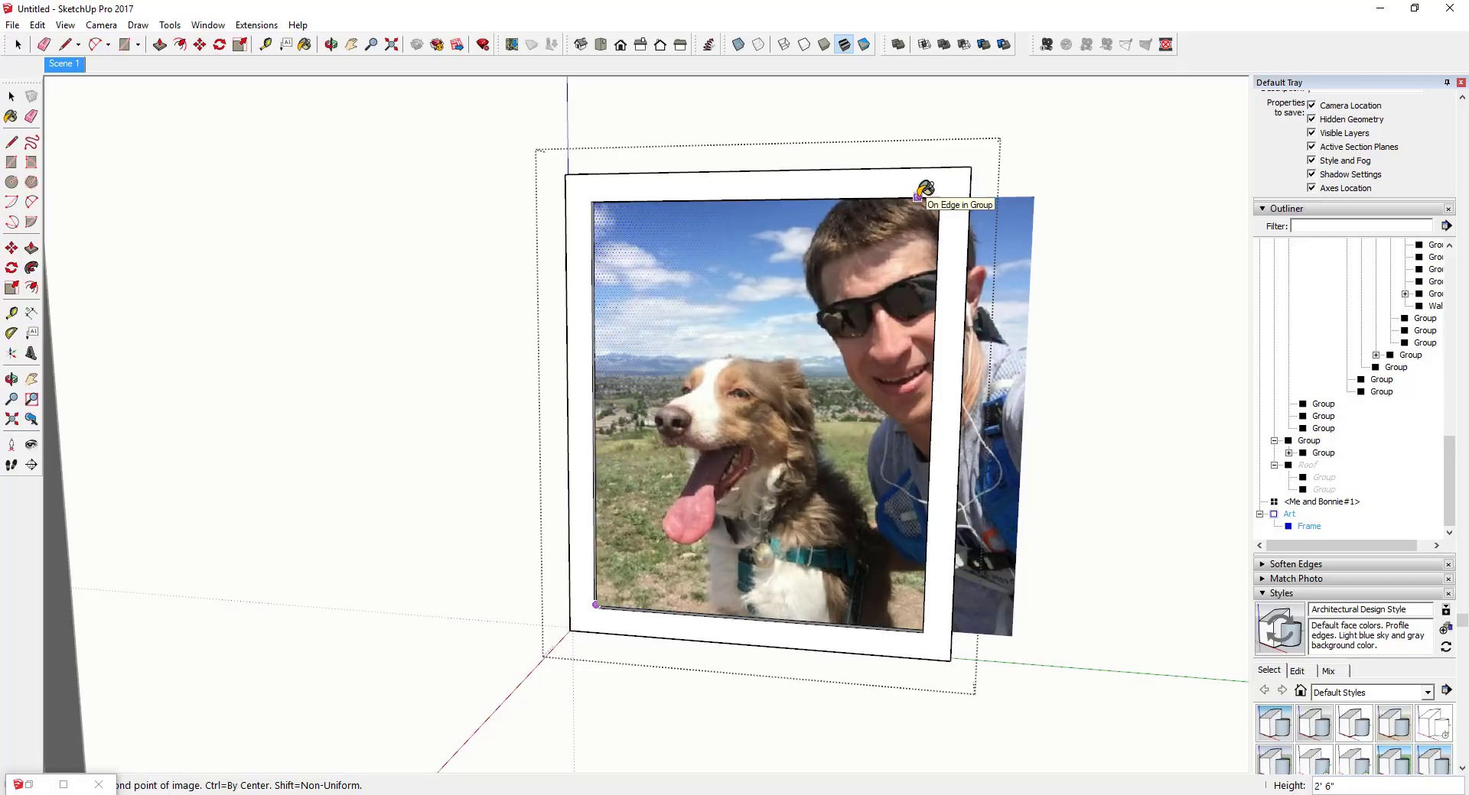
pyautogui.press('Escape')
# Push/Pull the textured panel face about 1/16" forward, away from the wall surface behind it
pyautogui.moveTo(842, 376); pyautogui.dragTo(839, 435, button='middle')
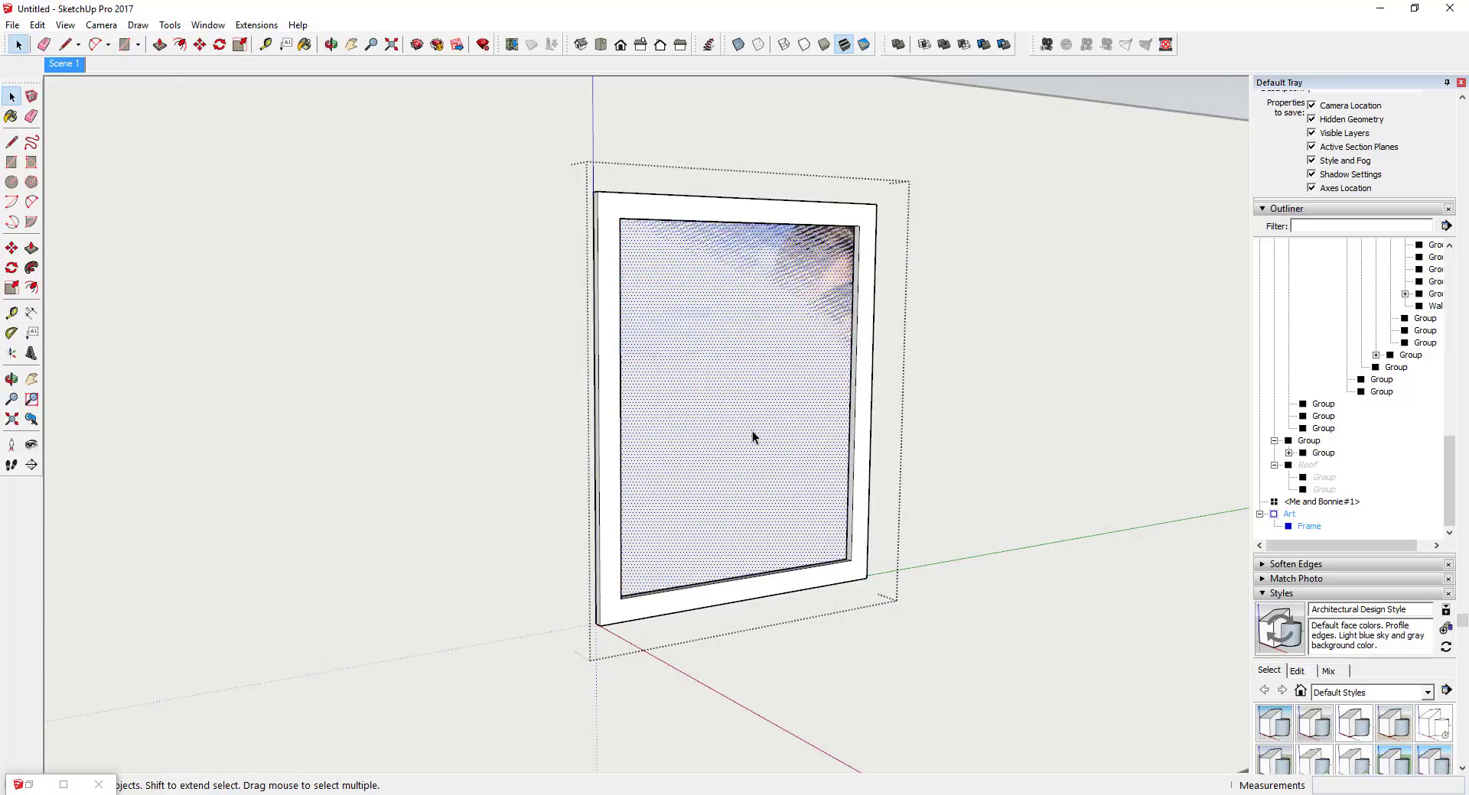
pyautogui.scroll(1, 752, 430)
pyautogui.moveTo(755, 385)
pyautogui.mouseDown(button='middle')
pyautogui.moveTo(885, 397)
pyautogui.moveTo(804, 380)
pyautogui.moveTo(829, 367)
pyautogui.moveTo(767, 373)
pyautogui.moveTo(856, 367)
pyautogui.moveTo(714, 370)
pyautogui.moveTo(736, 373)
pyautogui.mouseUp(button='middle')
pyautogui.scroll(2, 796, 371)
pyautogui.scroll(1, 880, 379)
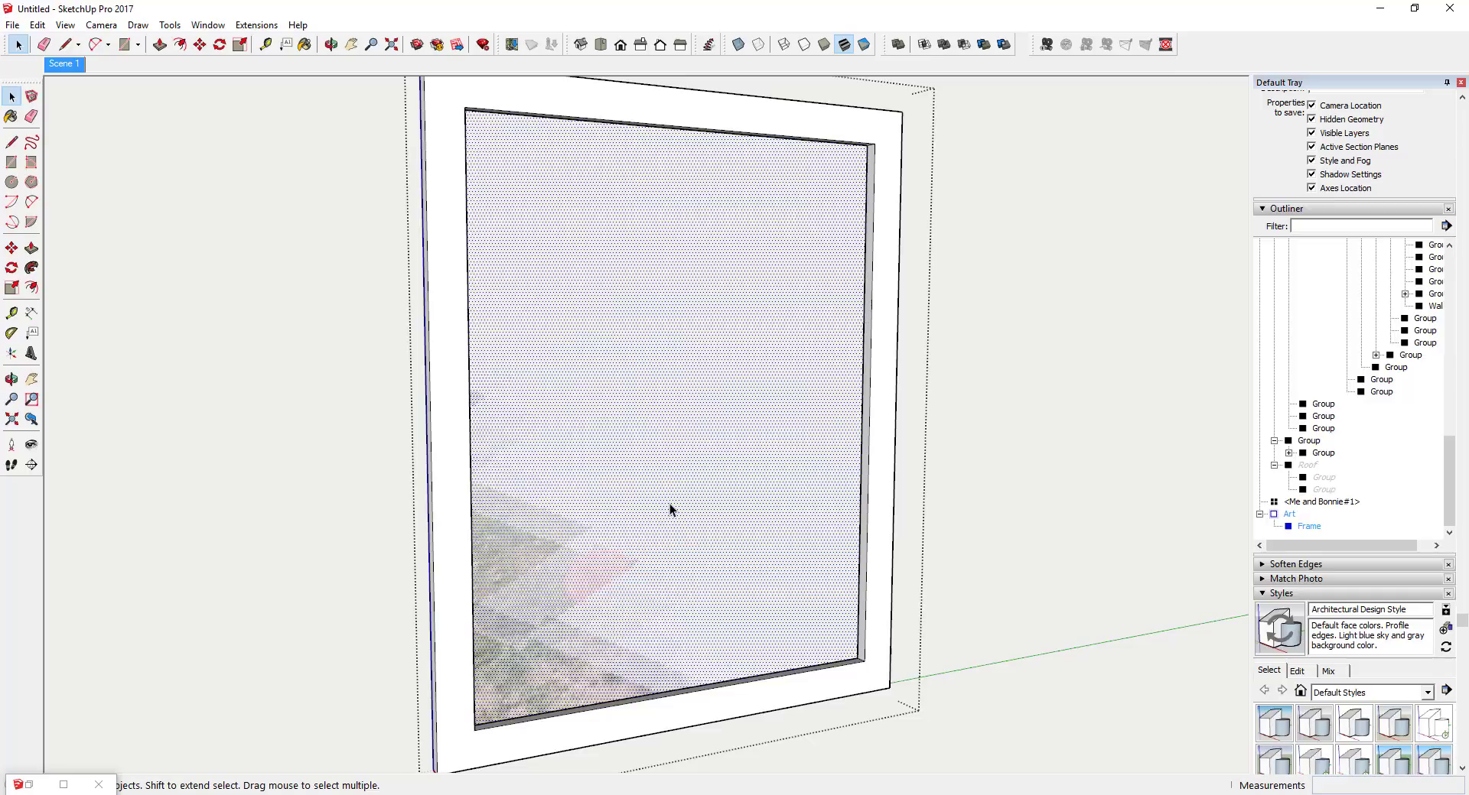
pyautogui.scroll(-1, 899, 411)
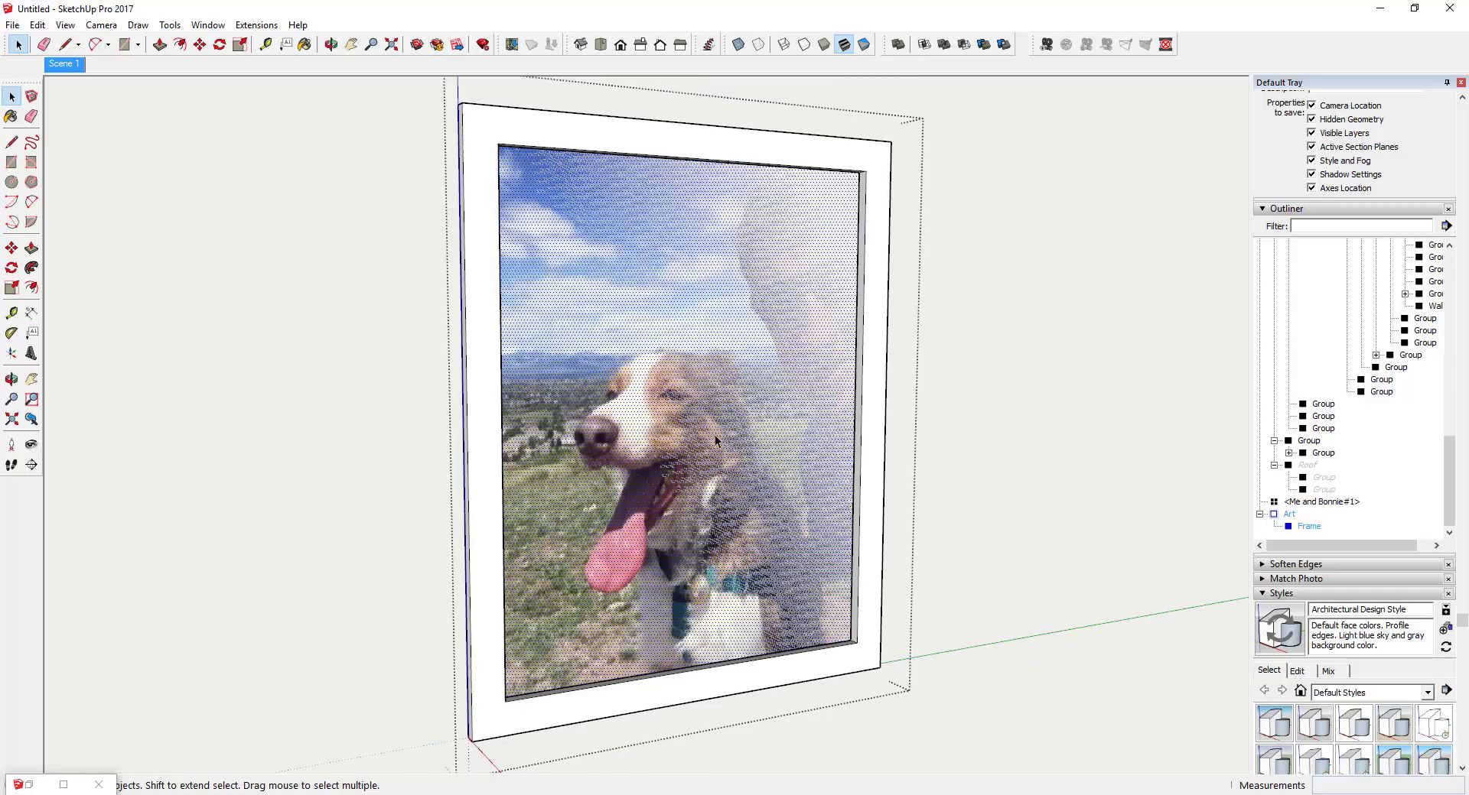
pyautogui.scroll(1, 695, 474)
pyautogui.press('p')
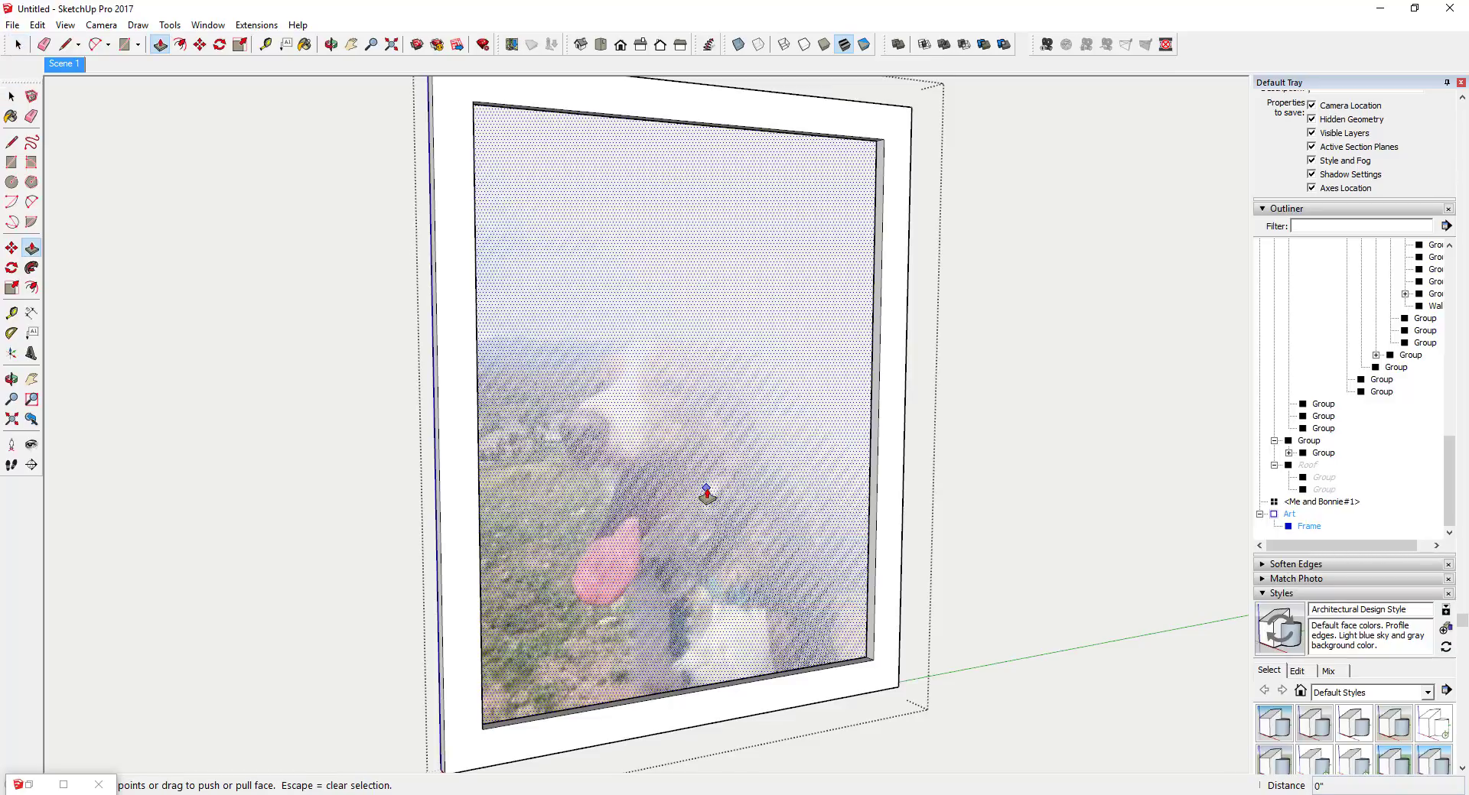
pyautogui.click(706, 494)
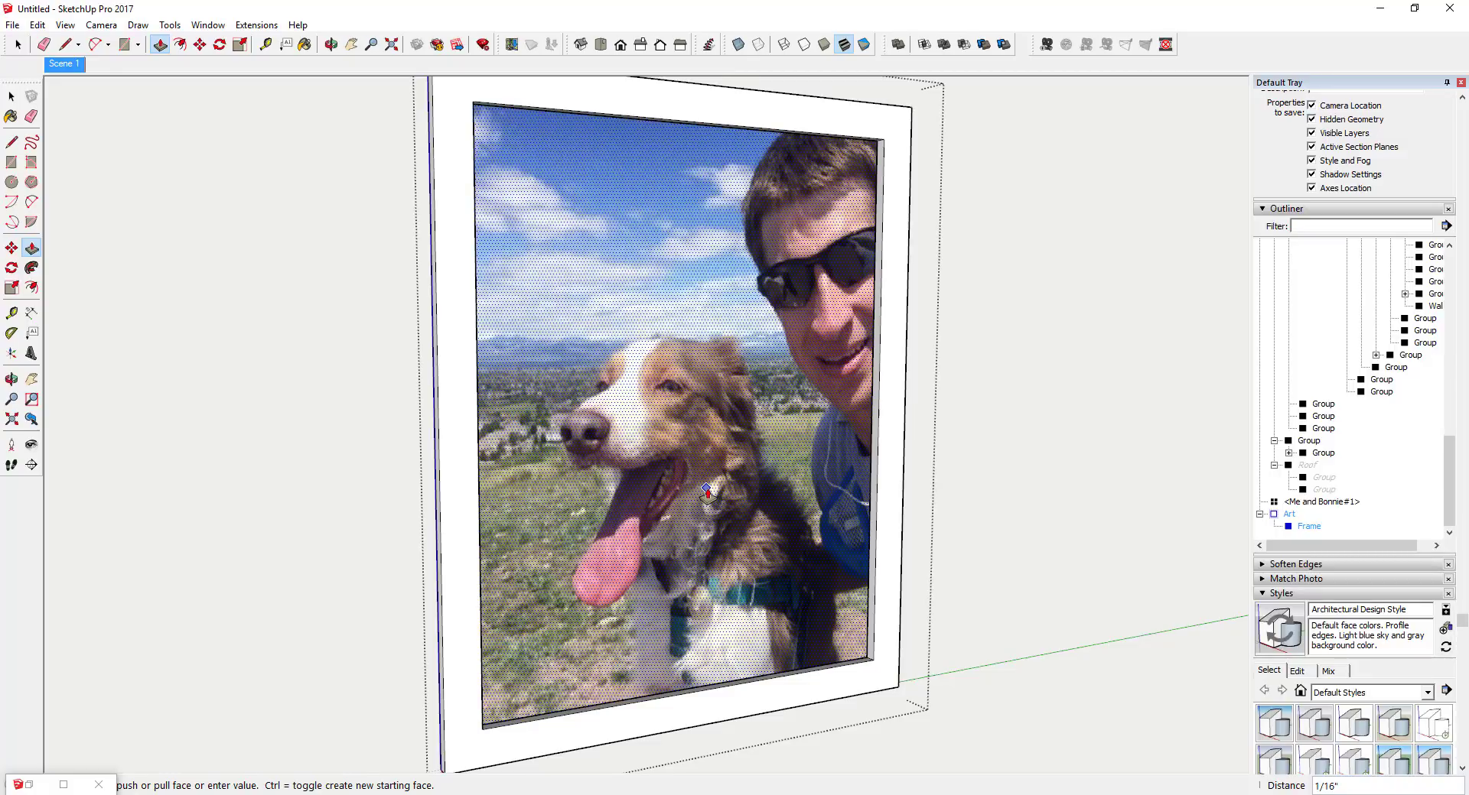
pyautogui.click(708, 493)
pyautogui.press('space')
# Examine the picture panel and its depth inside the frame from the side and the front
pyautogui.scroll(-5, 982, 490)
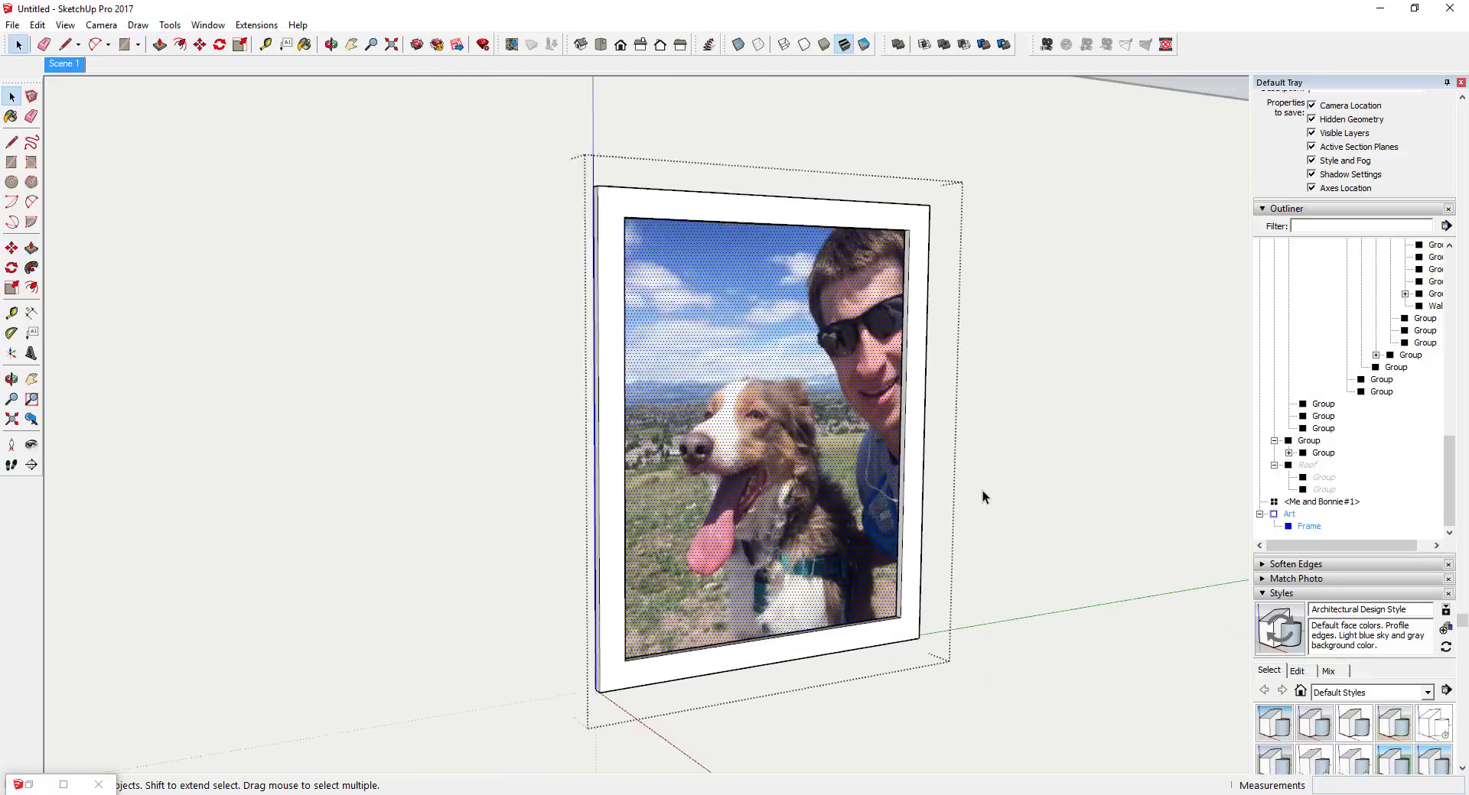
pyautogui.scroll(-3, 953, 465)
pyautogui.scroll(6, 712, 244)
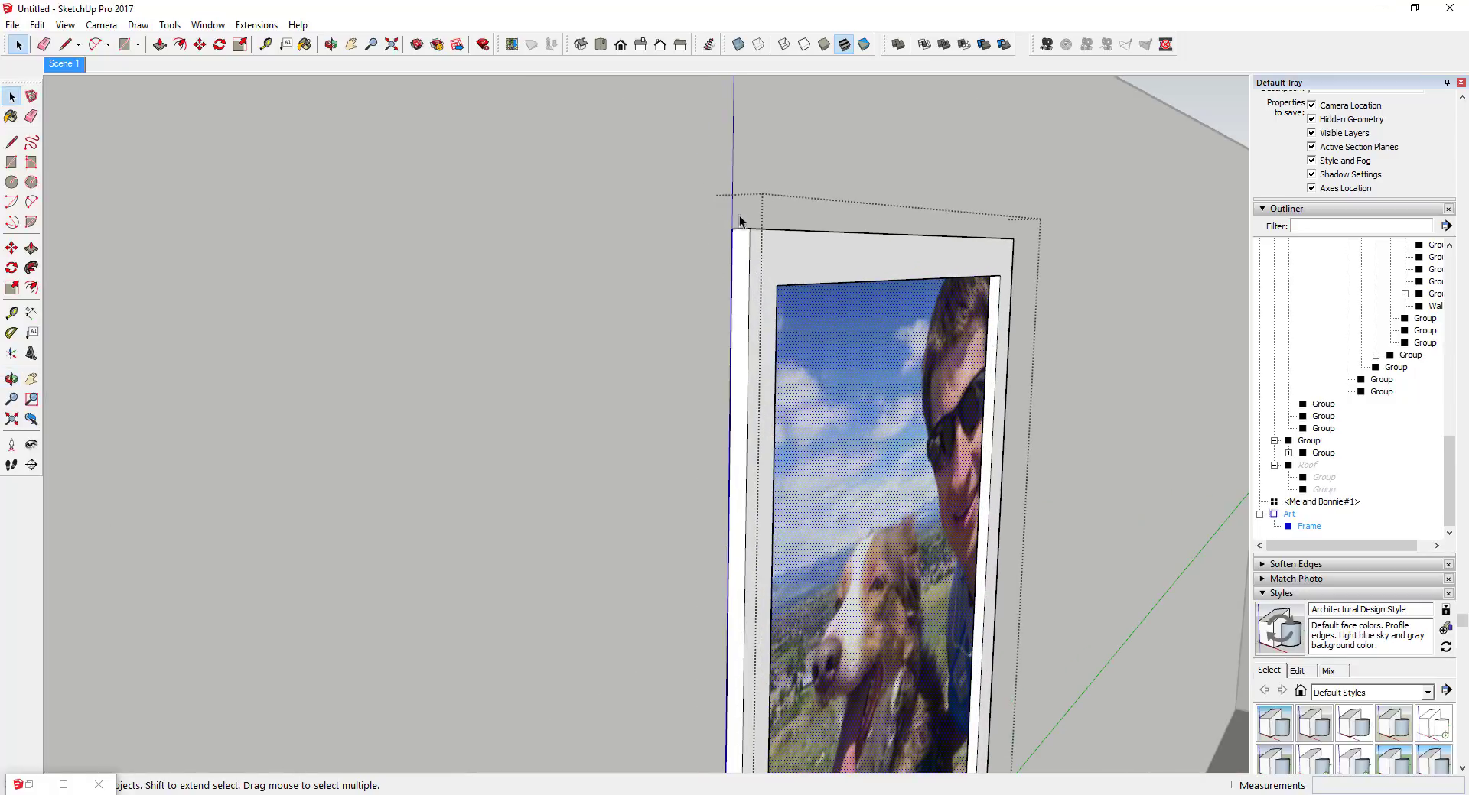
pyautogui.moveTo(925, 479); pyautogui.dragTo(942, 422, button='middle')
pyautogui.scroll(3, 945, 409)
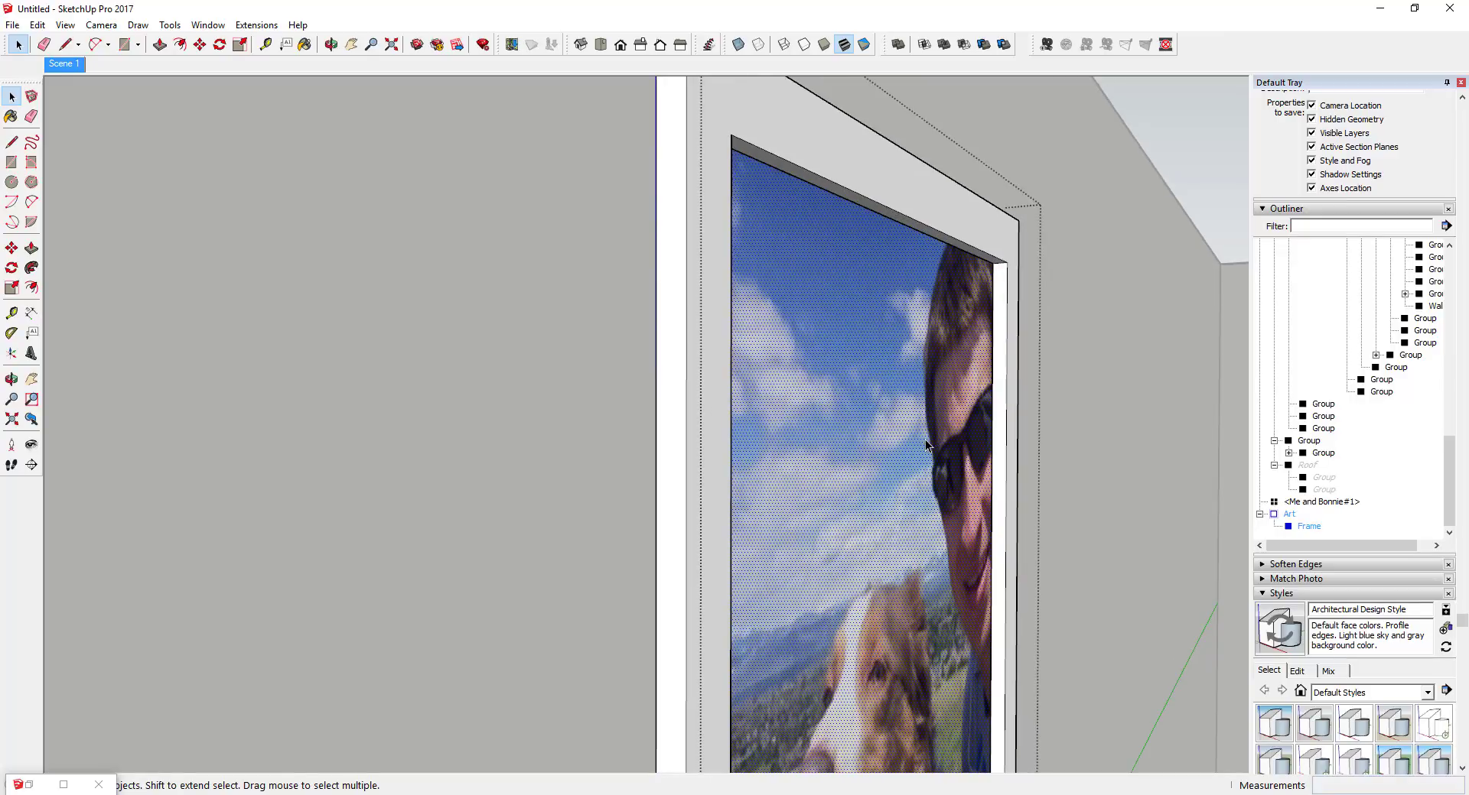
pyautogui.scroll(-5, 617, 381)
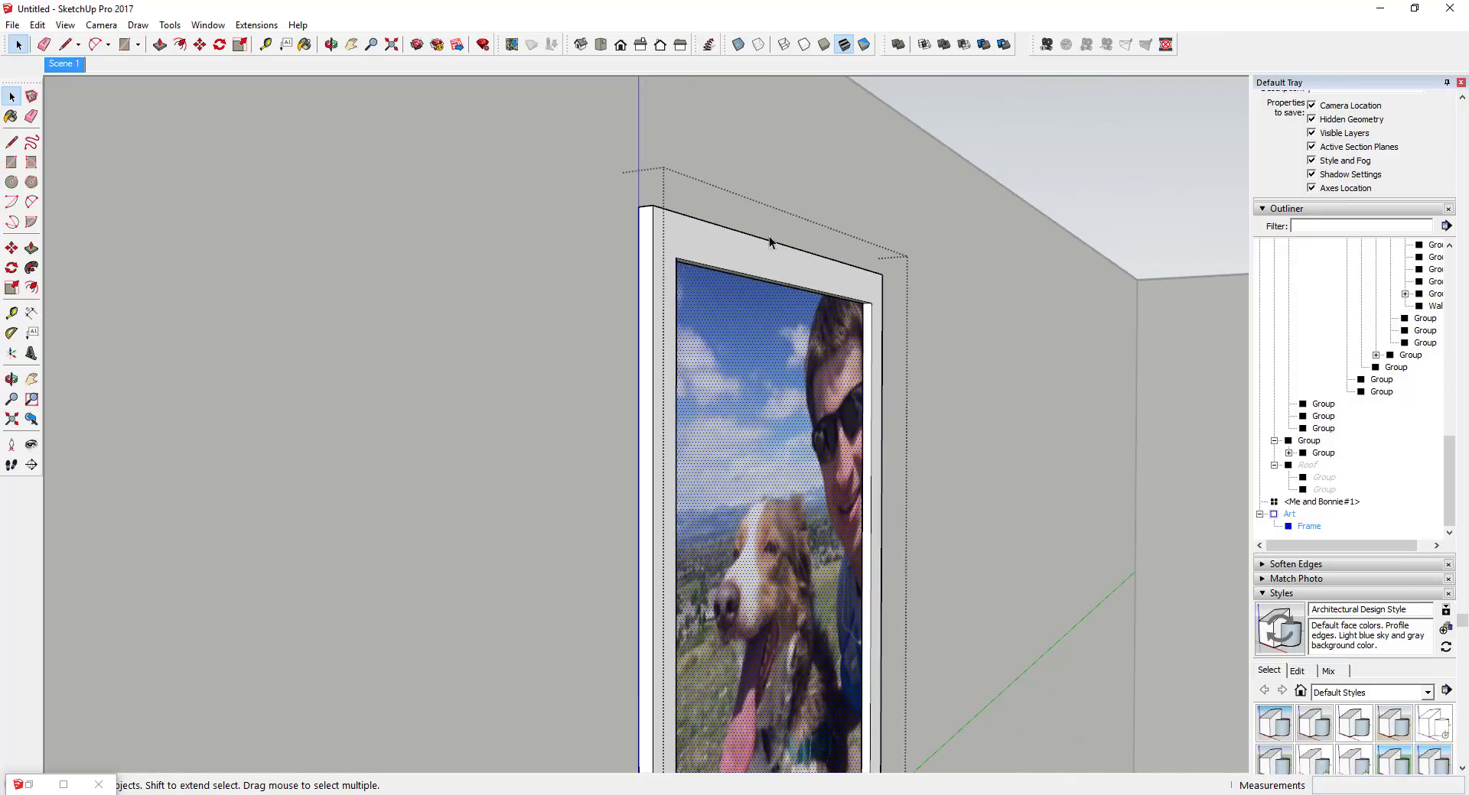
pyautogui.scroll(2, 824, 499)
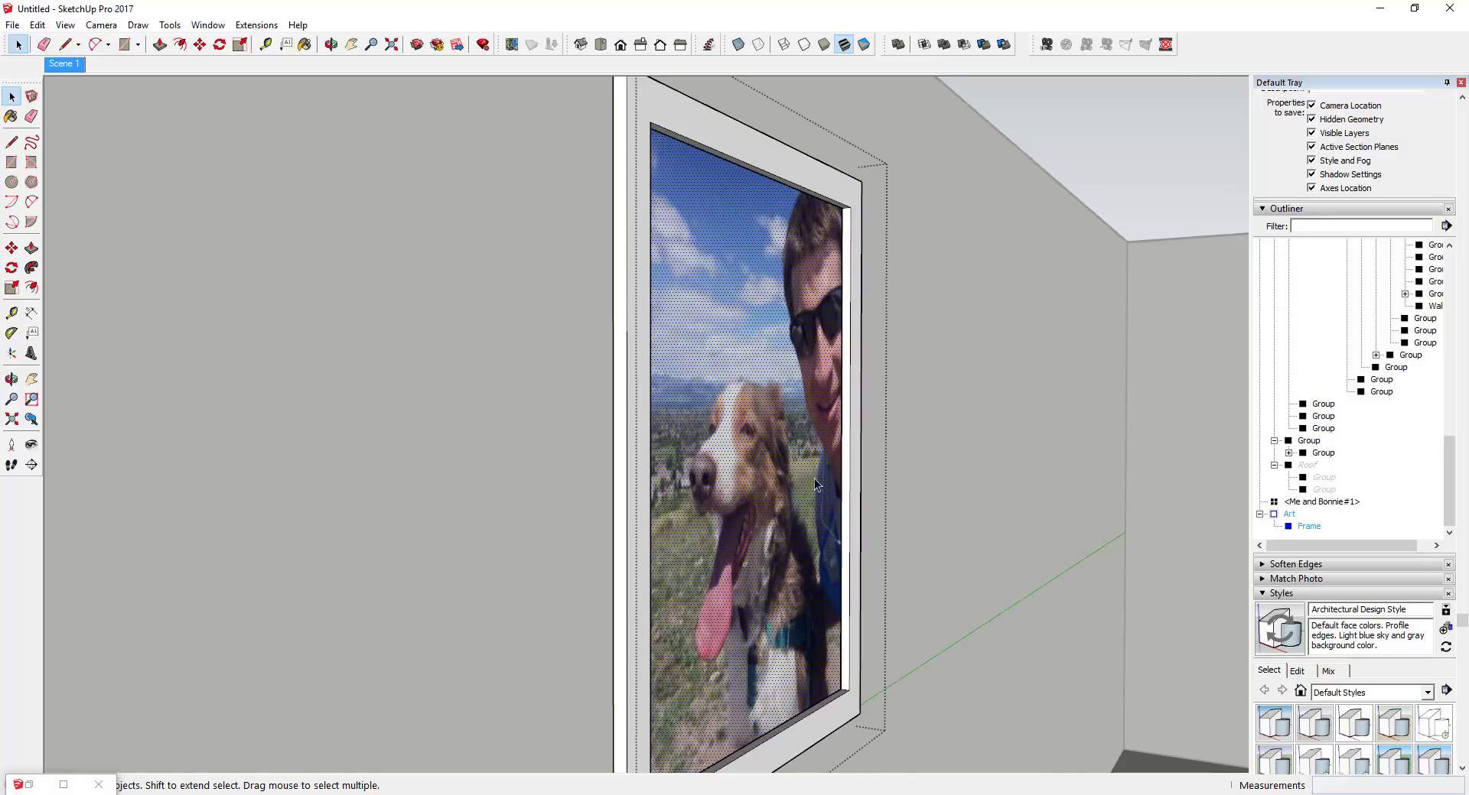
pyautogui.scroll(-2, 794, 429)
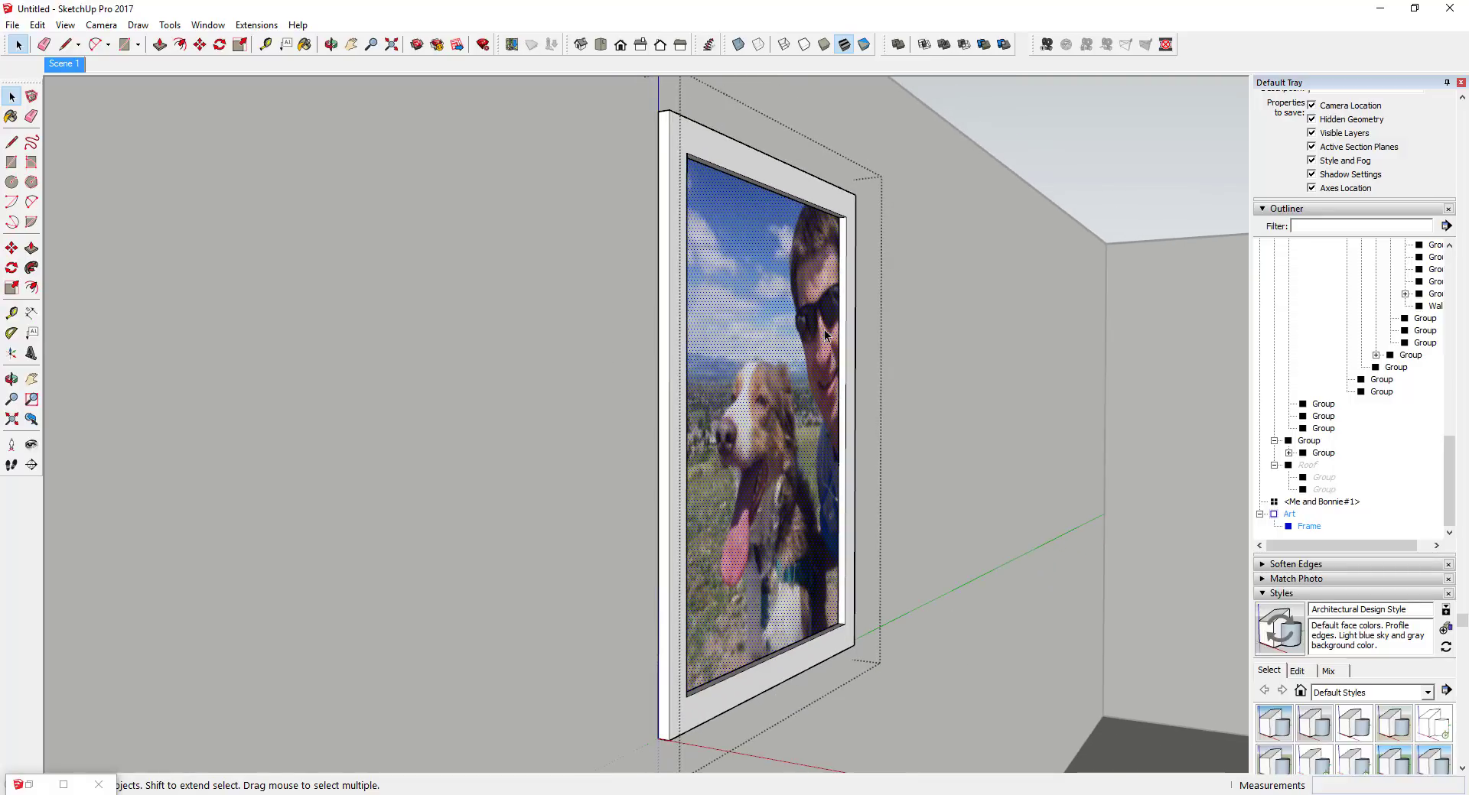
pyautogui.scroll(-3, 803, 352)
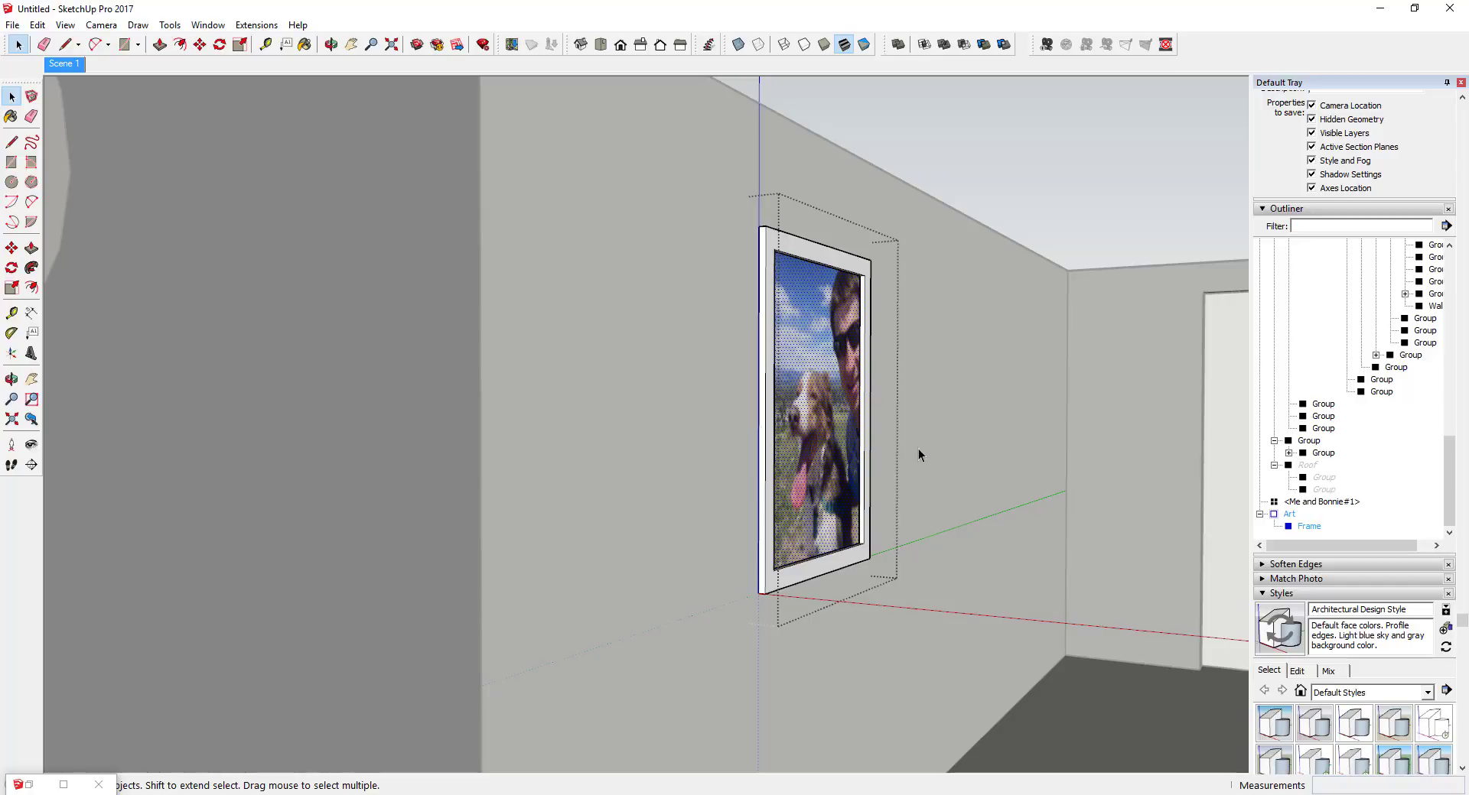
pyautogui.moveTo(911, 463); pyautogui.dragTo(800, 475, button='middle')
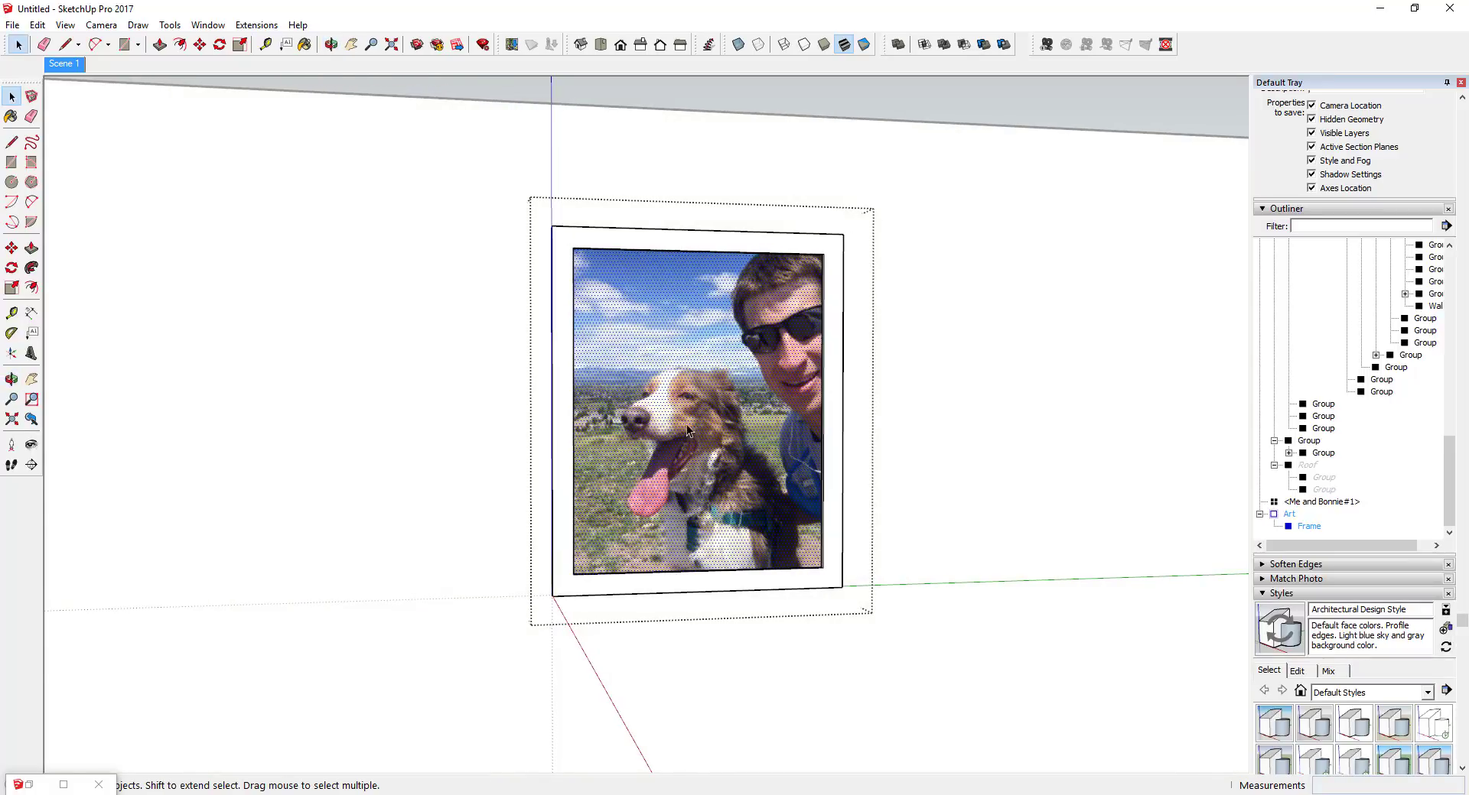
pyautogui.scroll(-3, 730, 449)
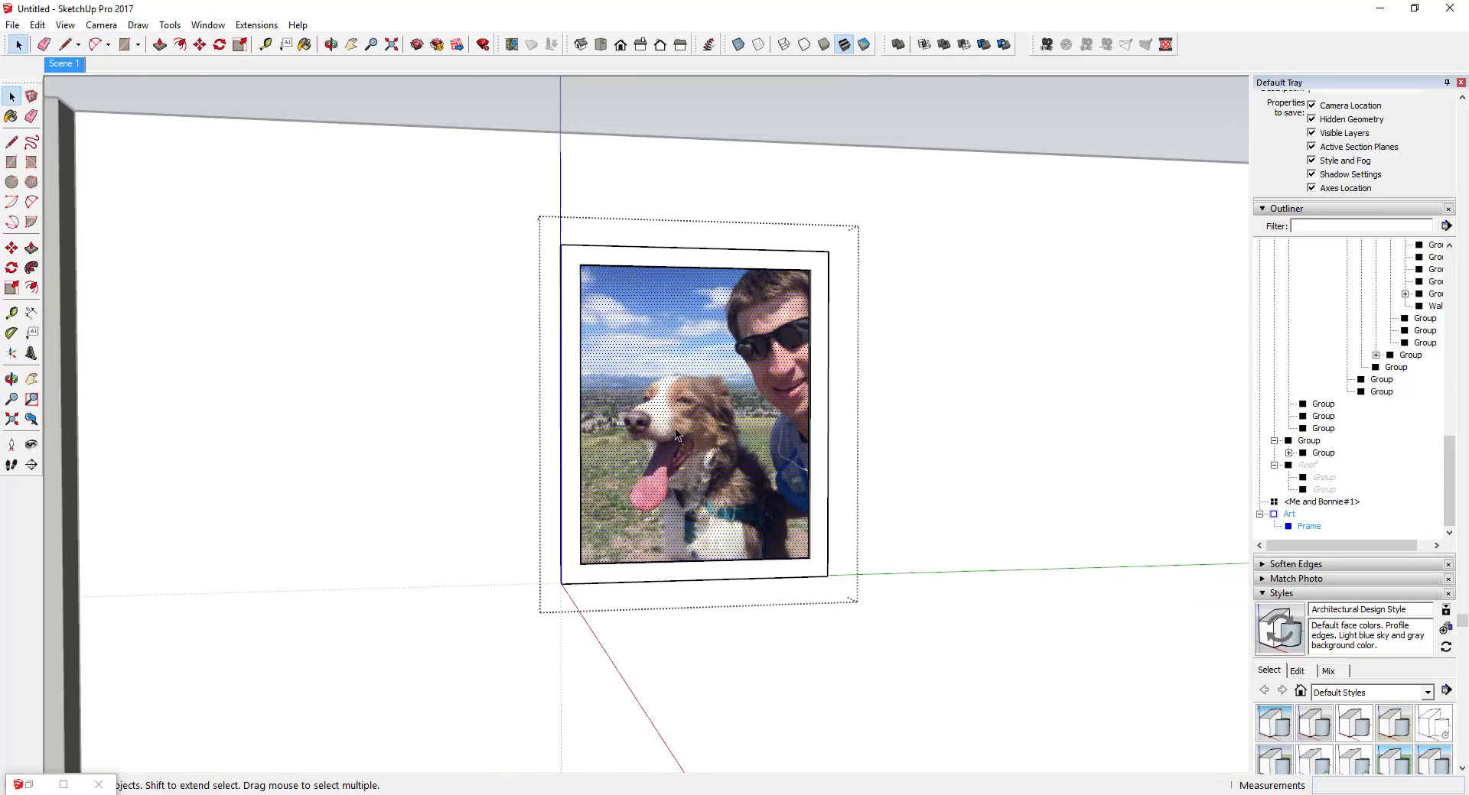
pyautogui.scroll(2, 707, 432)
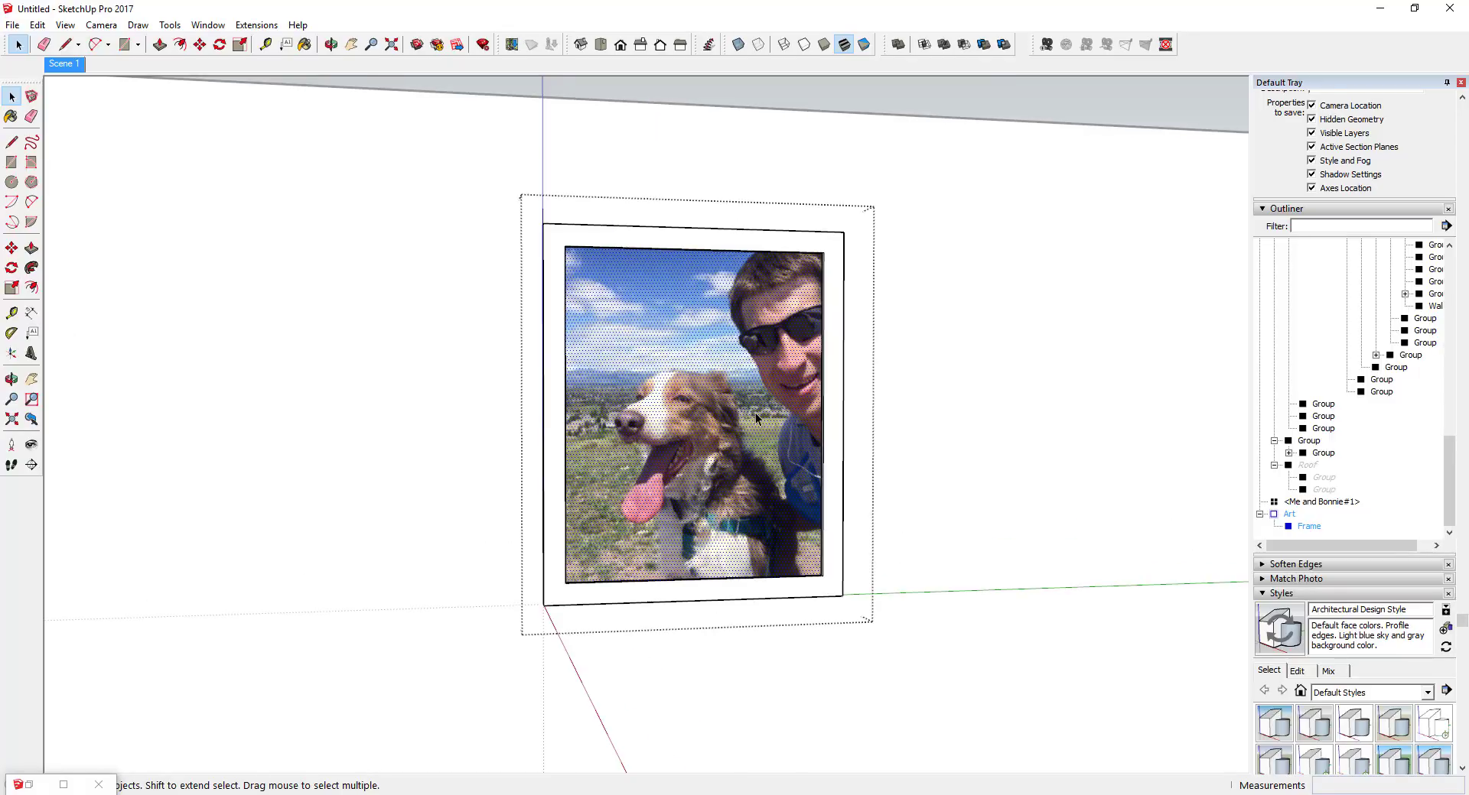
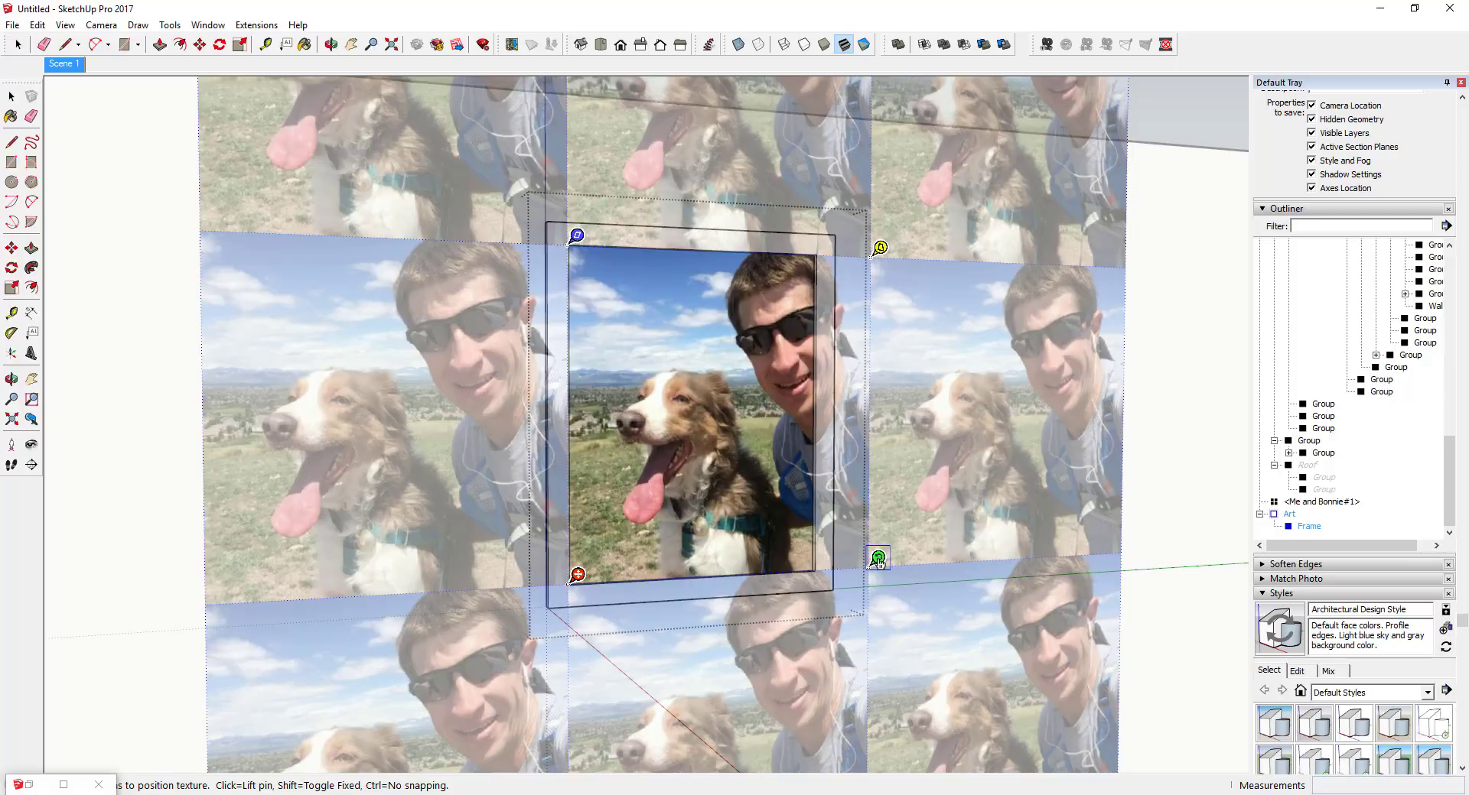
# With the texture's position being edited, lift the red pin onto the dog's chest and put it back at the image's lower-left corner
pyautogui.moveTo(878, 559)
pyautogui.mouseDown()
pyautogui.moveTo(865, 611)
pyautogui.moveTo(878, 559)
pyautogui.mouseUp()
pyautogui.scroll(3, 579, 579)
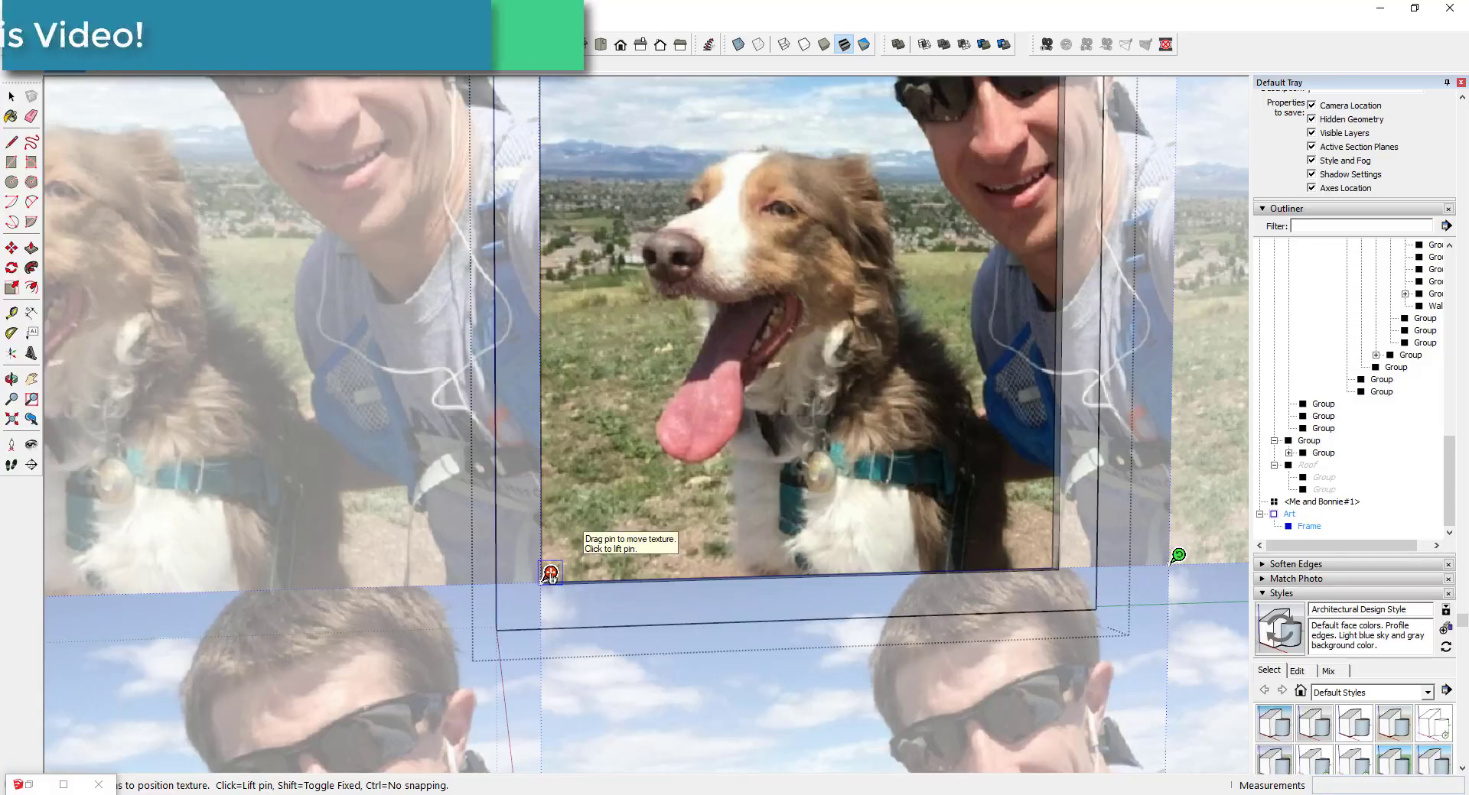
pyautogui.click(550, 573)
pyautogui.click(862, 504)
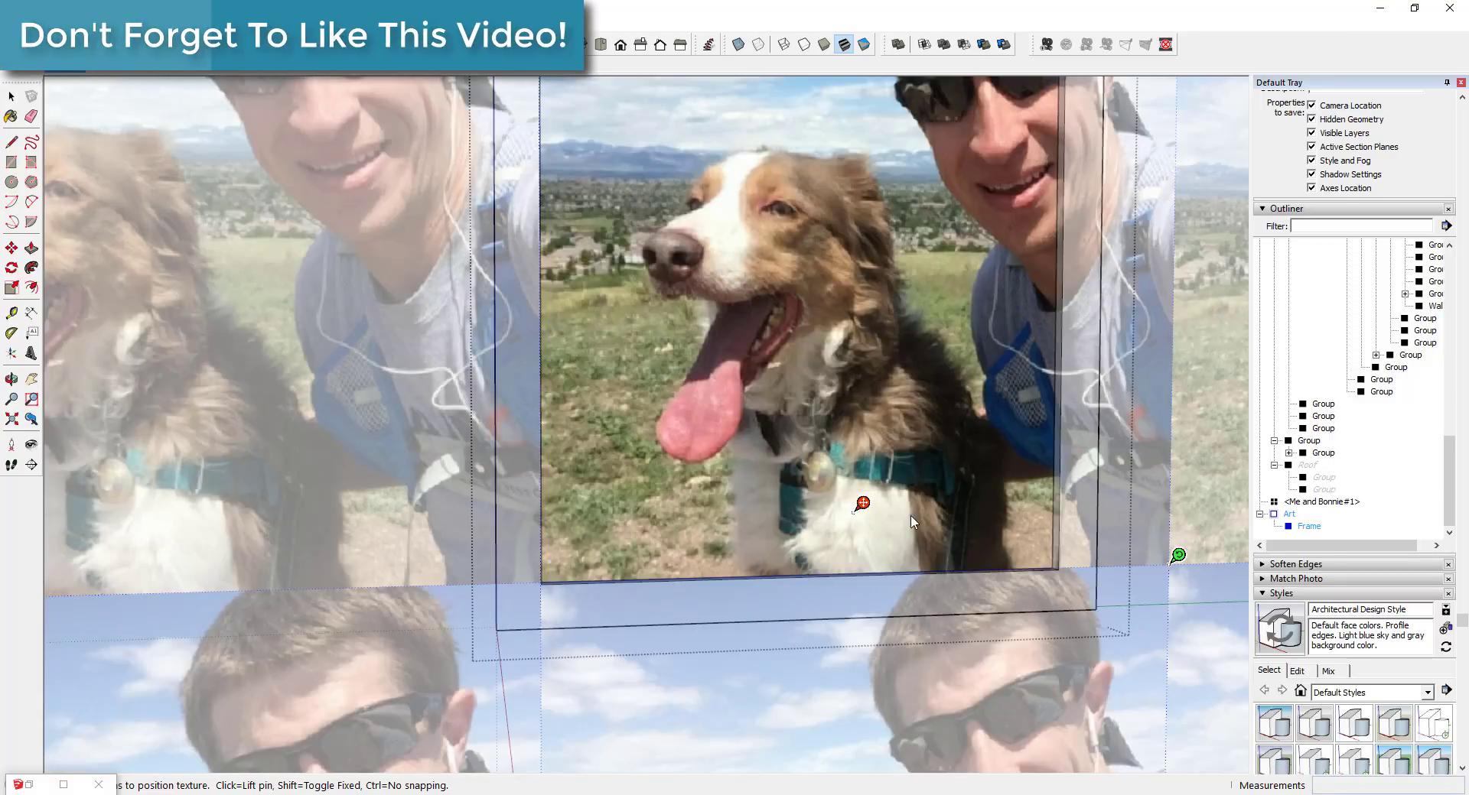
pyautogui.click(862, 503)
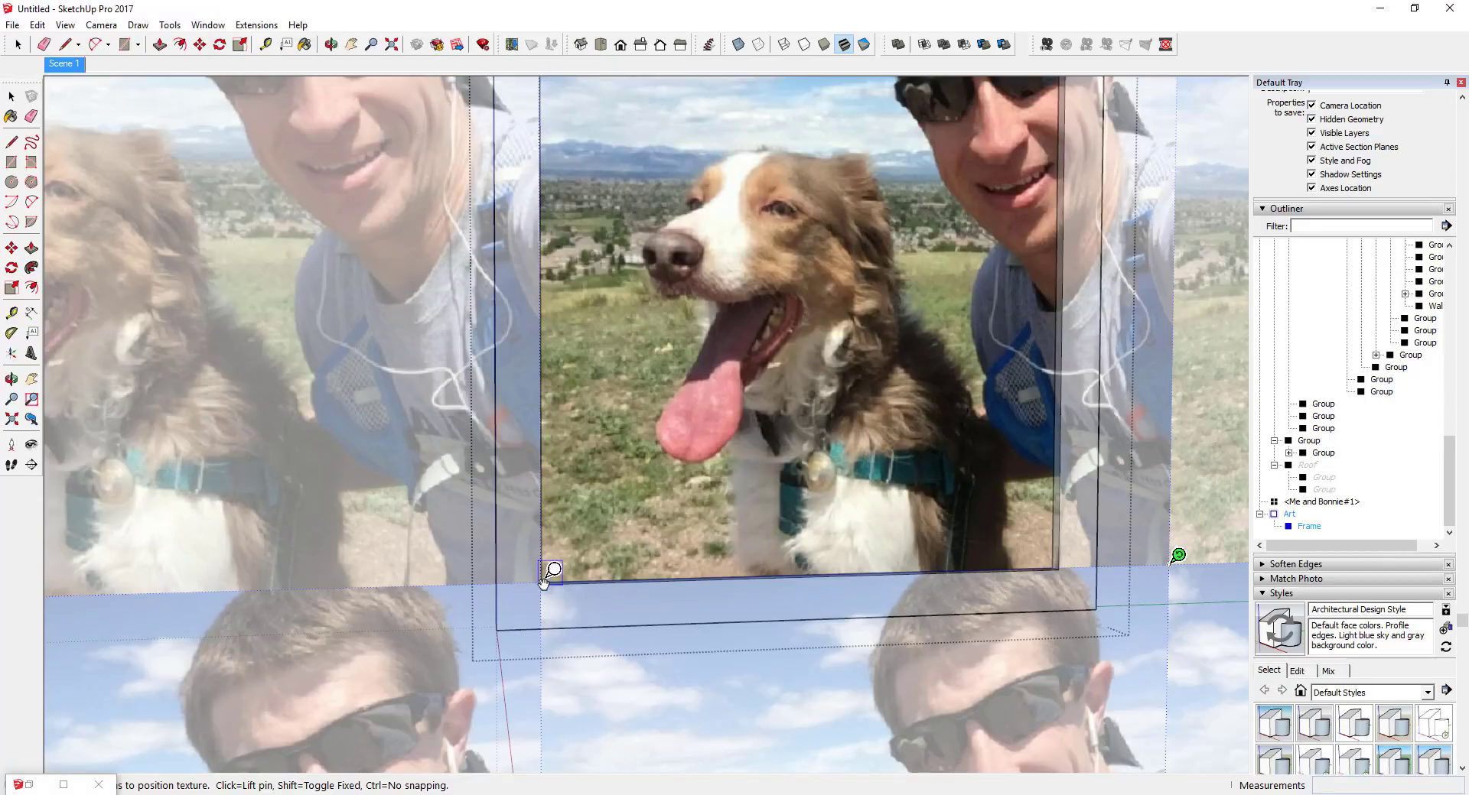
pyautogui.click(550, 574)
# Shift the texture sideways on the panel so both the dog and the man's face fit within the frame, and accept the position
pyautogui.scroll(-2, 711, 610)
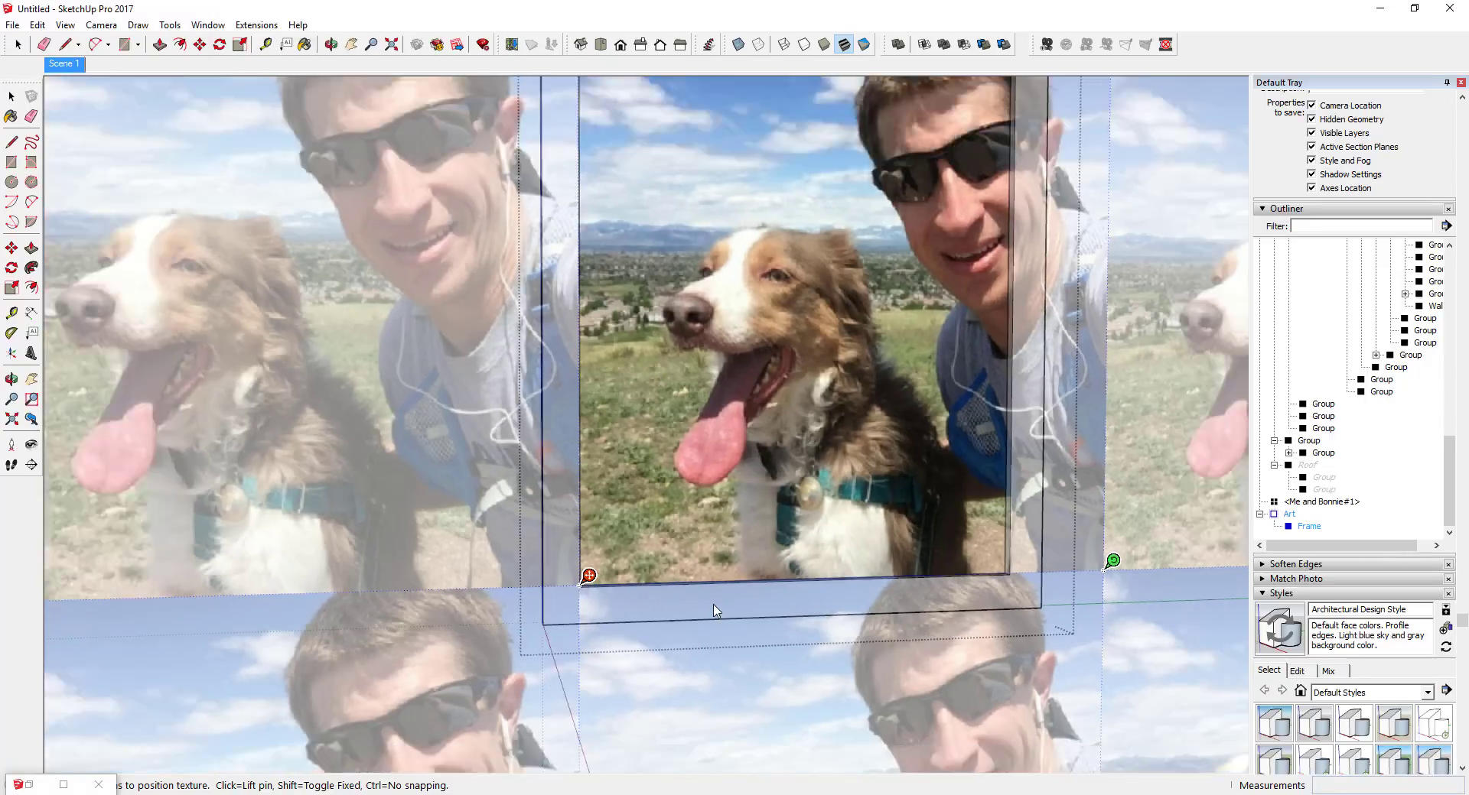
pyautogui.scroll(-2, 715, 609)
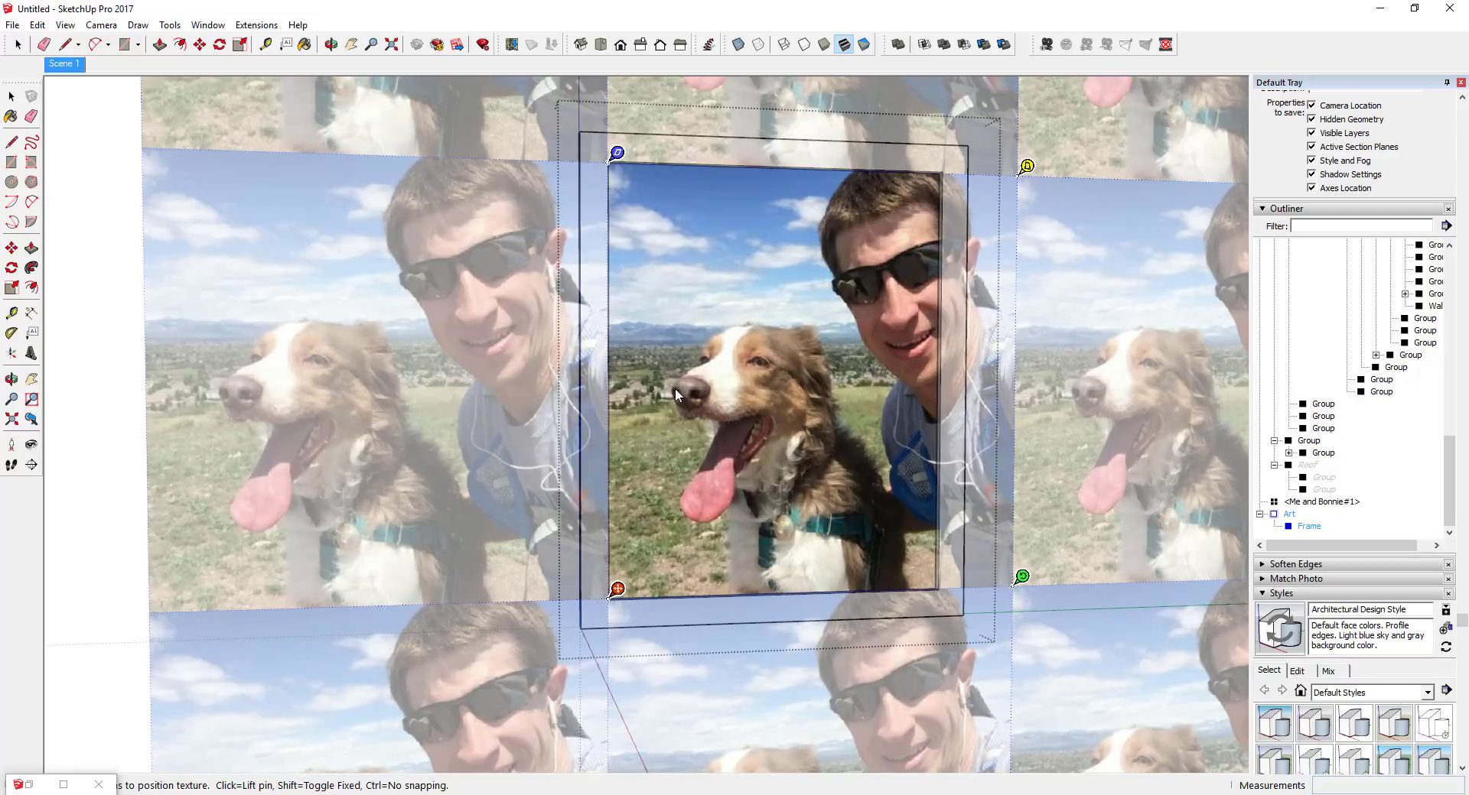
pyautogui.moveTo(615, 591); pyautogui.dragTo(555, 602)
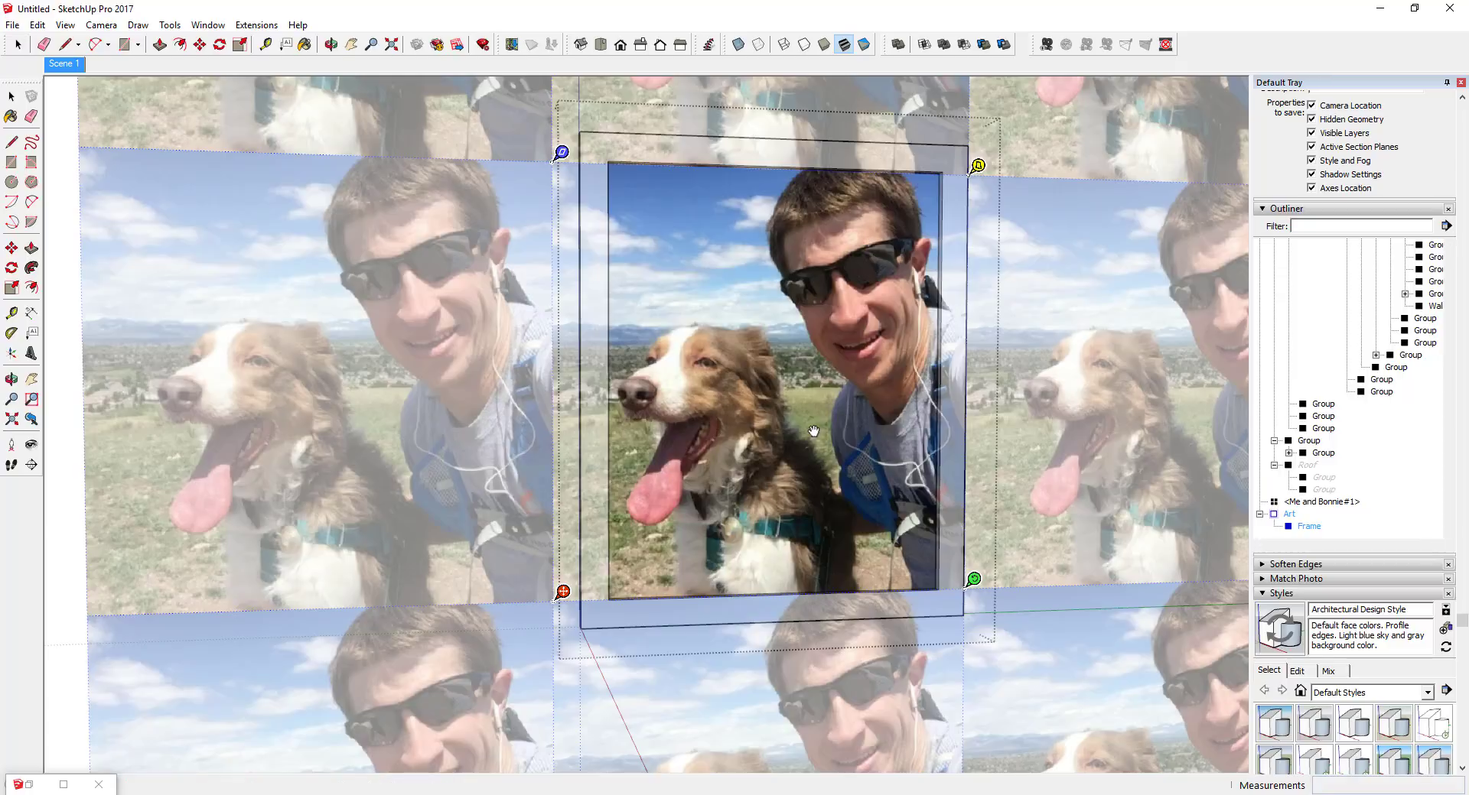
pyautogui.press('Return')
# Close the Art group and select the whole framed picture on the wall
pyautogui.scroll(-3, 840, 497)
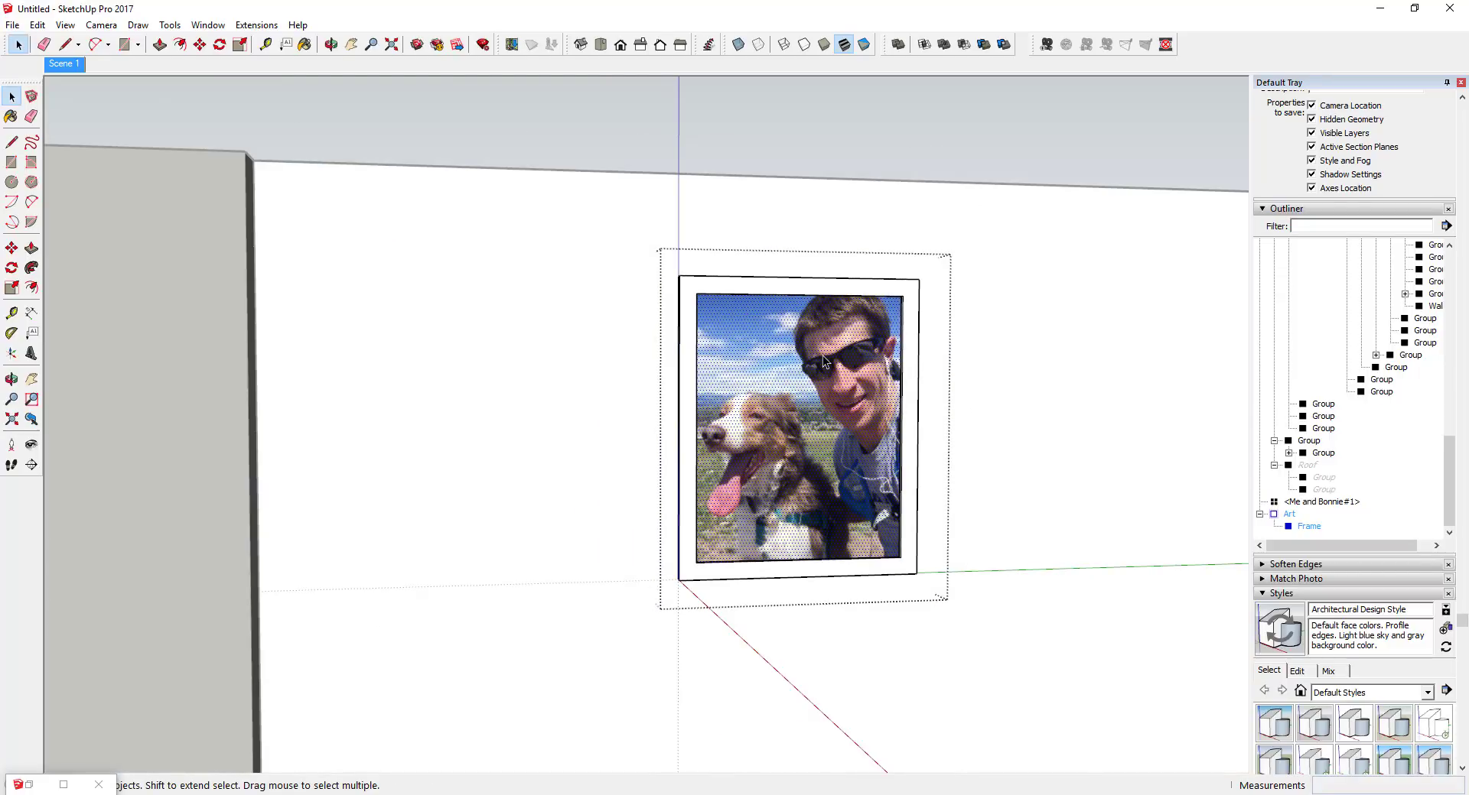
pyautogui.moveTo(825, 482); pyautogui.dragTo(967, 424, button='middle')
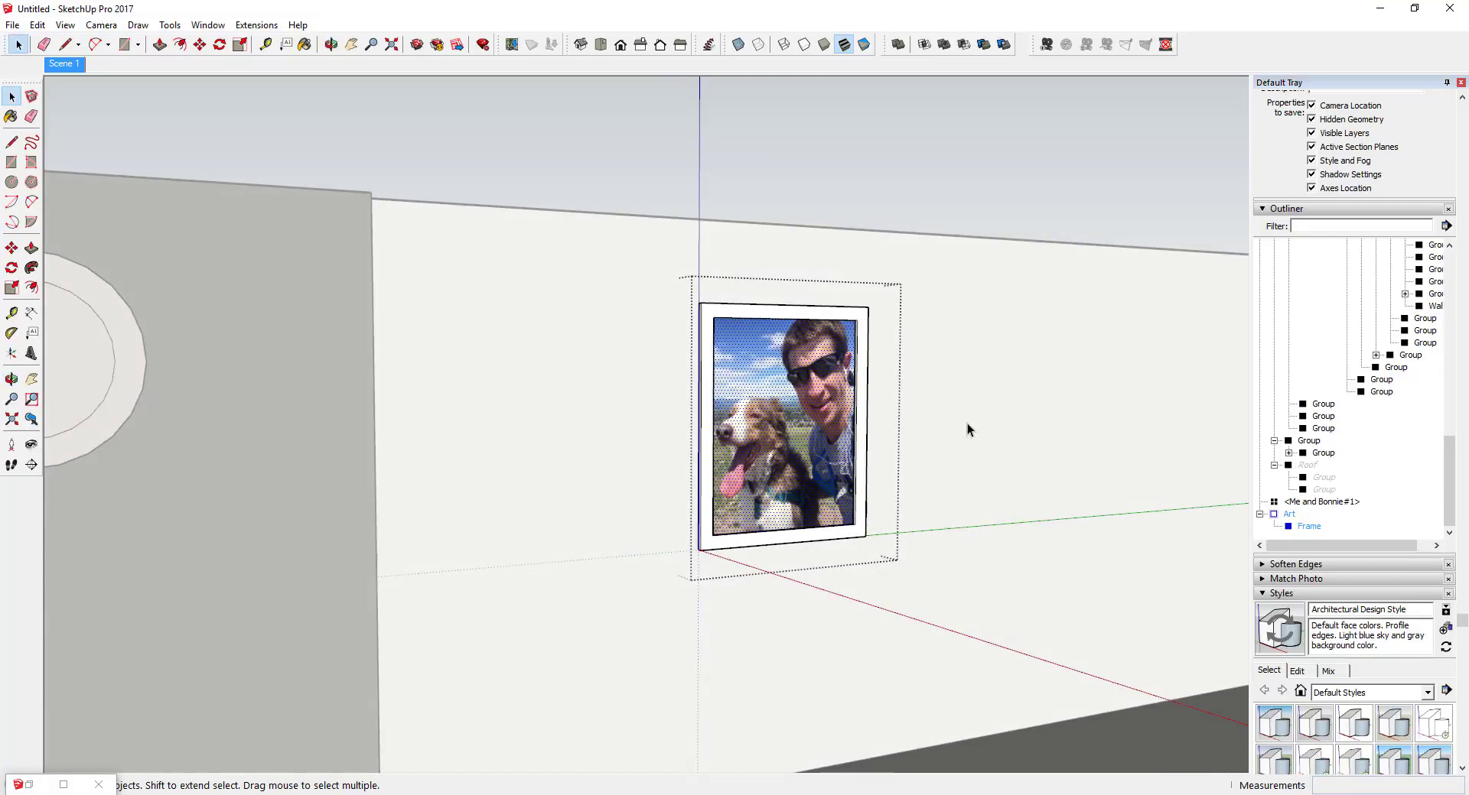
pyautogui.click(1011, 430)
pyautogui.scroll(-2, 757, 437)
pyautogui.scroll(2, 765, 437)
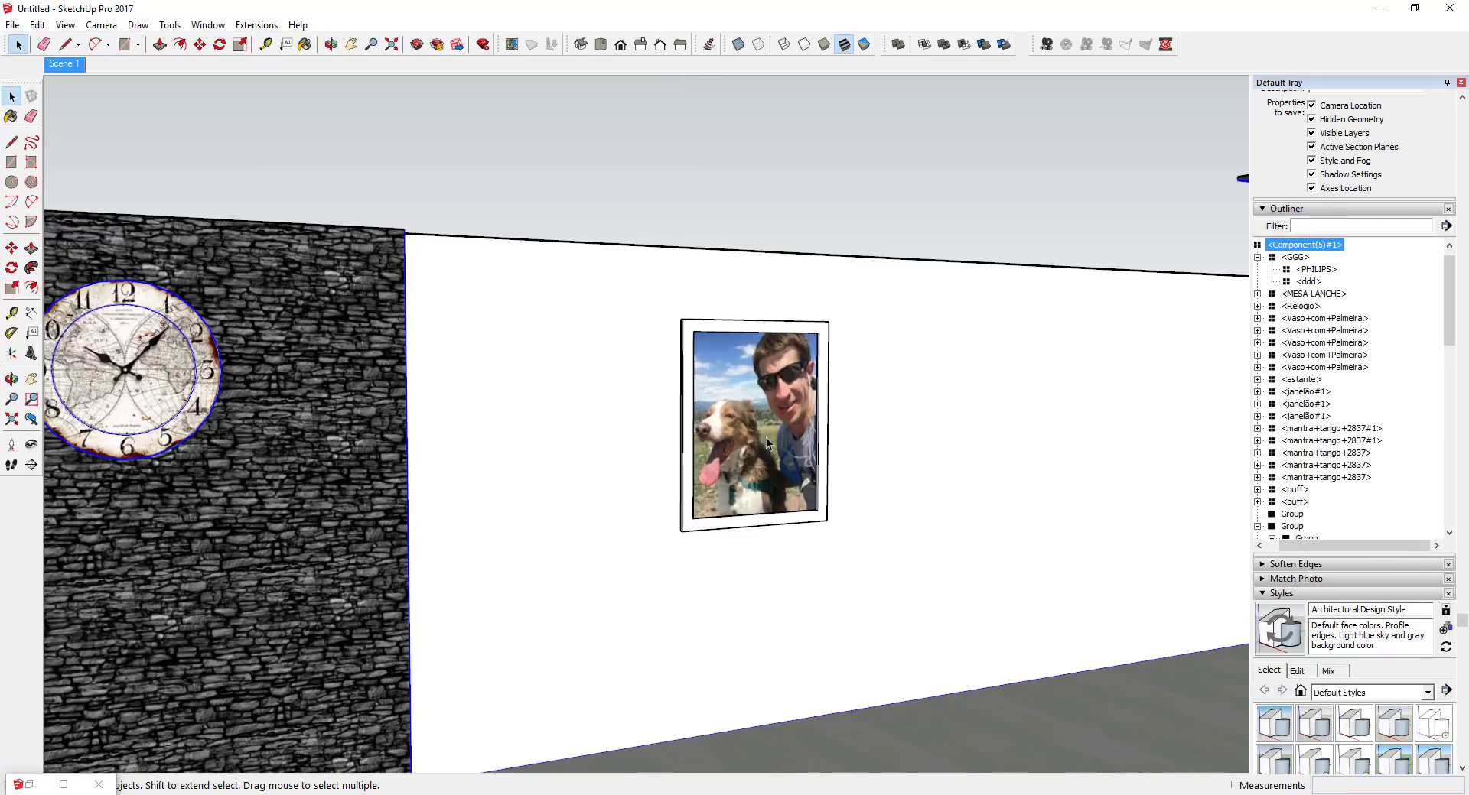
pyautogui.scroll(-3, 769, 436)
pyautogui.click(777, 425)
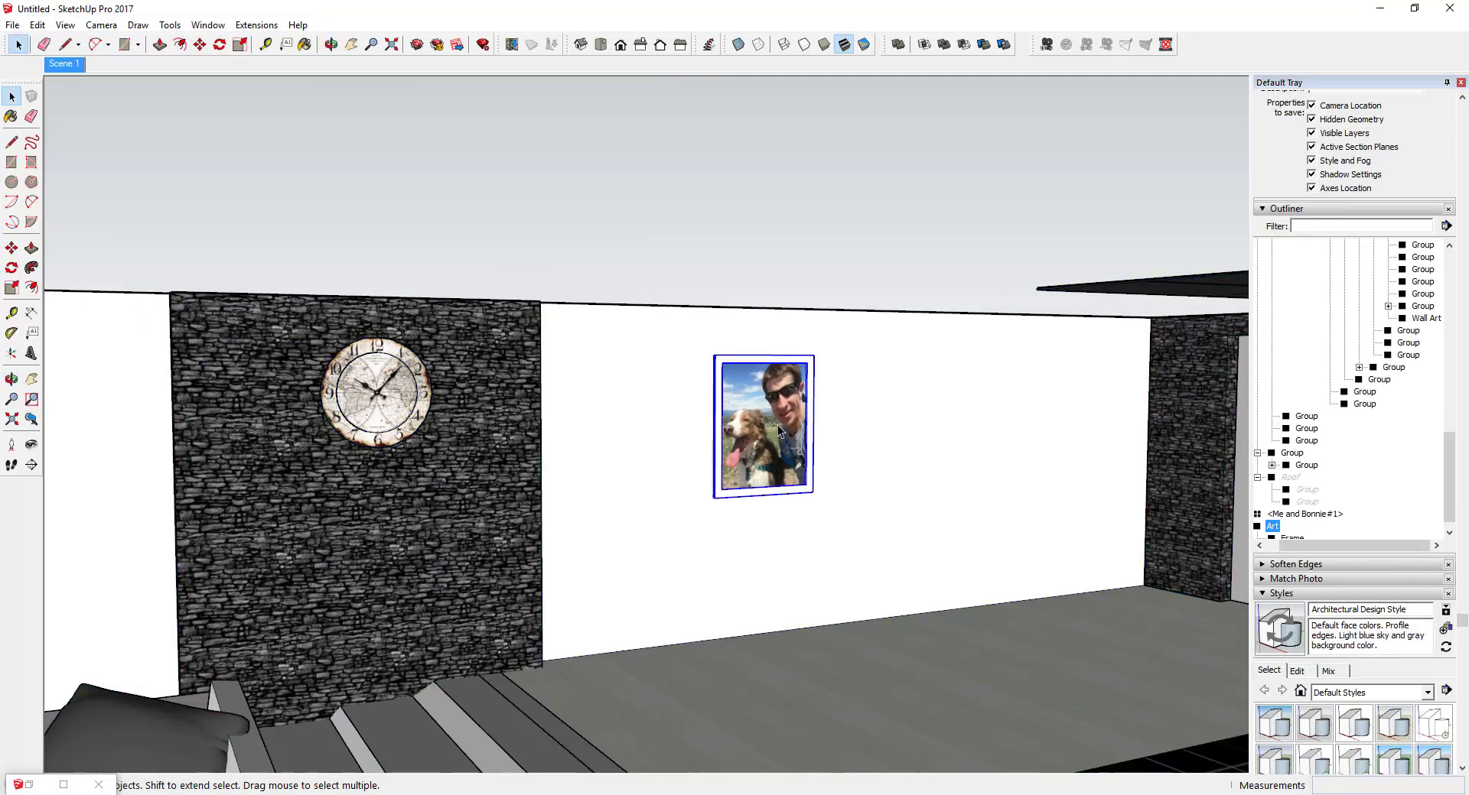
# Examine the finished framed art on the wall up close and from across the room
pyautogui.scroll(3, 777, 425)
pyautogui.scroll(2, 791, 426)
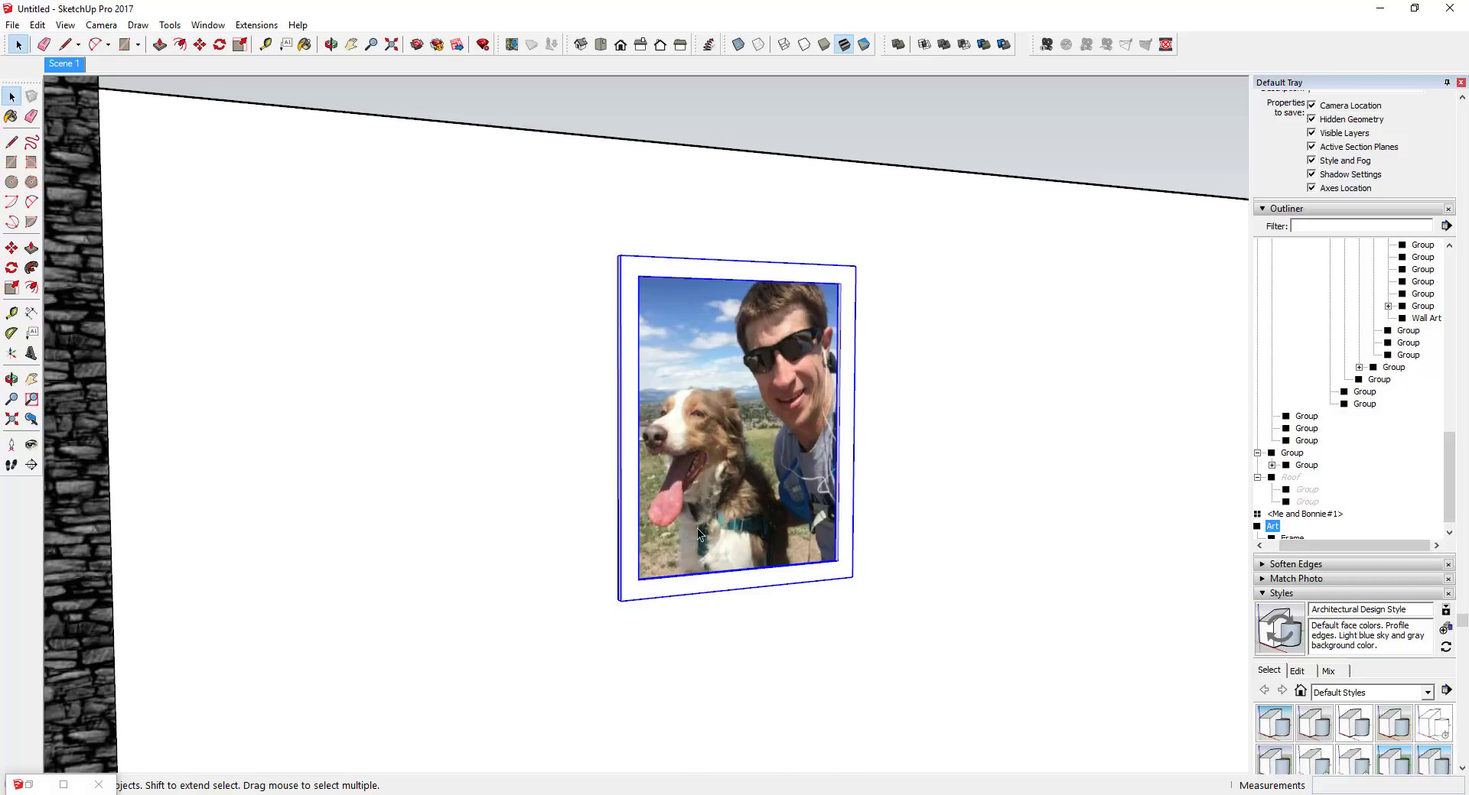
pyautogui.scroll(-4, 704, 497)
pyautogui.scroll(5, 728, 402)
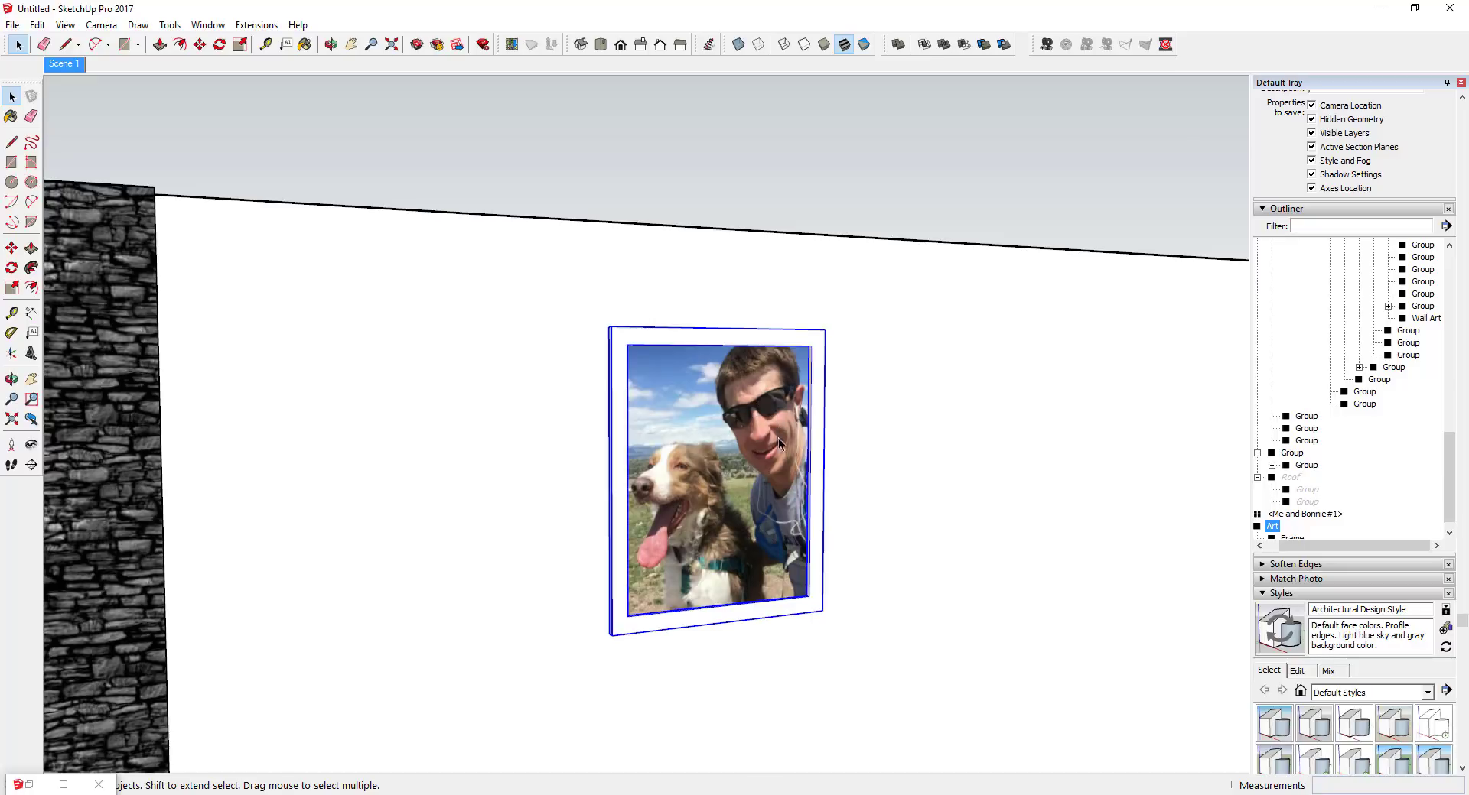
pyautogui.scroll(-7, 772, 444)
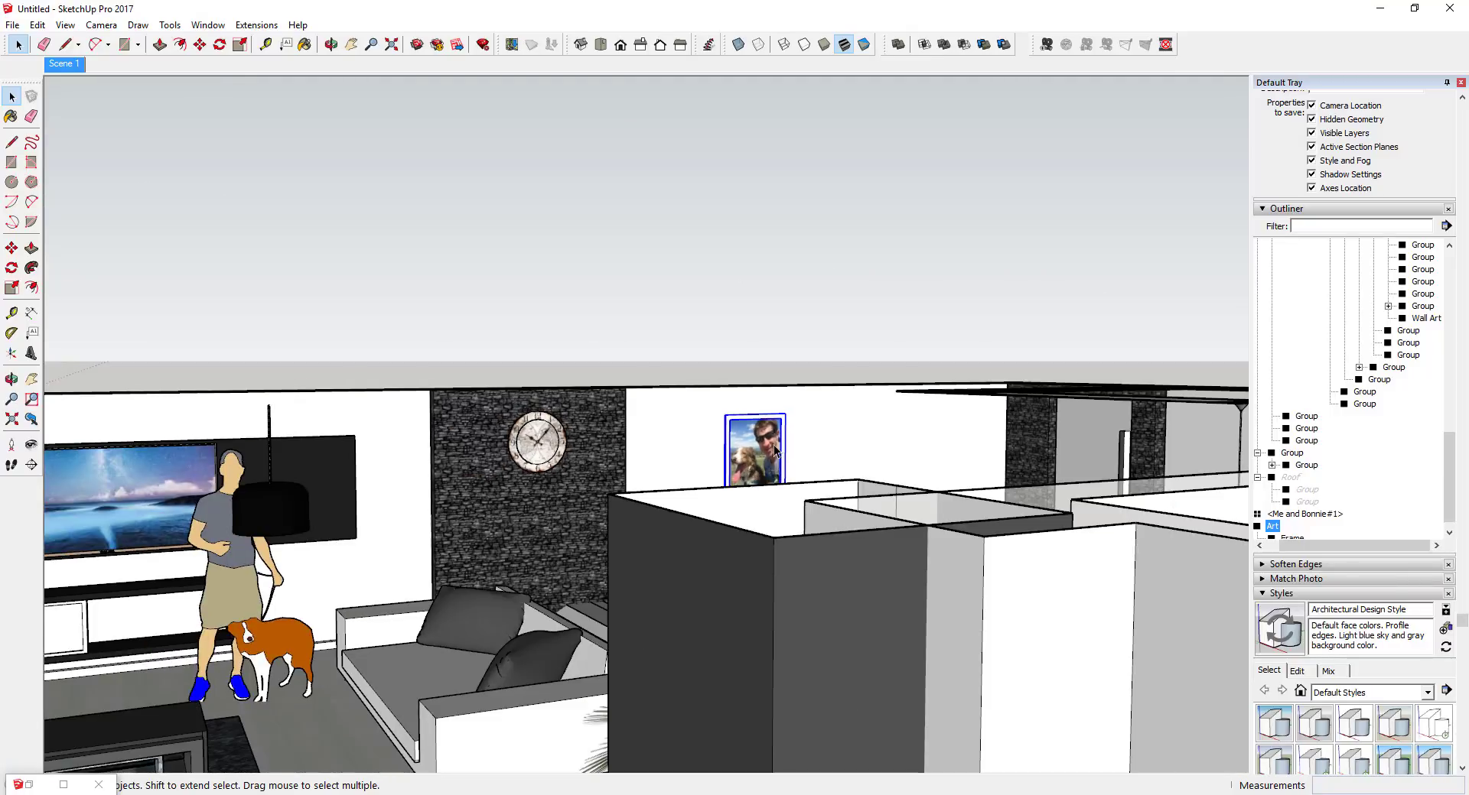
pyautogui.scroll(4, 775, 449)
pyautogui.moveTo(775, 450); pyautogui.dragTo(974, 474, button='middle')
pyautogui.scroll(-3, 730, 445)
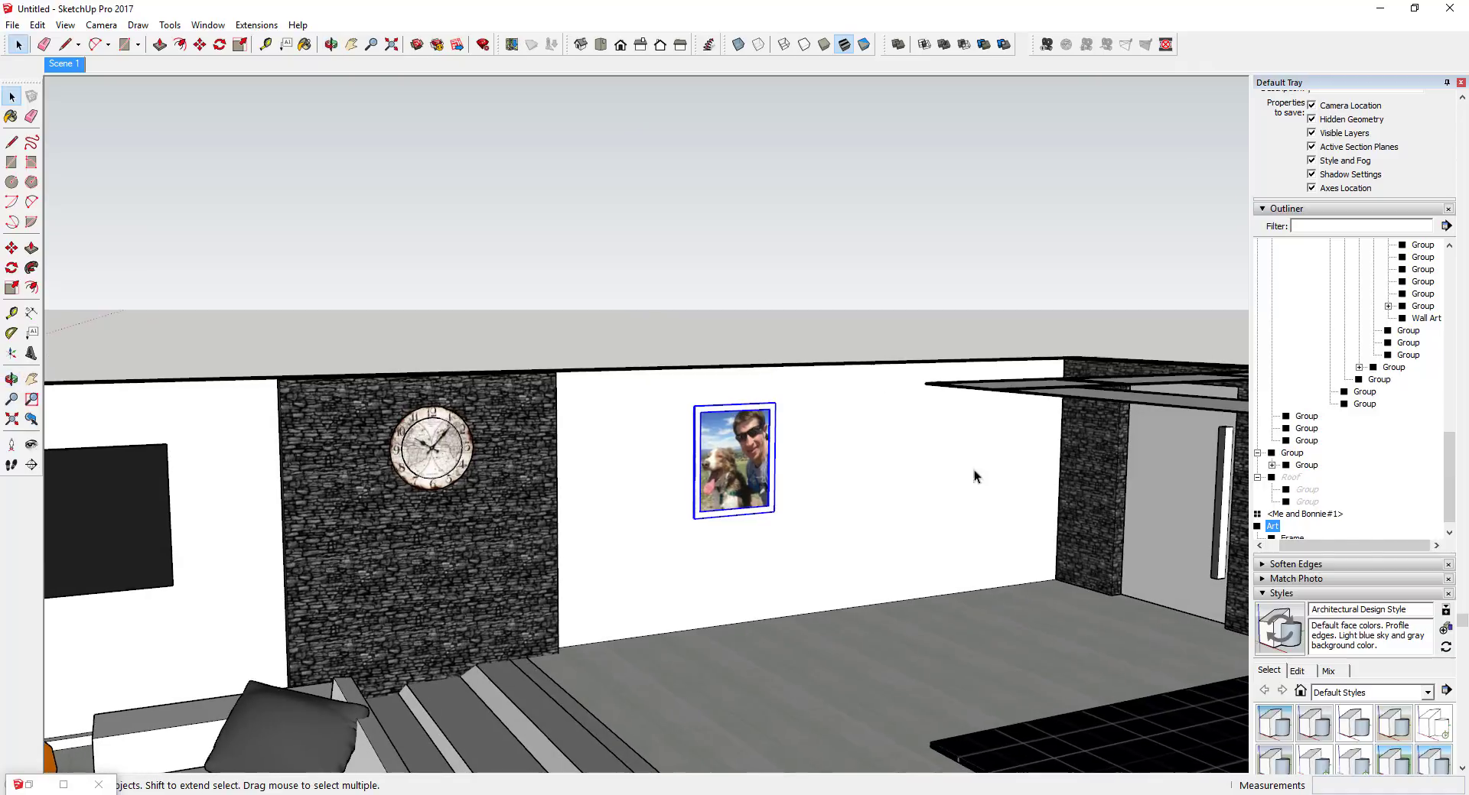
# Hide the framed Art group and draw a wide rectangle about 7' 4" across on the bare wall in its place
pyautogui.rightClick(1272, 525)
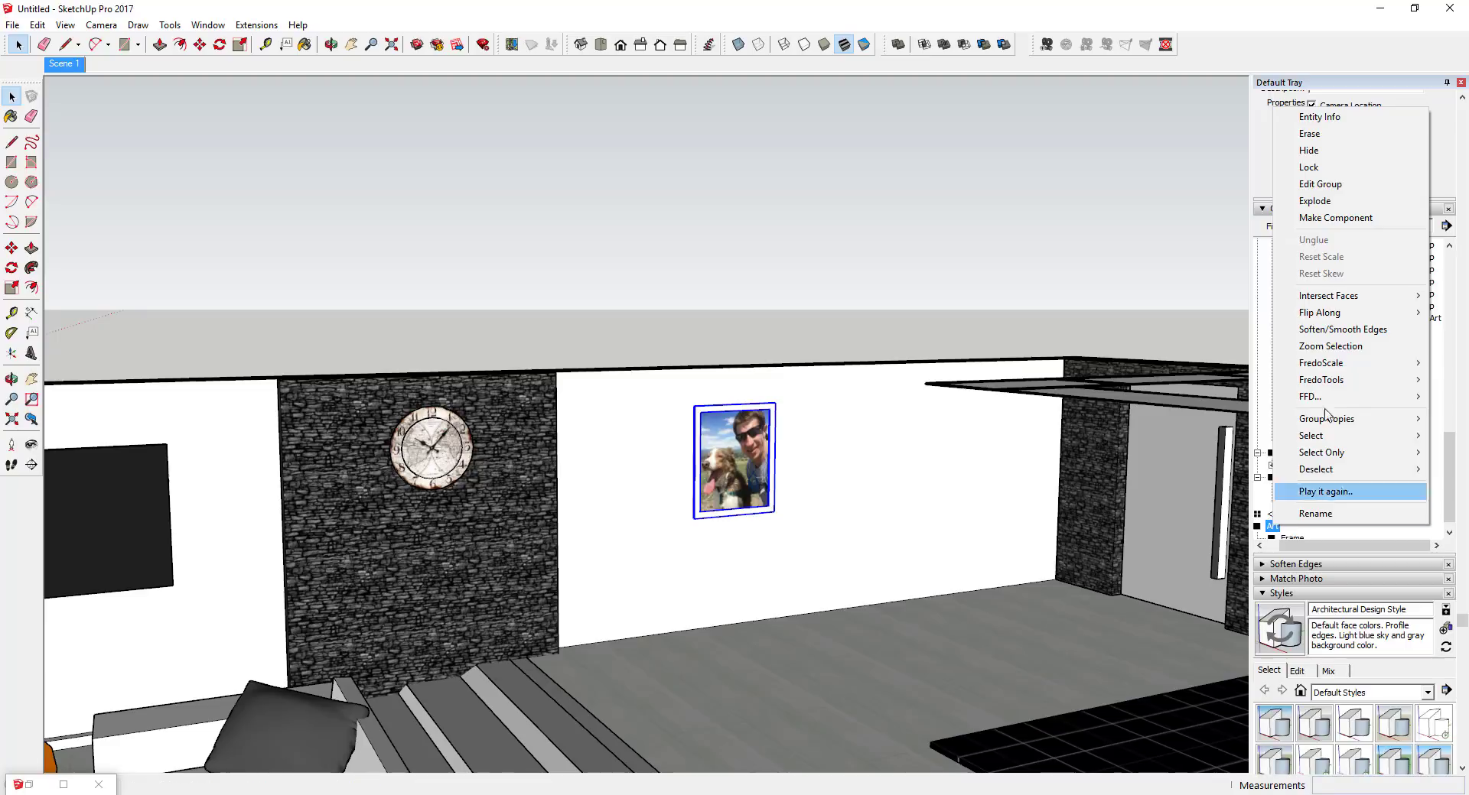
pyautogui.click(1309, 150)
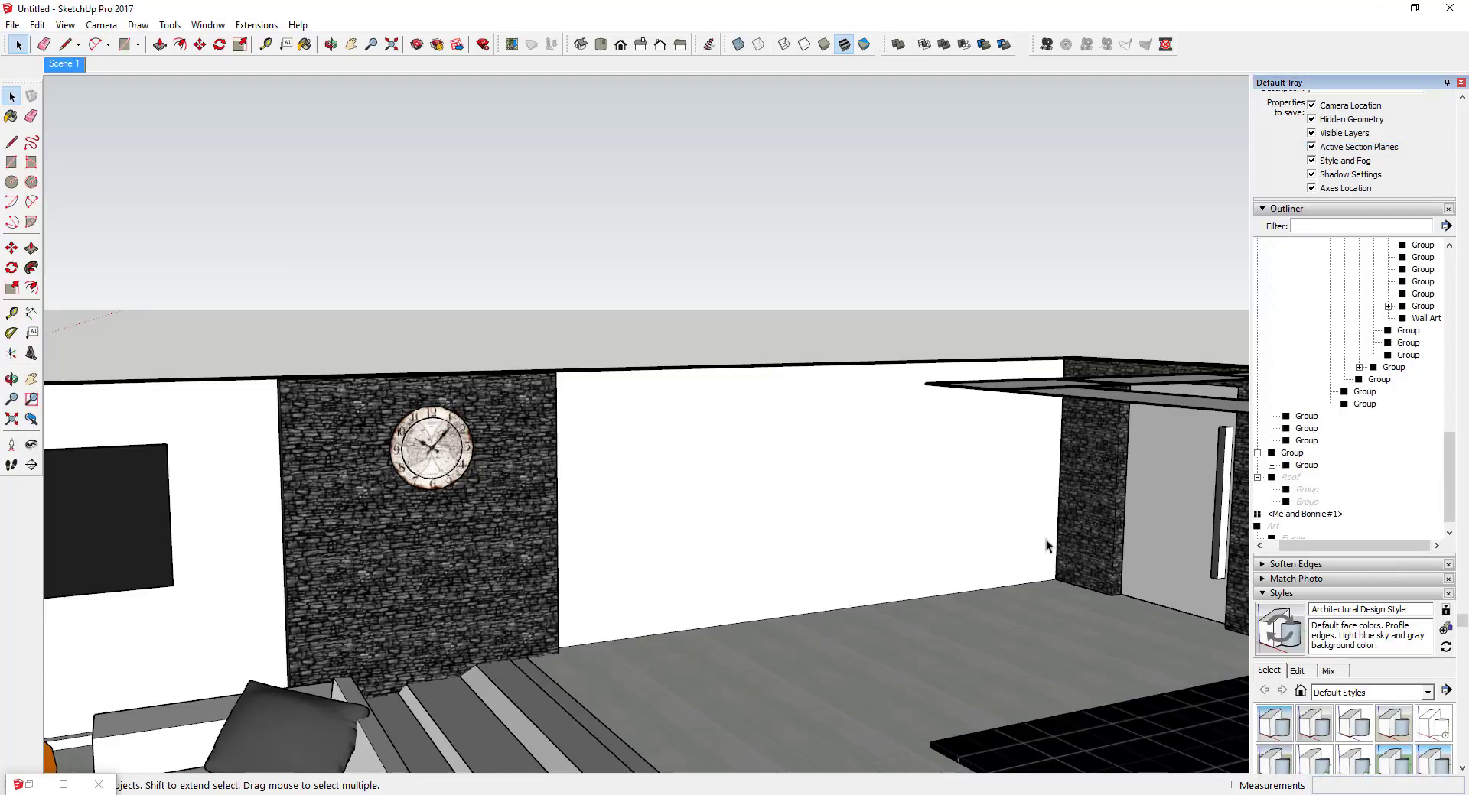
pyautogui.press('r')
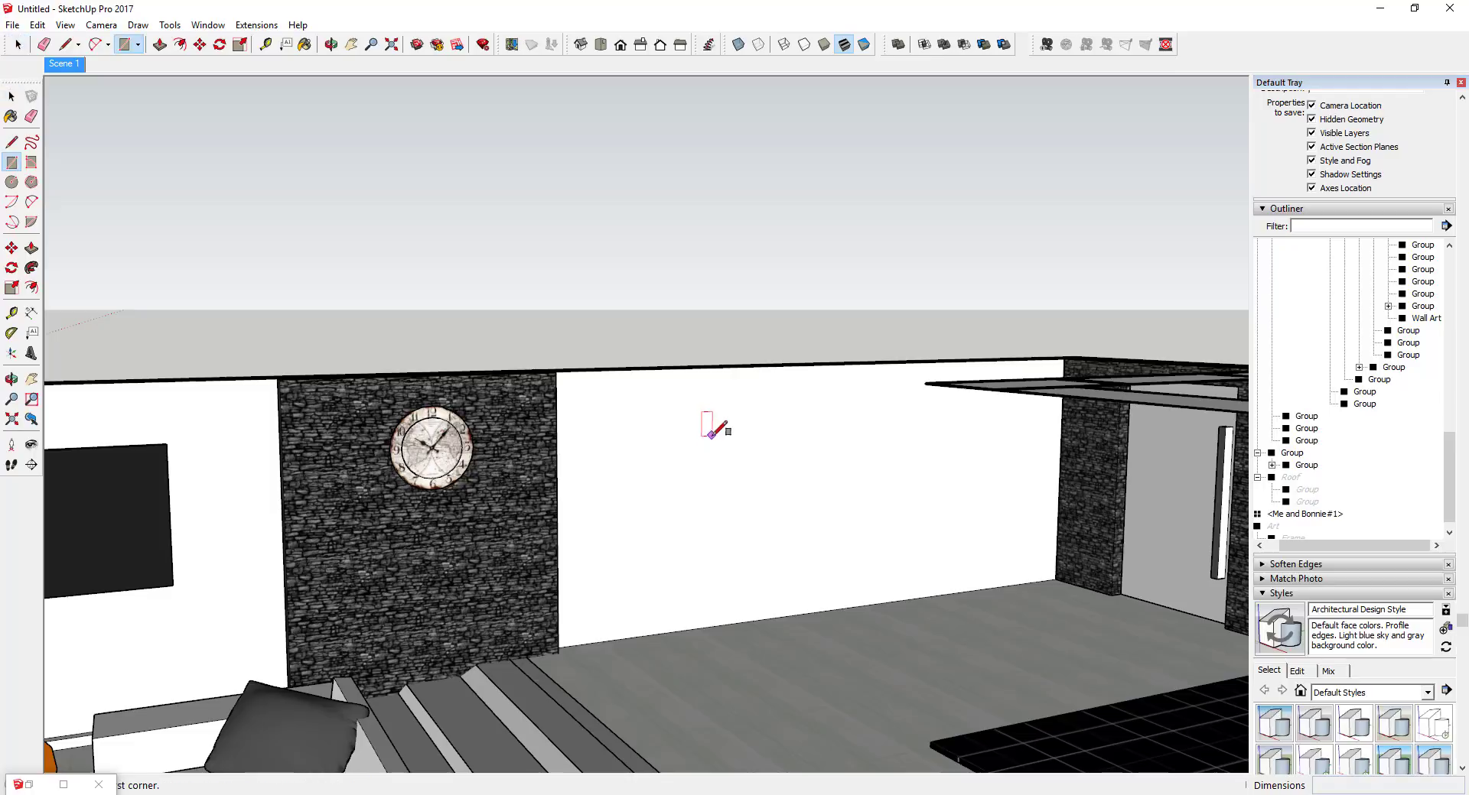
pyautogui.click(711, 435)
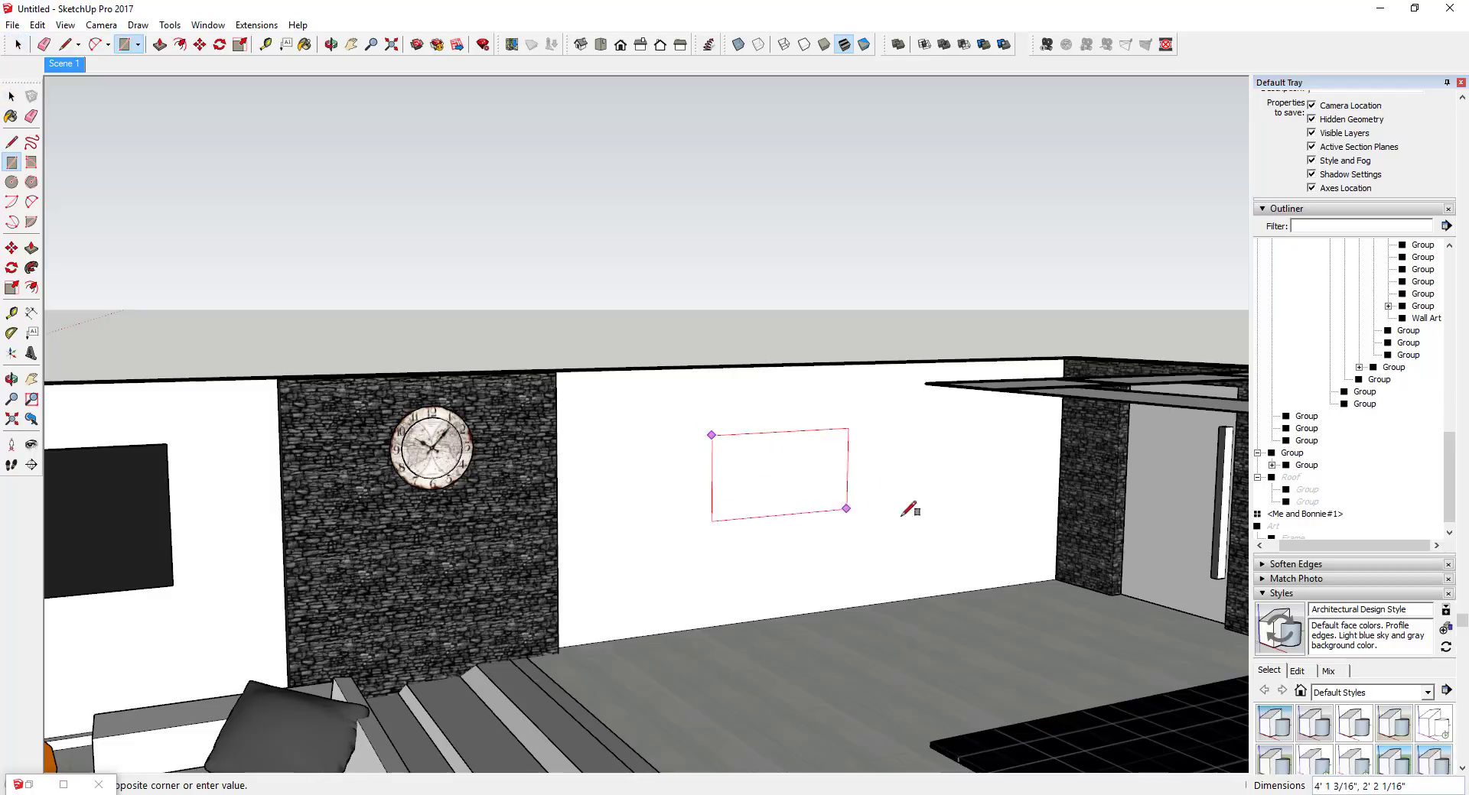
pyautogui.click(942, 540)
pyautogui.press('space')
# Push/Pull the new rectangle out from the wall by about 2 inches to form a canvas panel
pyautogui.scroll(3, 826, 505)
pyautogui.moveTo(800, 502); pyautogui.dragTo(744, 472, button='middle')
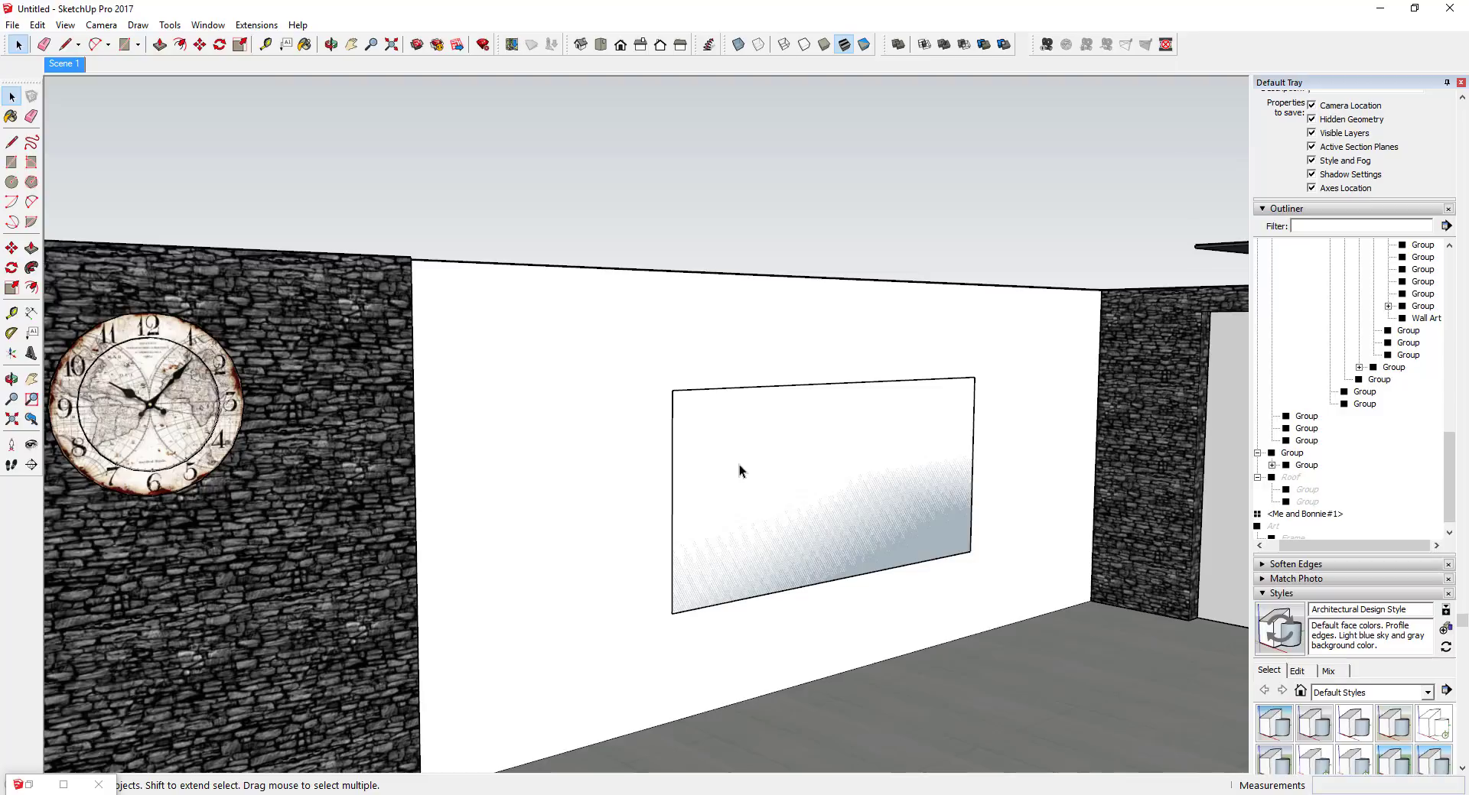
pyautogui.click(739, 465)
pyautogui.press('p')
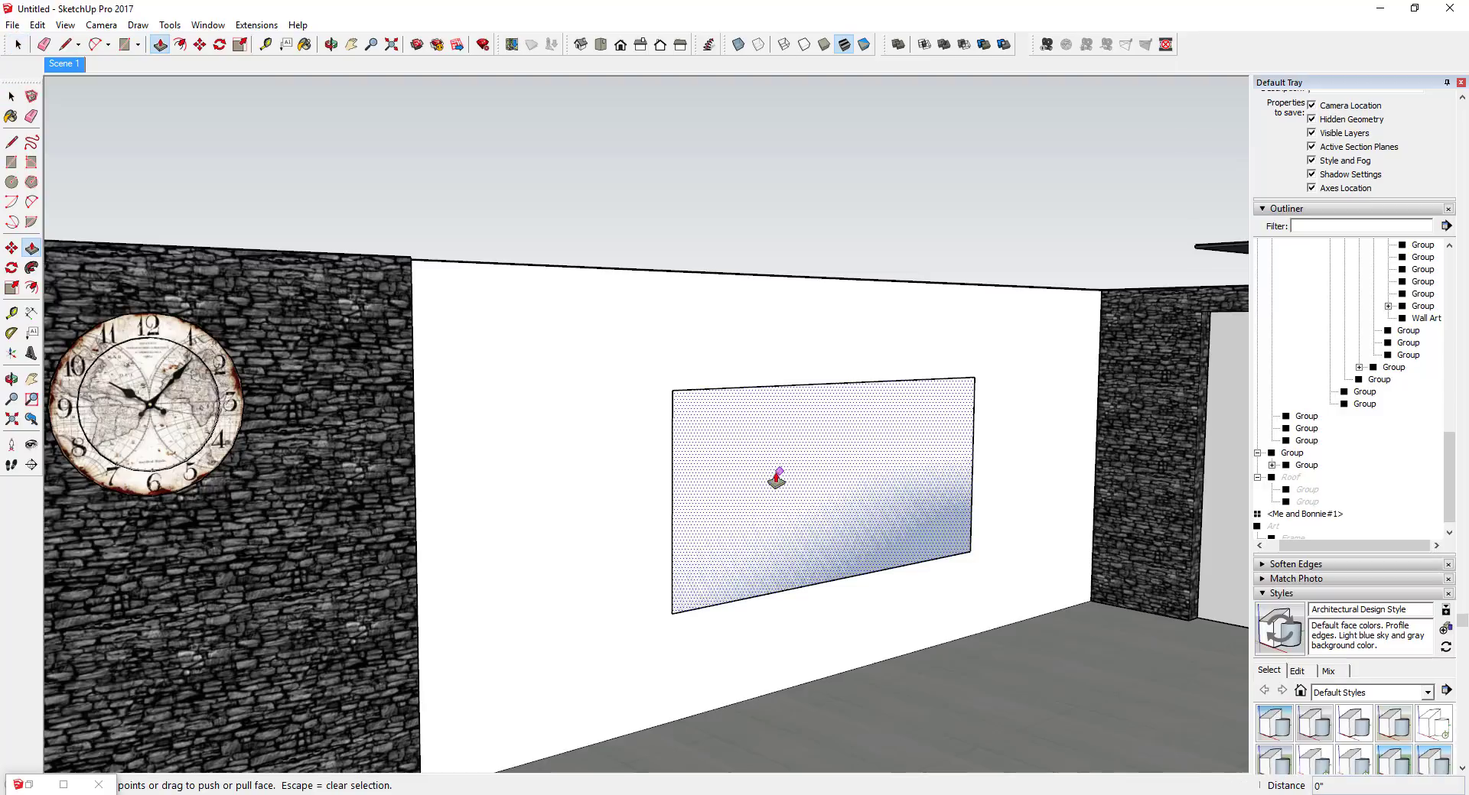
pyautogui.click(775, 473)
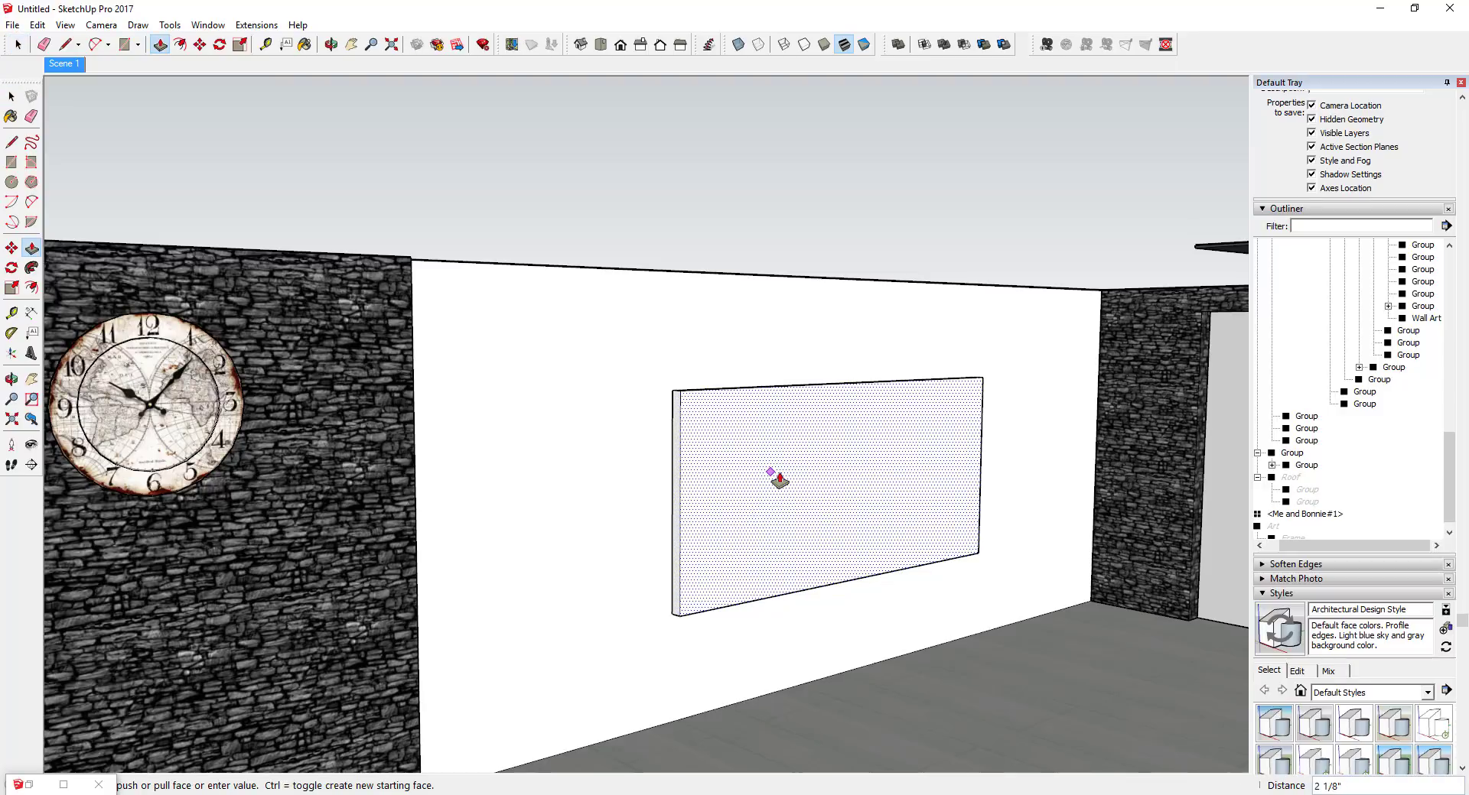
pyautogui.click(774, 476)
pyautogui.press('space')
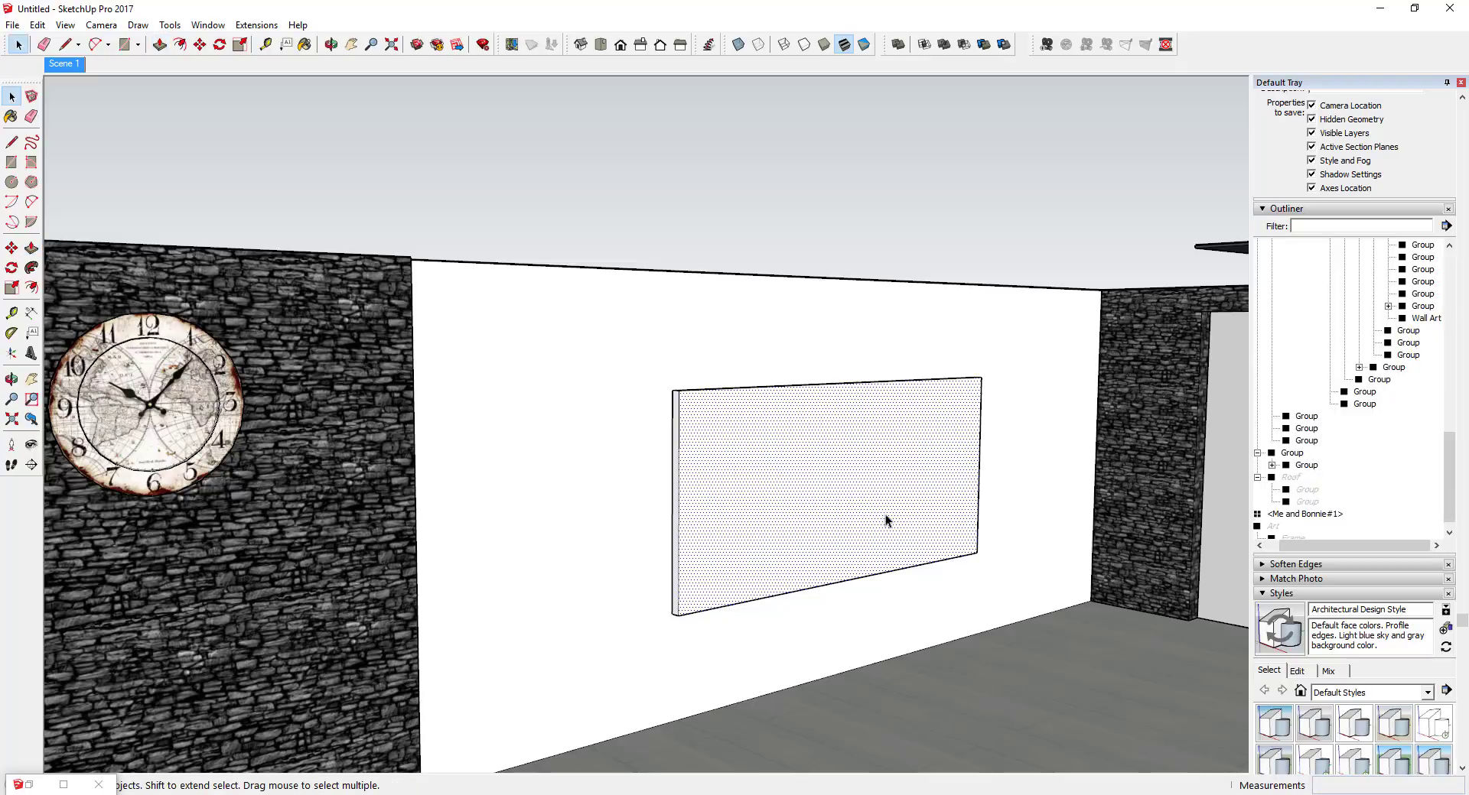
# Turn the whole canvas panel into a group, and select its front face inside the group
pyautogui.moveTo(911, 514); pyautogui.dragTo(789, 462, button='middle')
pyautogui.moveTo(589, 311); pyautogui.dragTo(1086, 659)
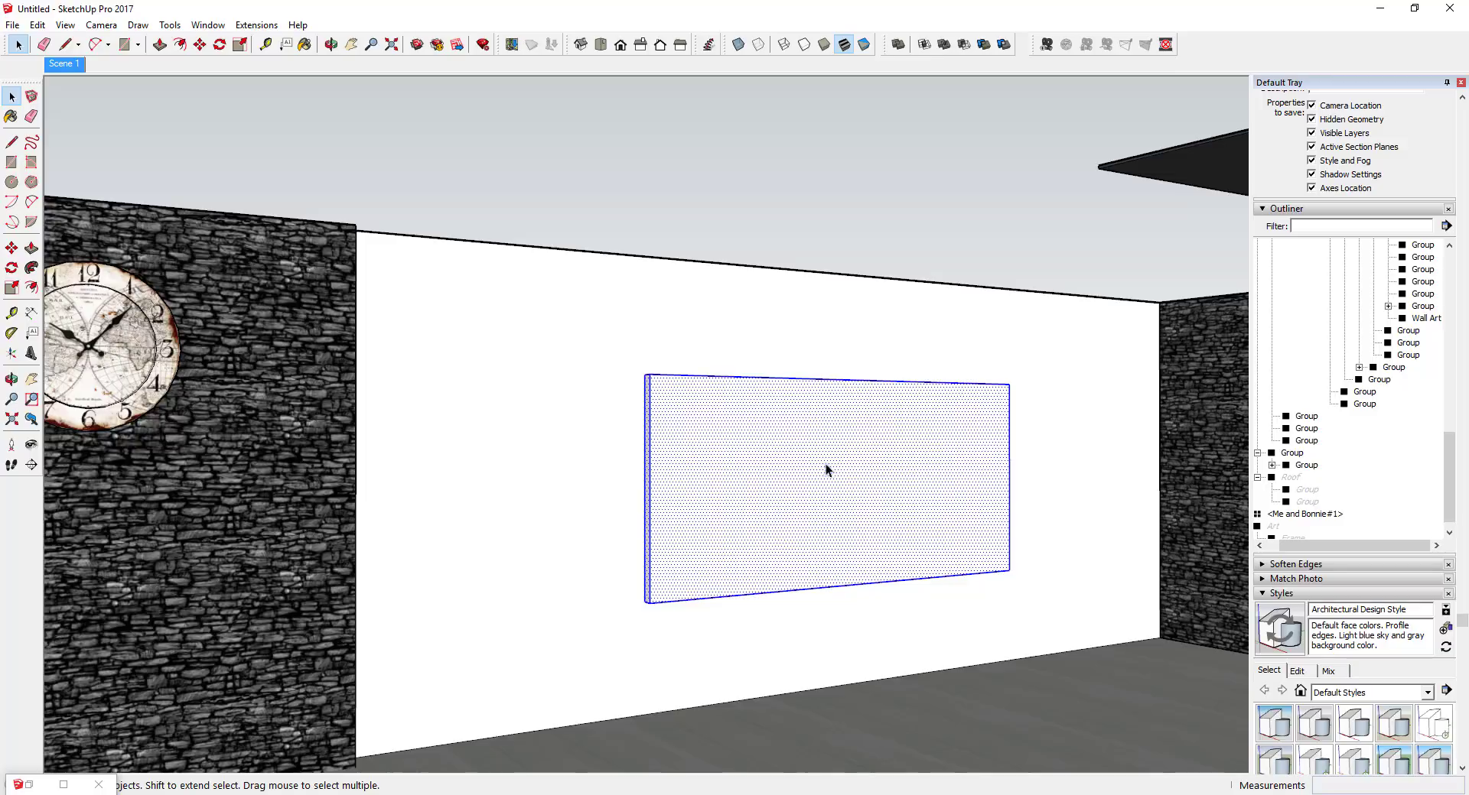
pyautogui.rightClick(860, 479)
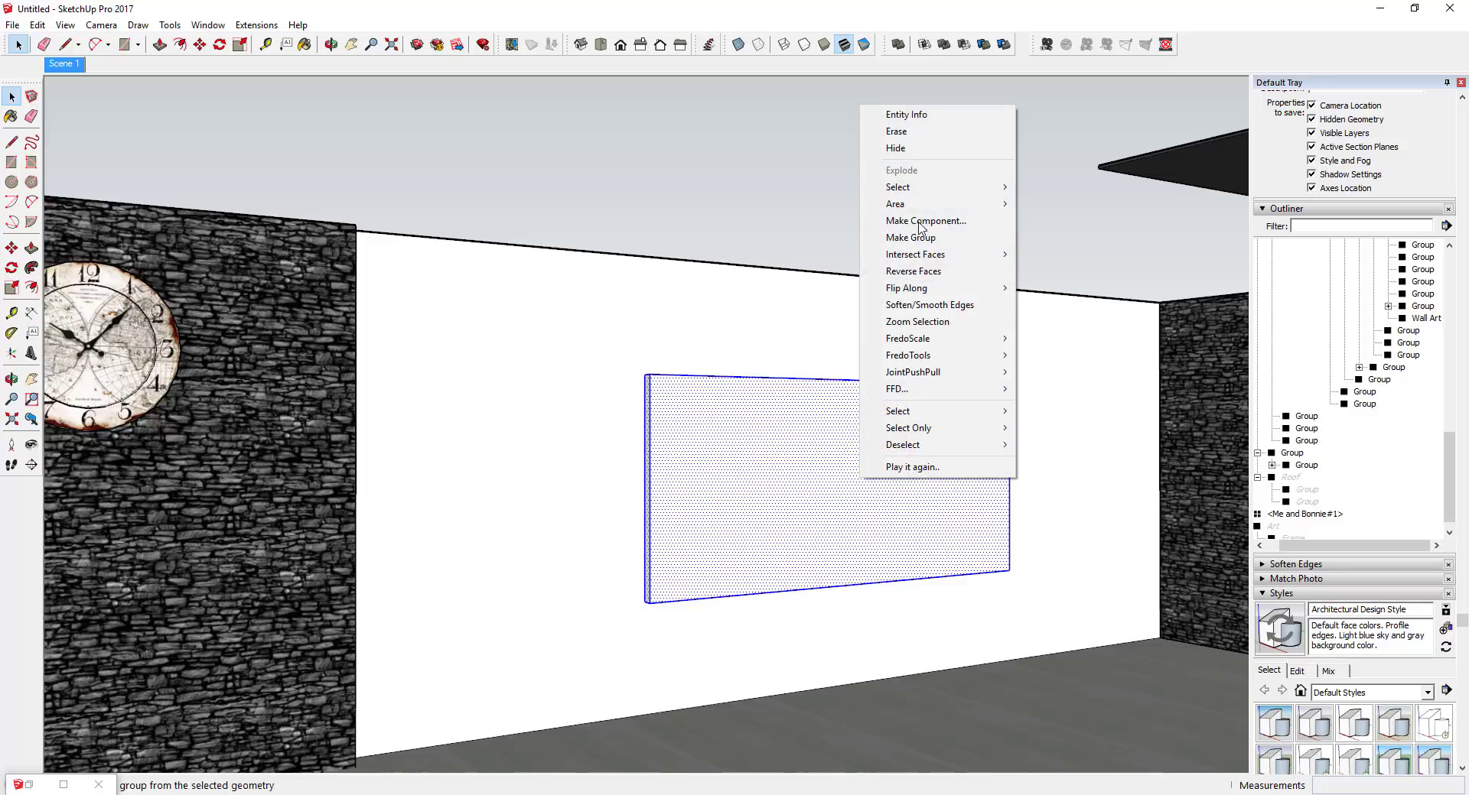
pyautogui.click(908, 237)
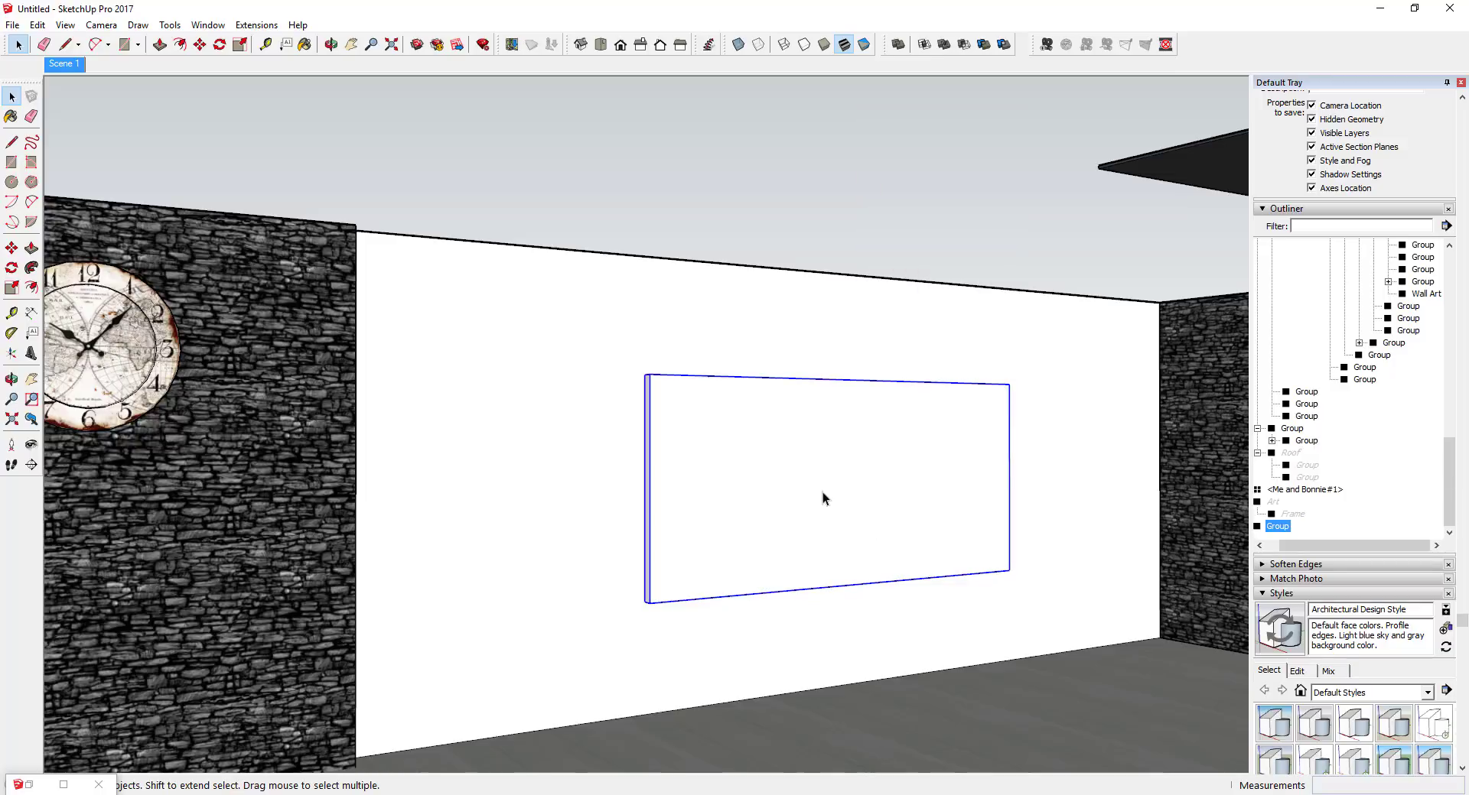
pyautogui.doubleClick(823, 493)
pyautogui.click(844, 490)
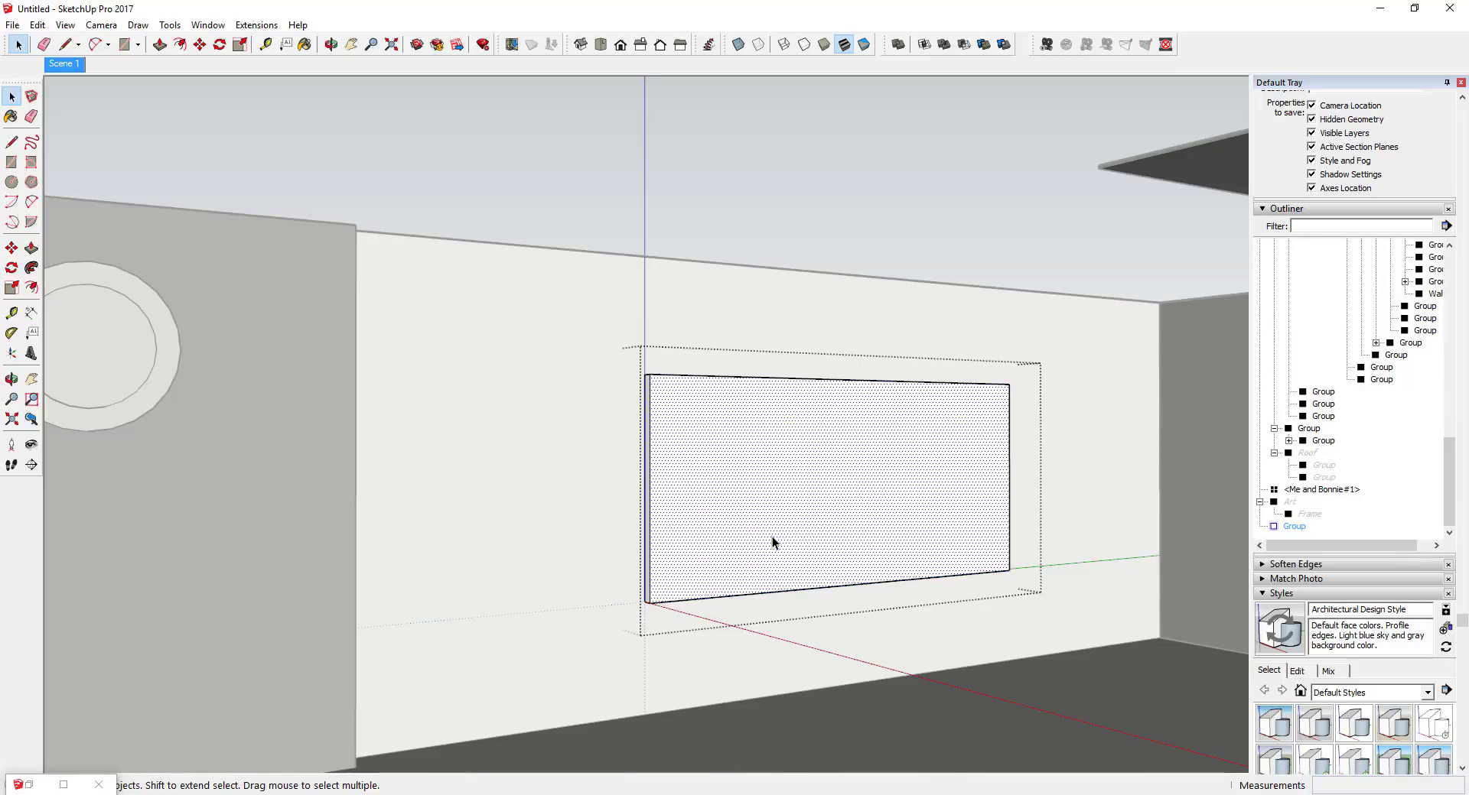
pyautogui.click(12, 24)
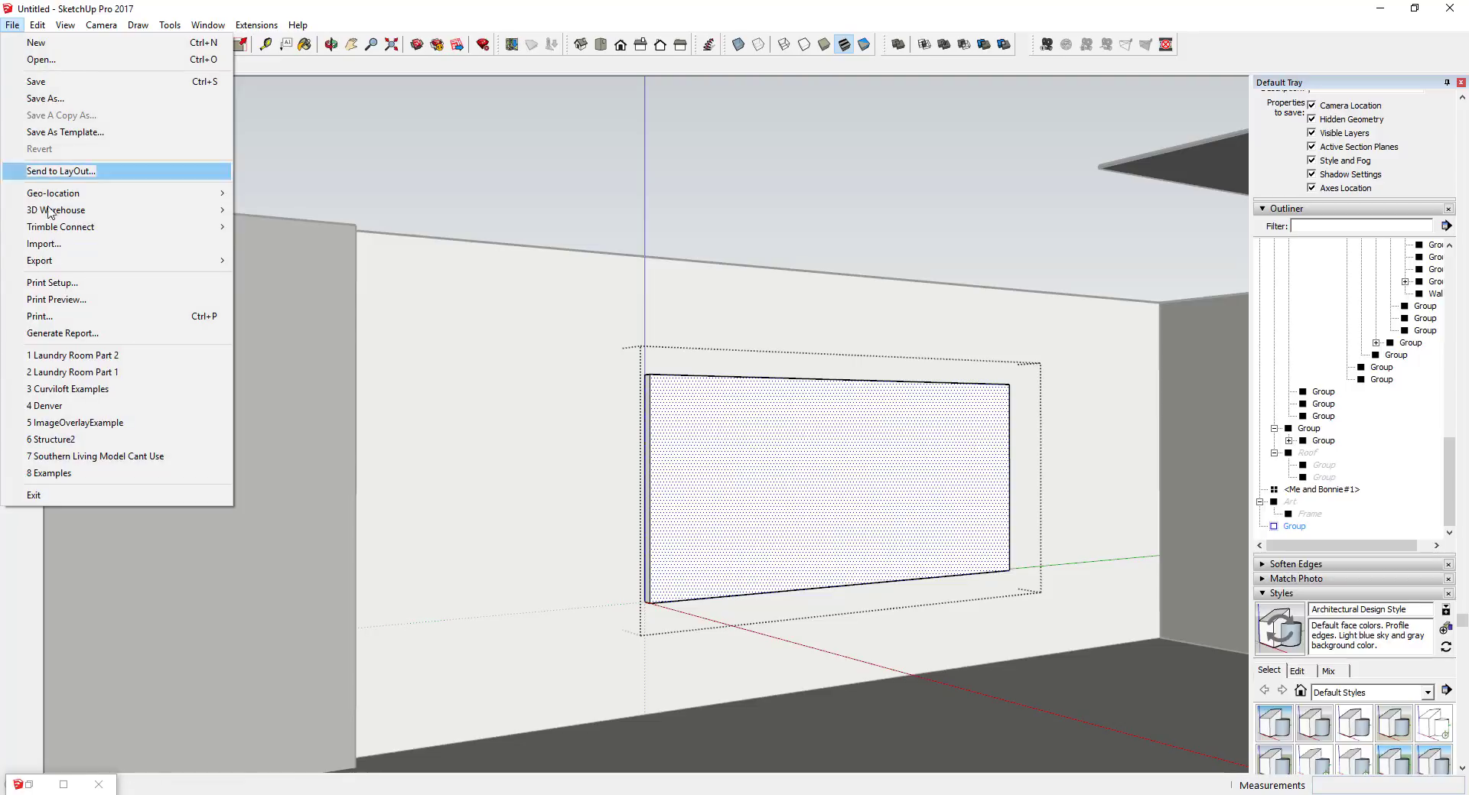
pyautogui.click(62, 244)
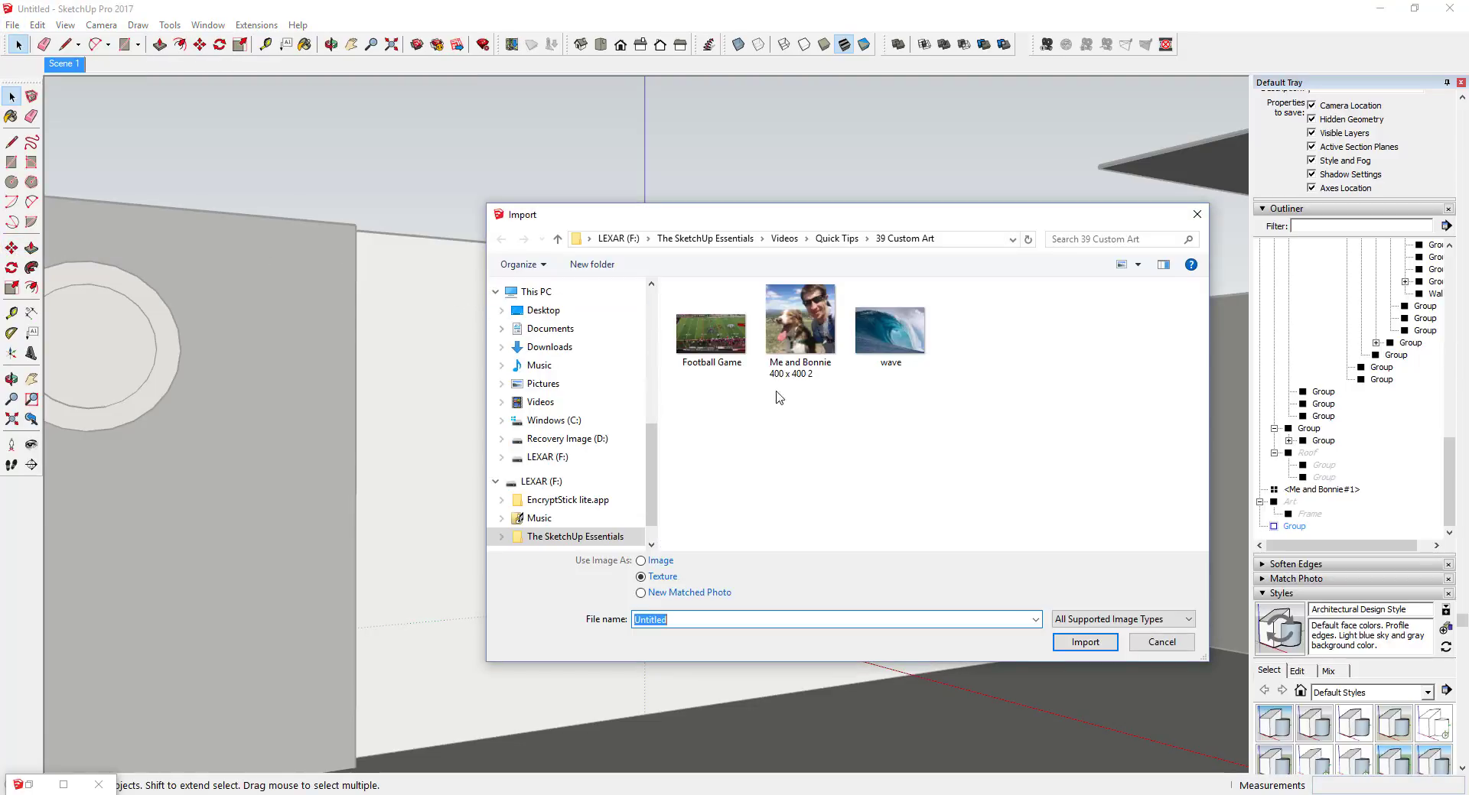
pyautogui.click(890, 341)
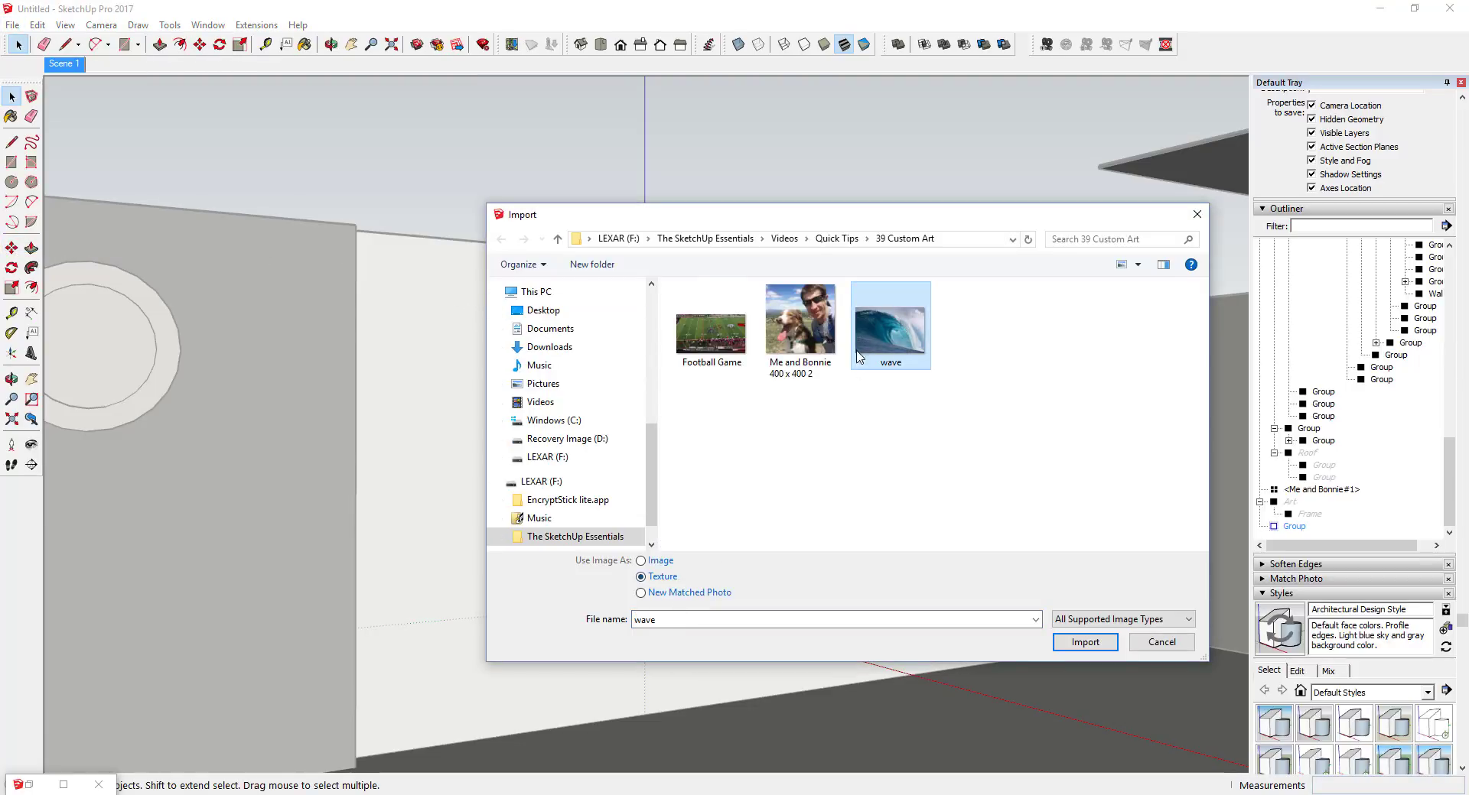
pyautogui.click(667, 578)
pyautogui.click(1084, 643)
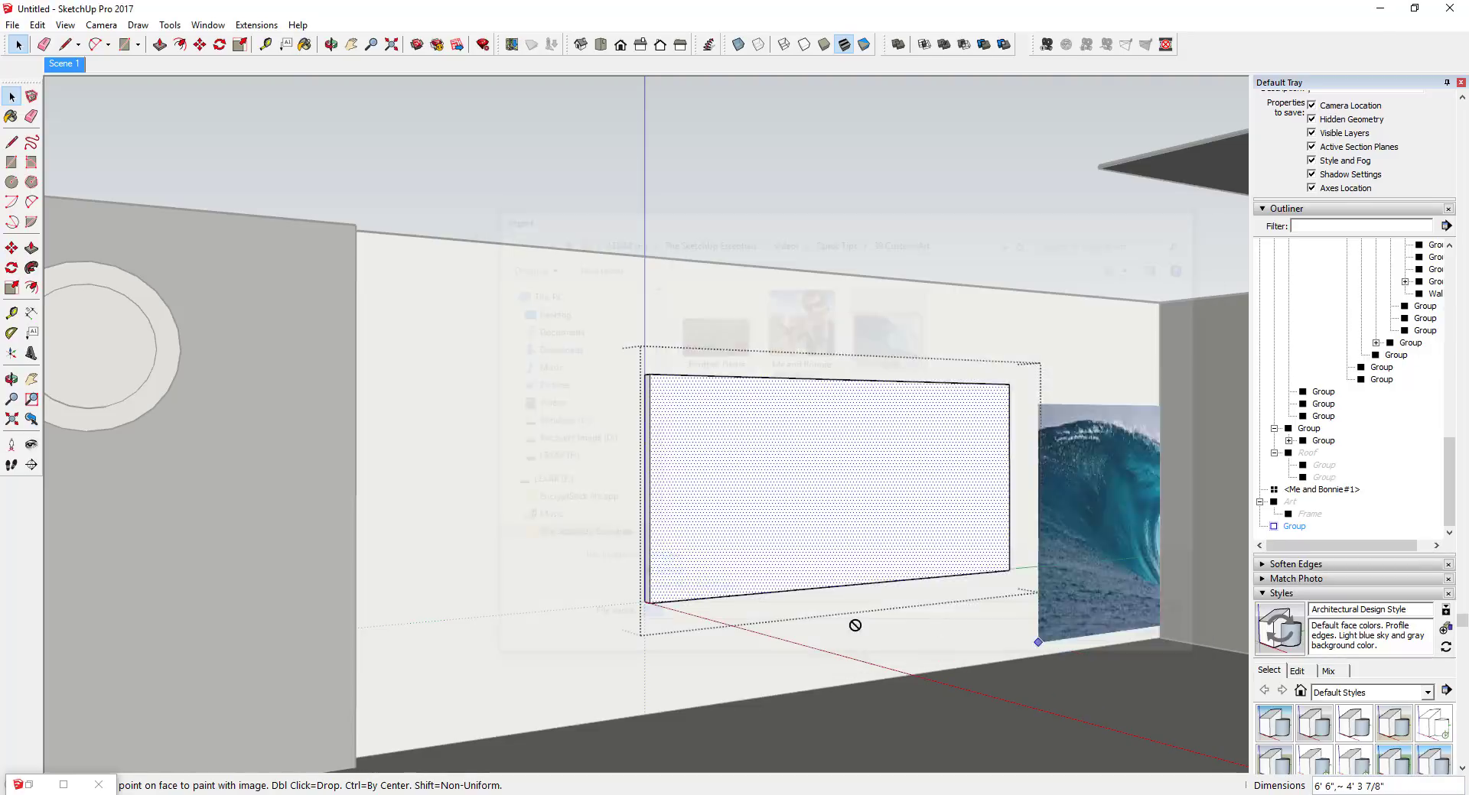
pyautogui.click(649, 602)
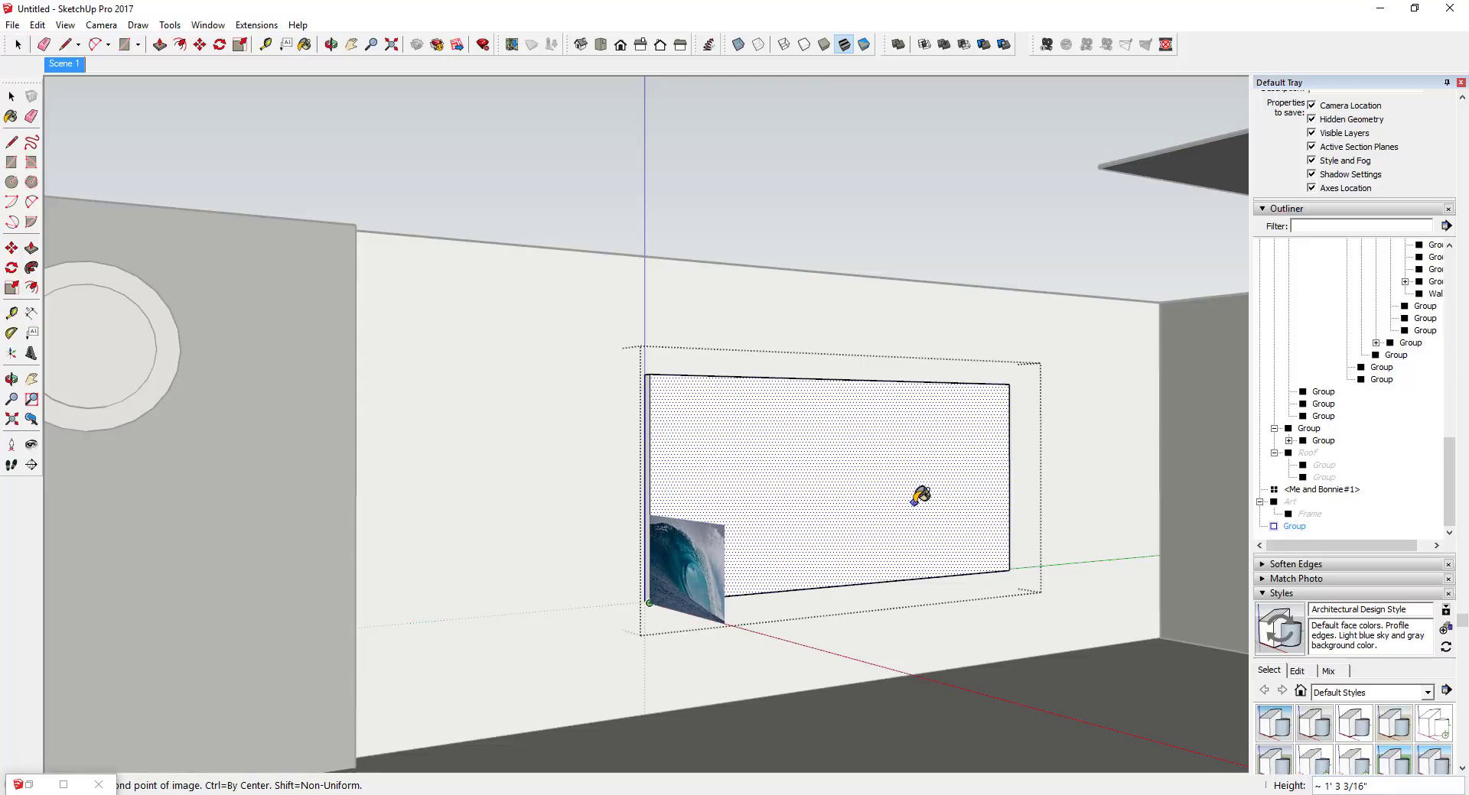
pyautogui.press('Escape')
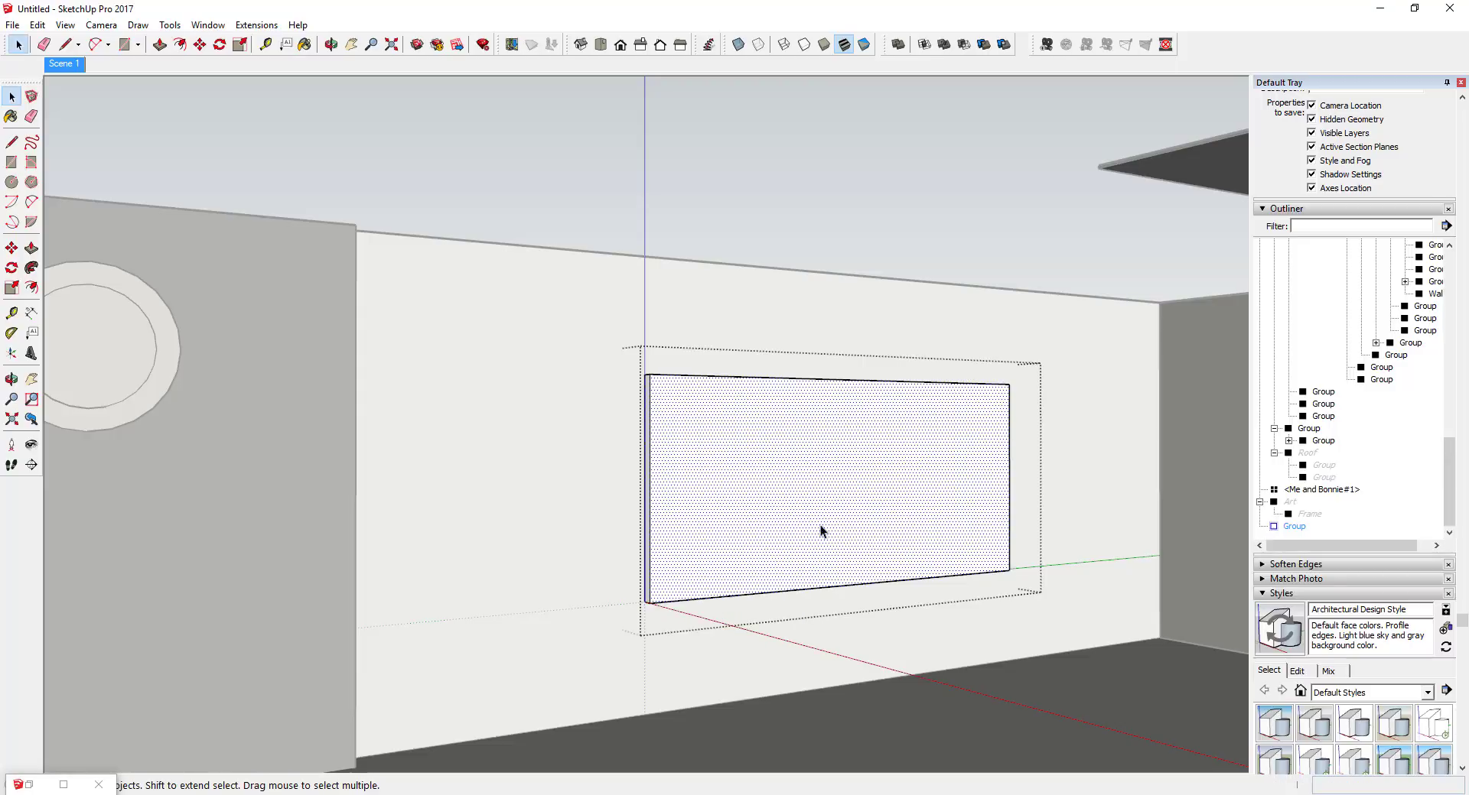
# Import the wave image as a texture onto the panel's front face, from its lower-left corner out to its right edge
pyautogui.click(12, 24)
pyautogui.click(66, 246)
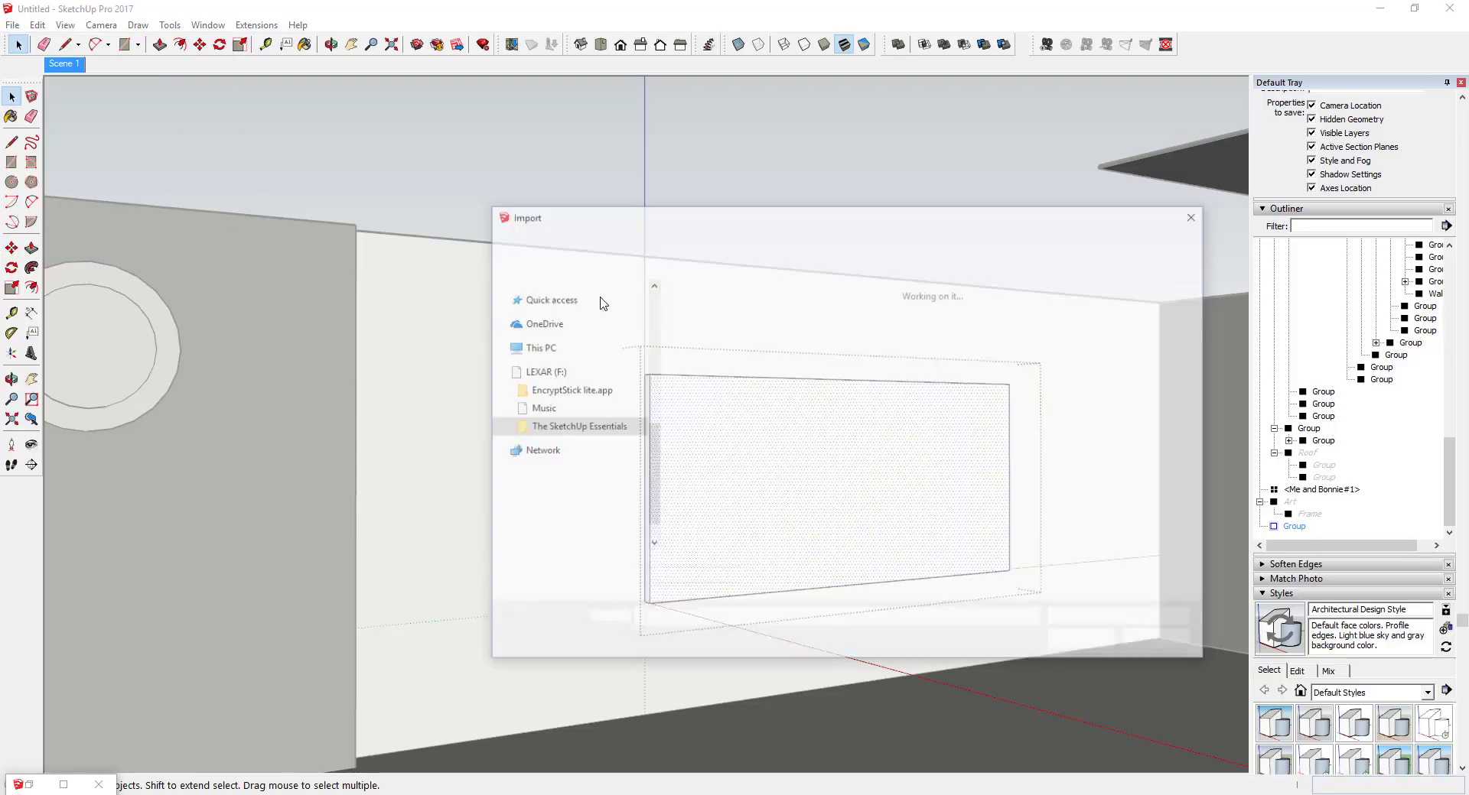
pyautogui.click(883, 331)
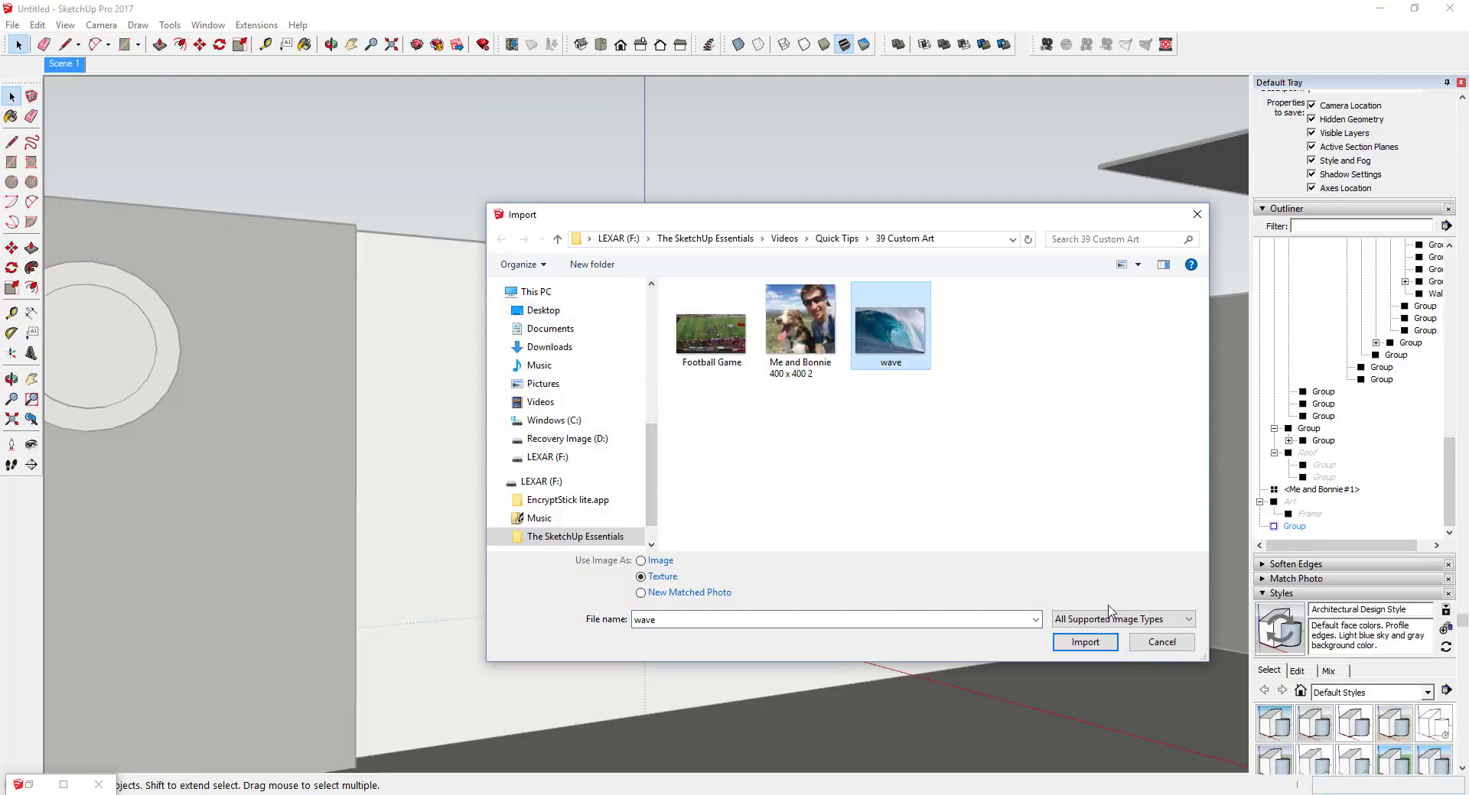
pyautogui.click(1084, 642)
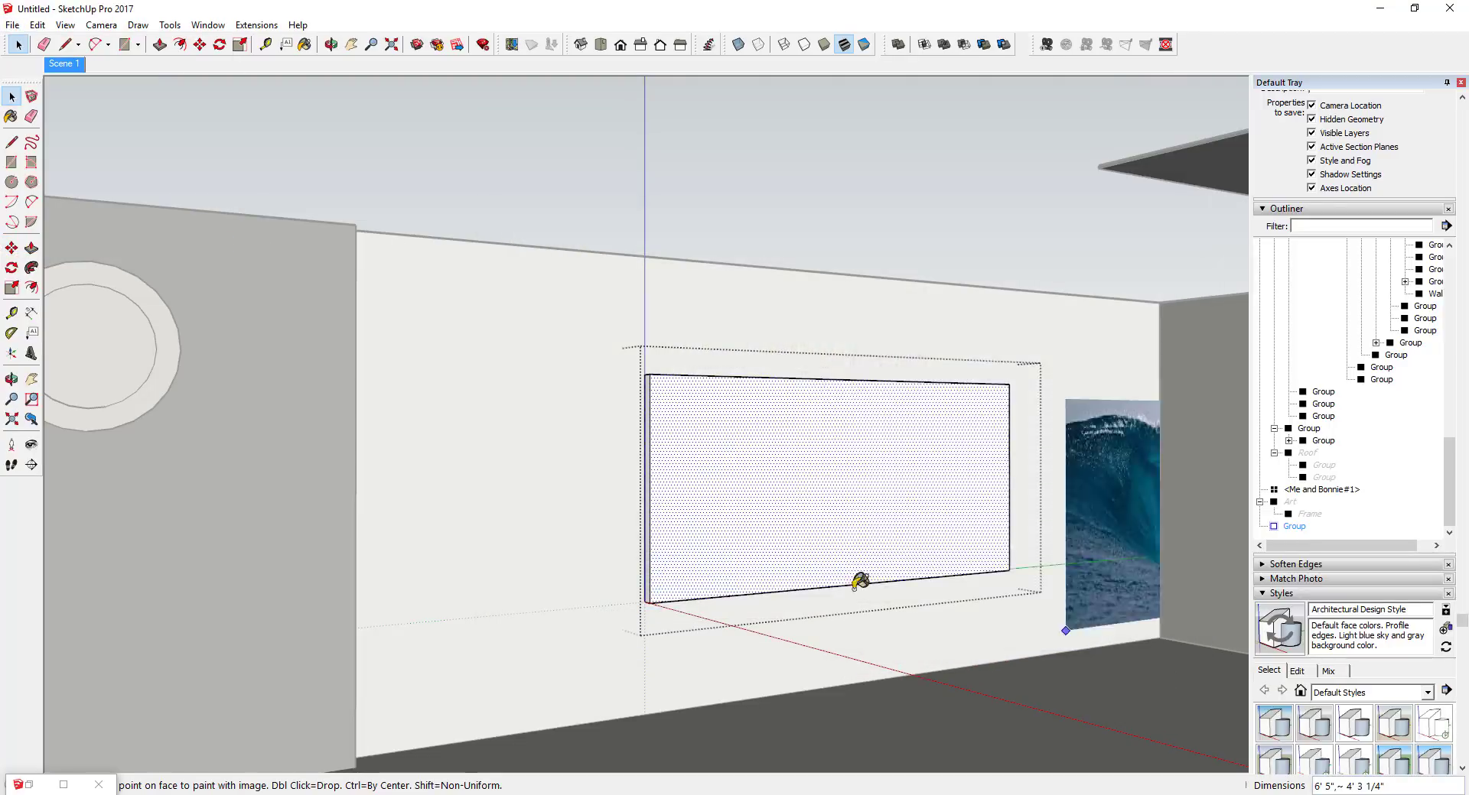
pyautogui.click(649, 603)
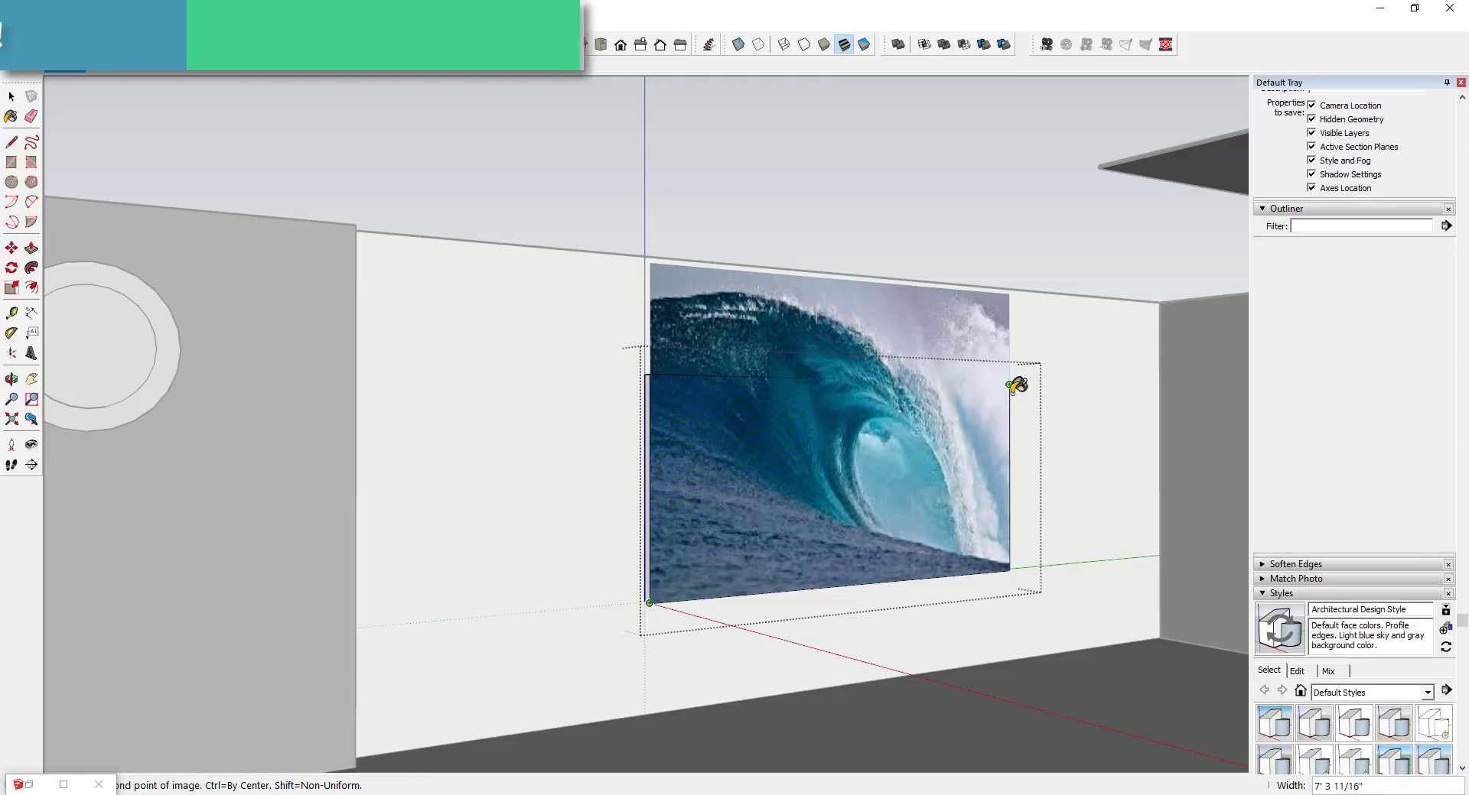
pyautogui.click(989, 451)
# Edit the wave texture's position, shifting the image down on the panel and moving the blue pin beside the yellow one
pyautogui.moveTo(989, 451); pyautogui.dragTo(835, 397, button='middle')
pyautogui.rightClick(835, 397)
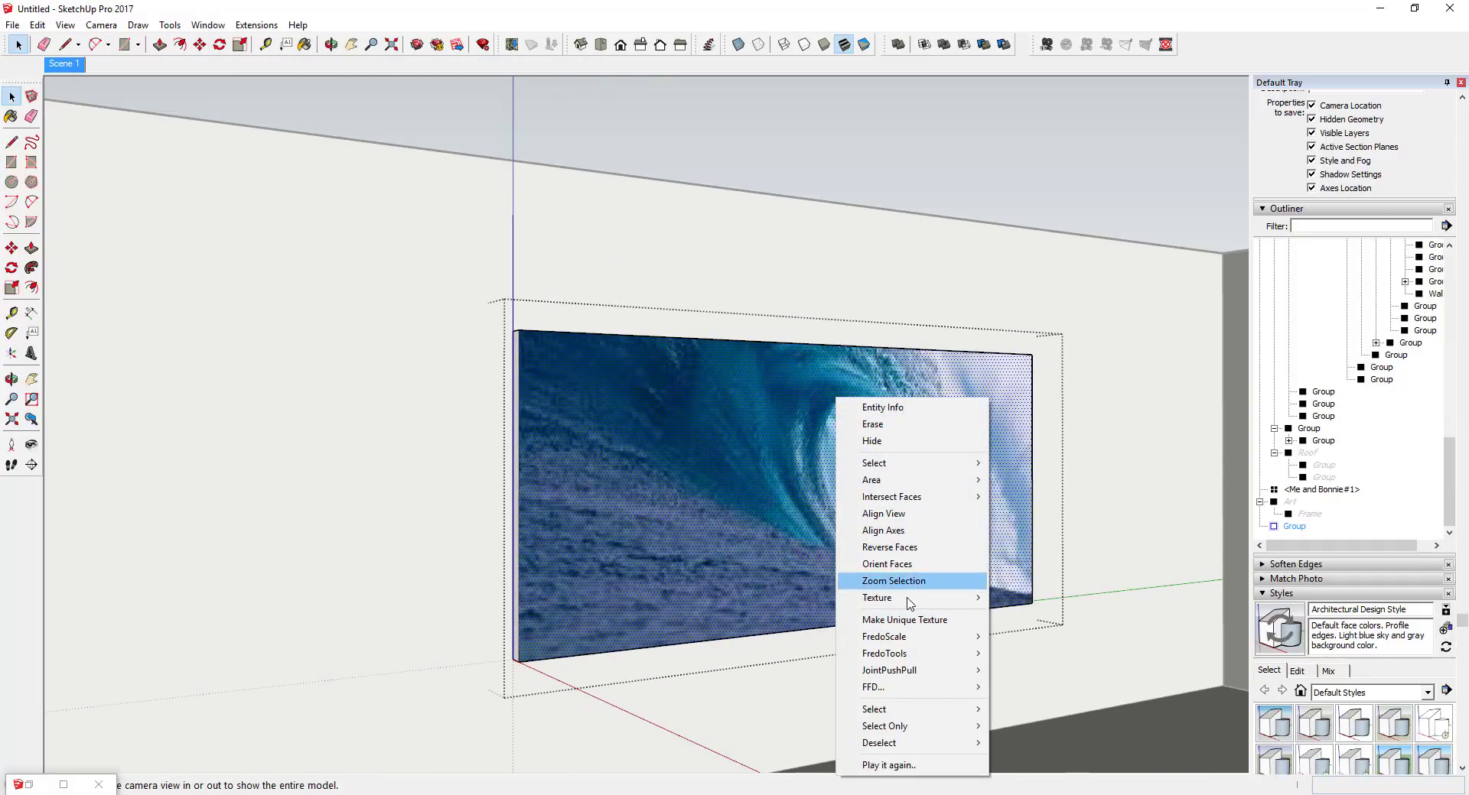
pyautogui.moveTo(908, 601)
pyautogui.click(1013, 599)
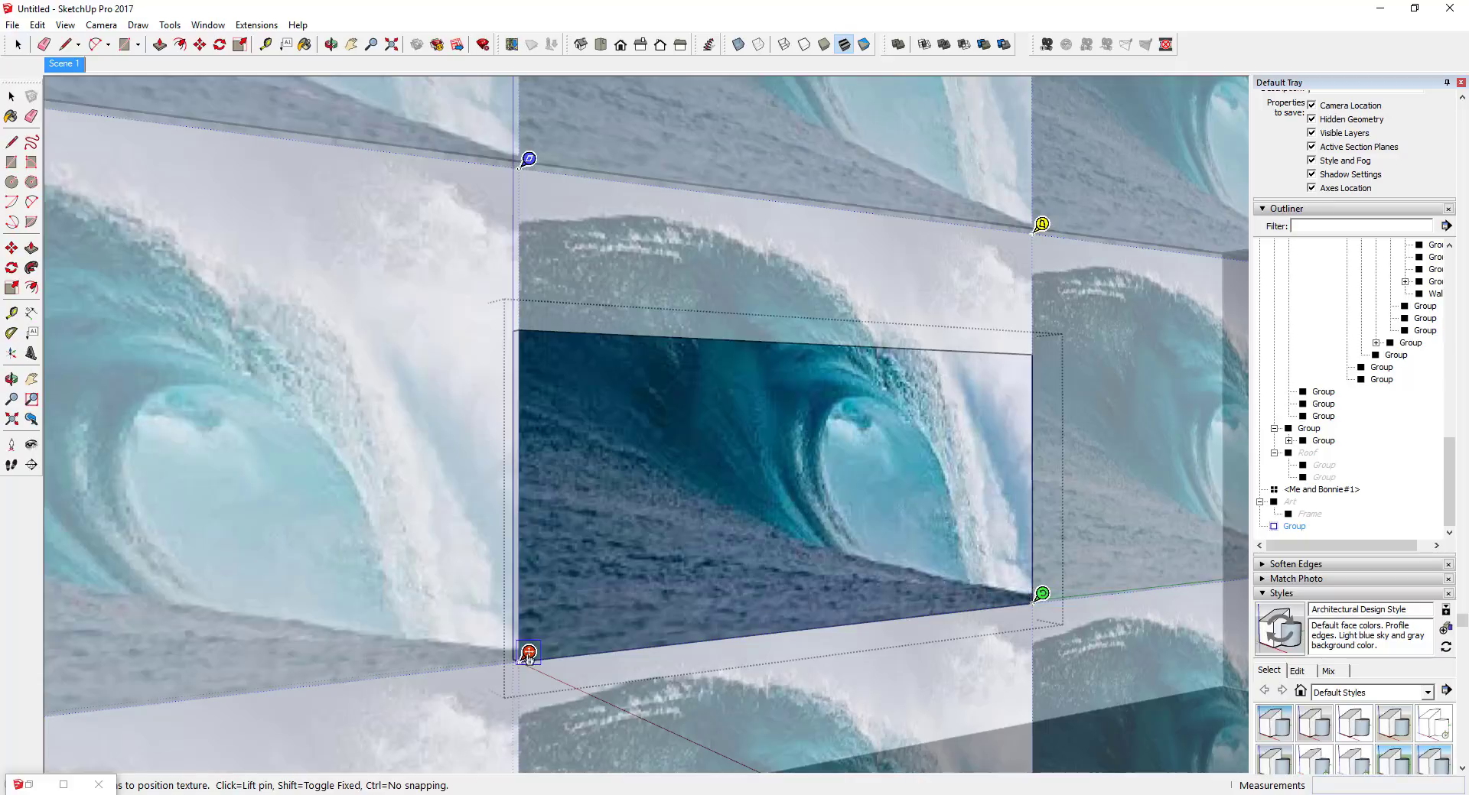
pyautogui.moveTo(528, 654); pyautogui.dragTo(531, 750)
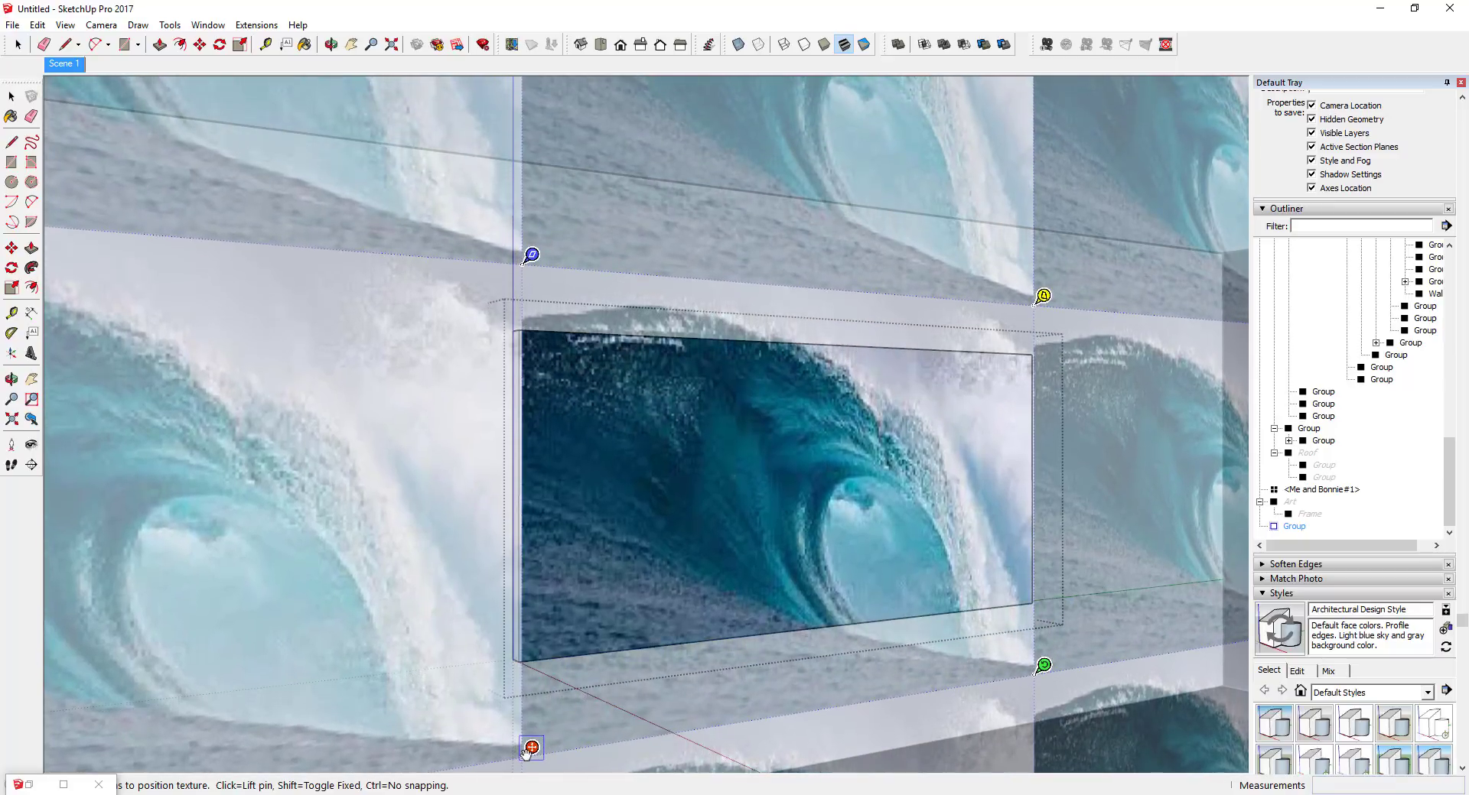
pyautogui.click(525, 266)
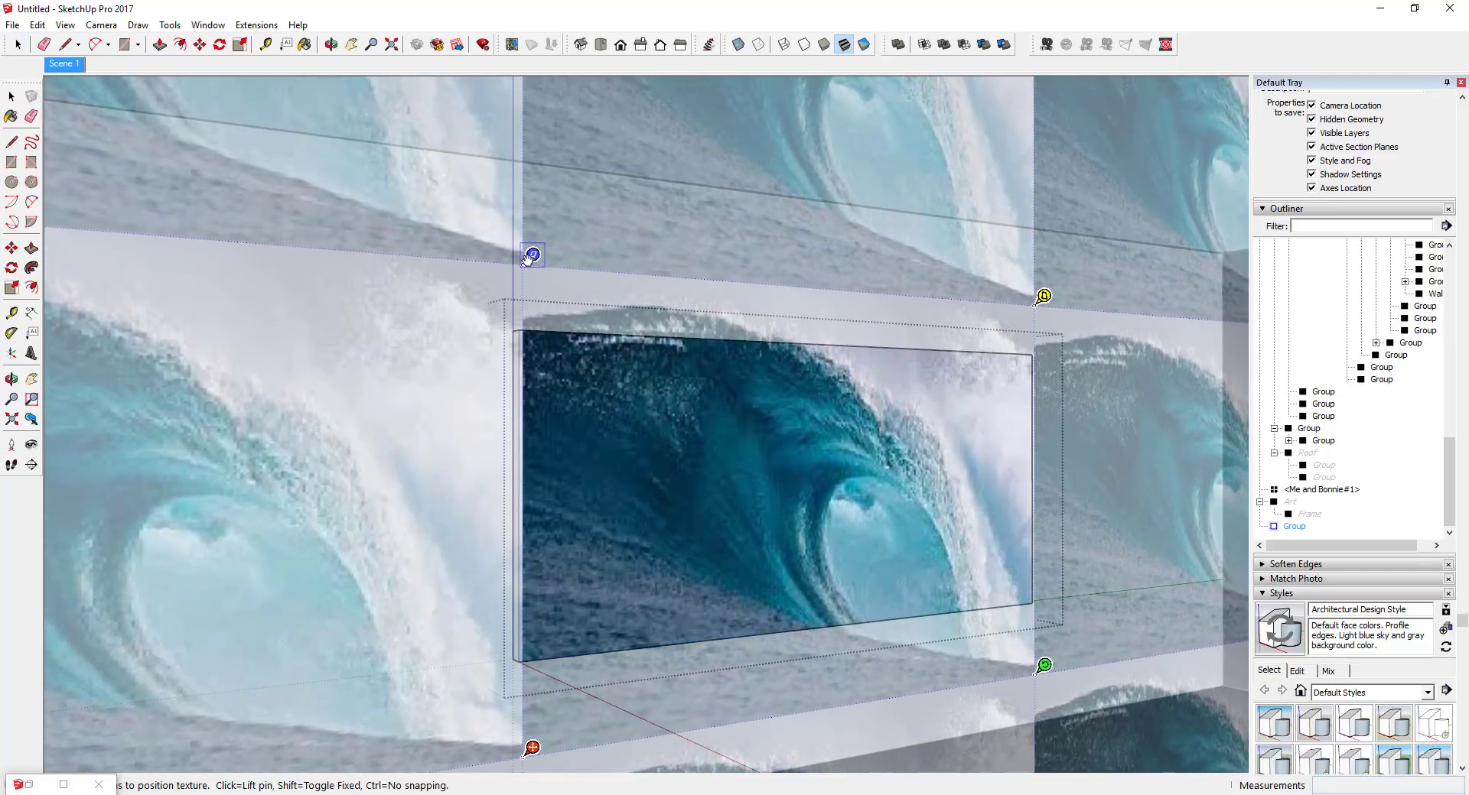
pyautogui.click(1057, 311)
# Nudge the texture back up so the wave's crest sits just below the panel's upper edge, and accept the position
pyautogui.scroll(-4, 918, 536)
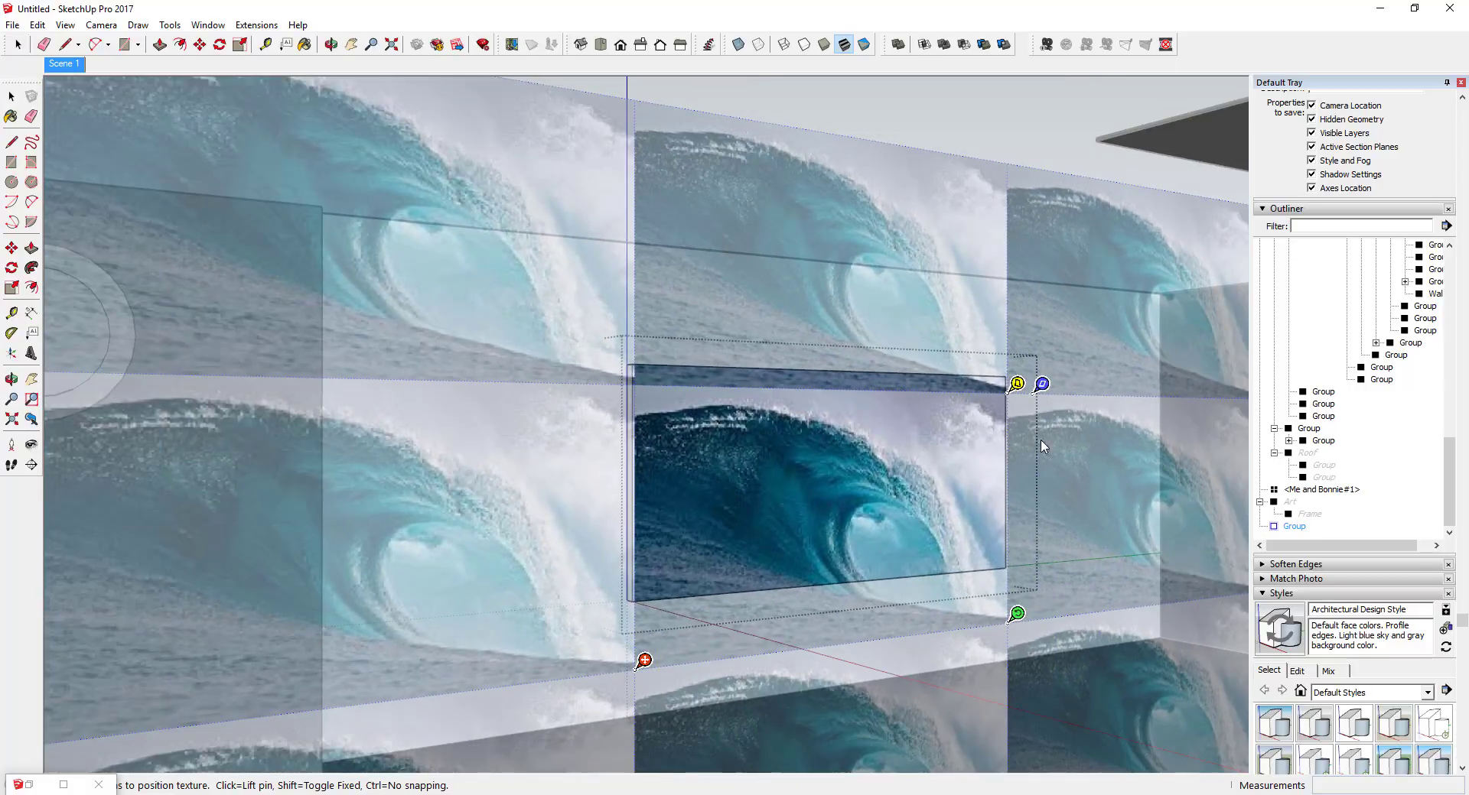
pyautogui.moveTo(1007, 629)
pyautogui.mouseDown()
pyautogui.moveTo(952, 631)
pyautogui.moveTo(1006, 621)
pyautogui.mouseUp()
pyautogui.moveTo(645, 660)
pyautogui.mouseDown()
pyautogui.moveTo(645, 624)
pyautogui.moveTo(633, 642)
pyautogui.mouseUp()
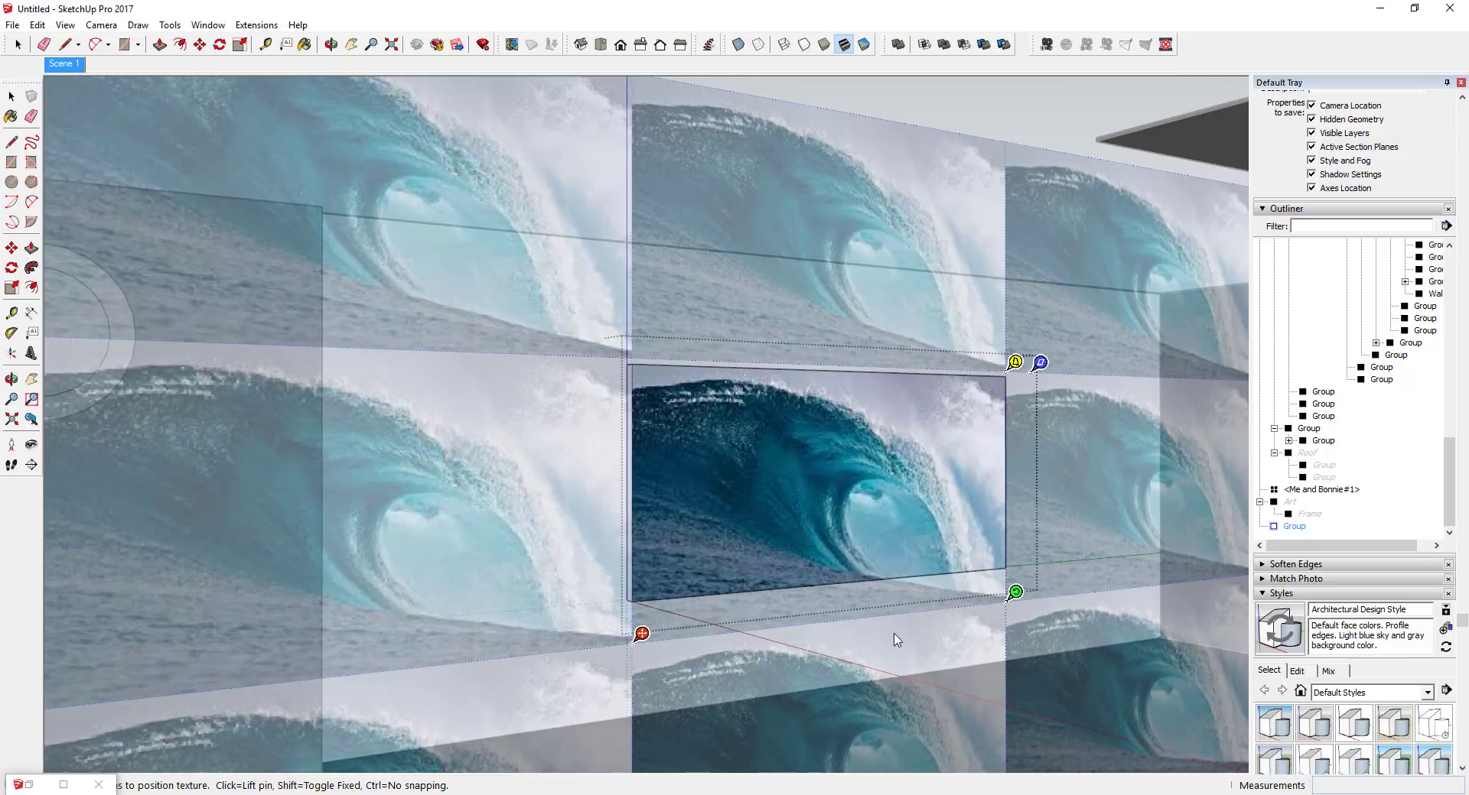
pyautogui.rightClick(932, 514)
pyautogui.click(930, 508)
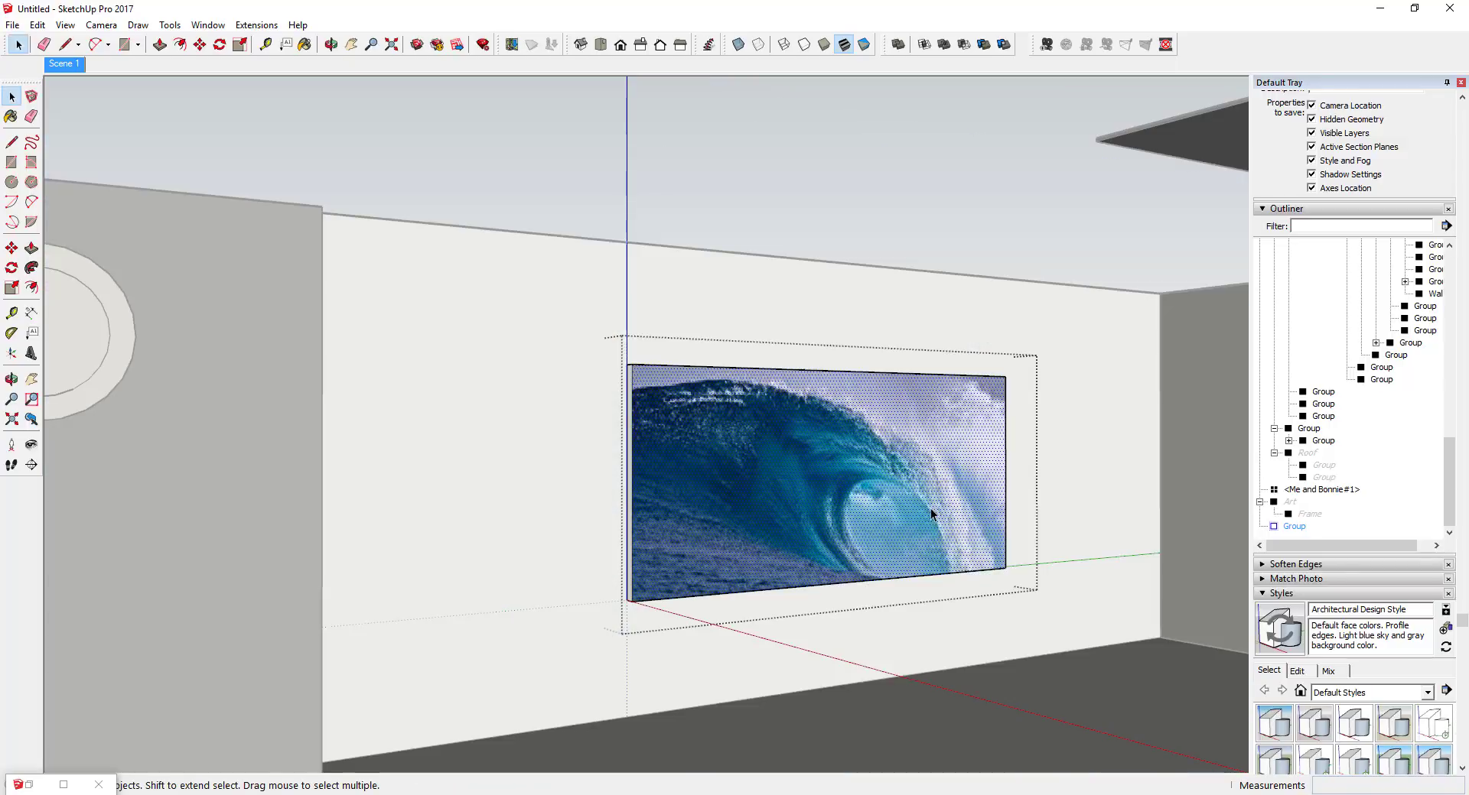
# Close the panel's group and view the wave art on the wall from across the room
pyautogui.scroll(-2, 1067, 451)
pyautogui.click(1067, 445)
pyautogui.click(1089, 448)
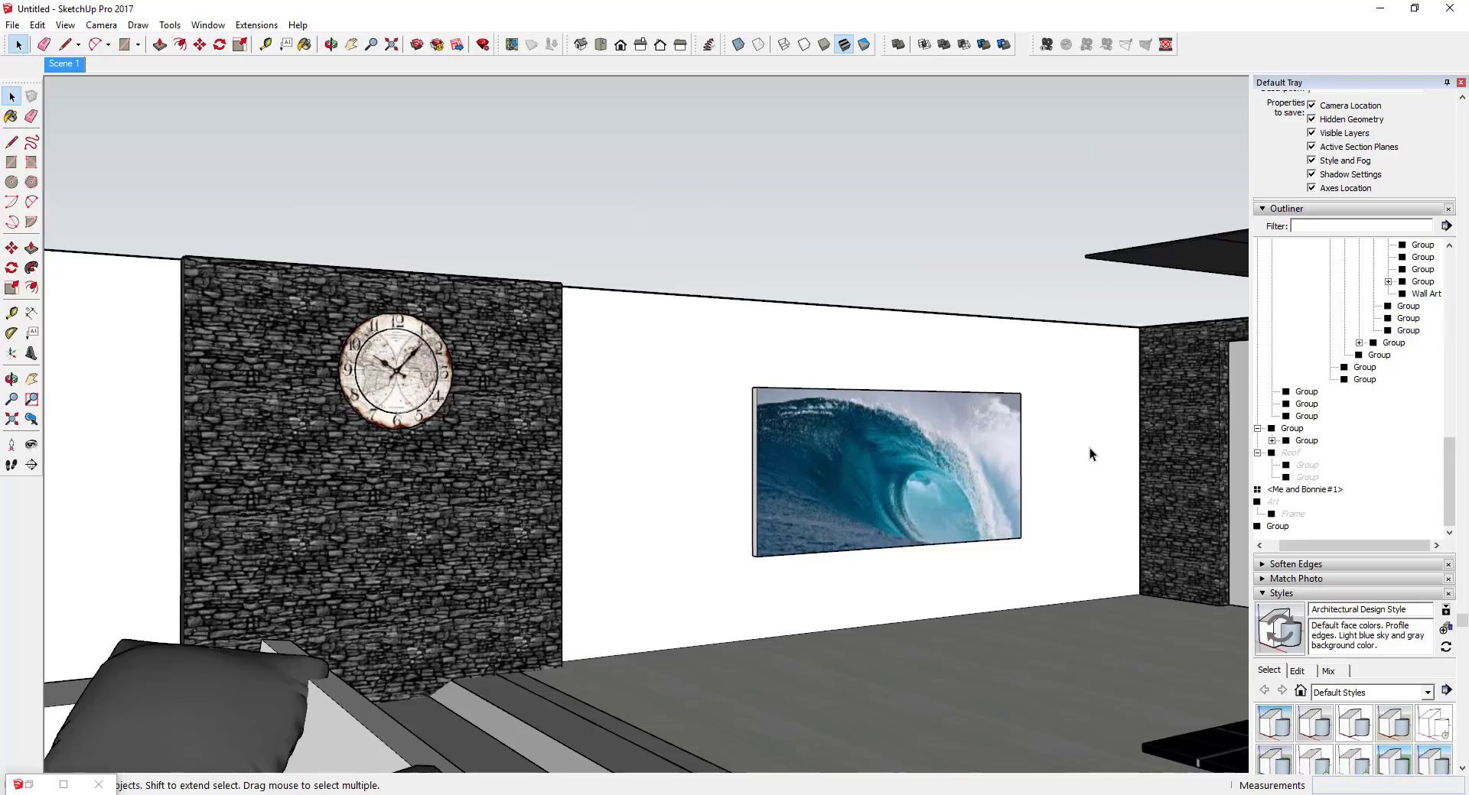
pyautogui.hotkey('ctrl', 'a')
pyautogui.scroll(-3, 732, 468)
pyautogui.moveTo(803, 459); pyautogui.dragTo(839, 534, button='middle')
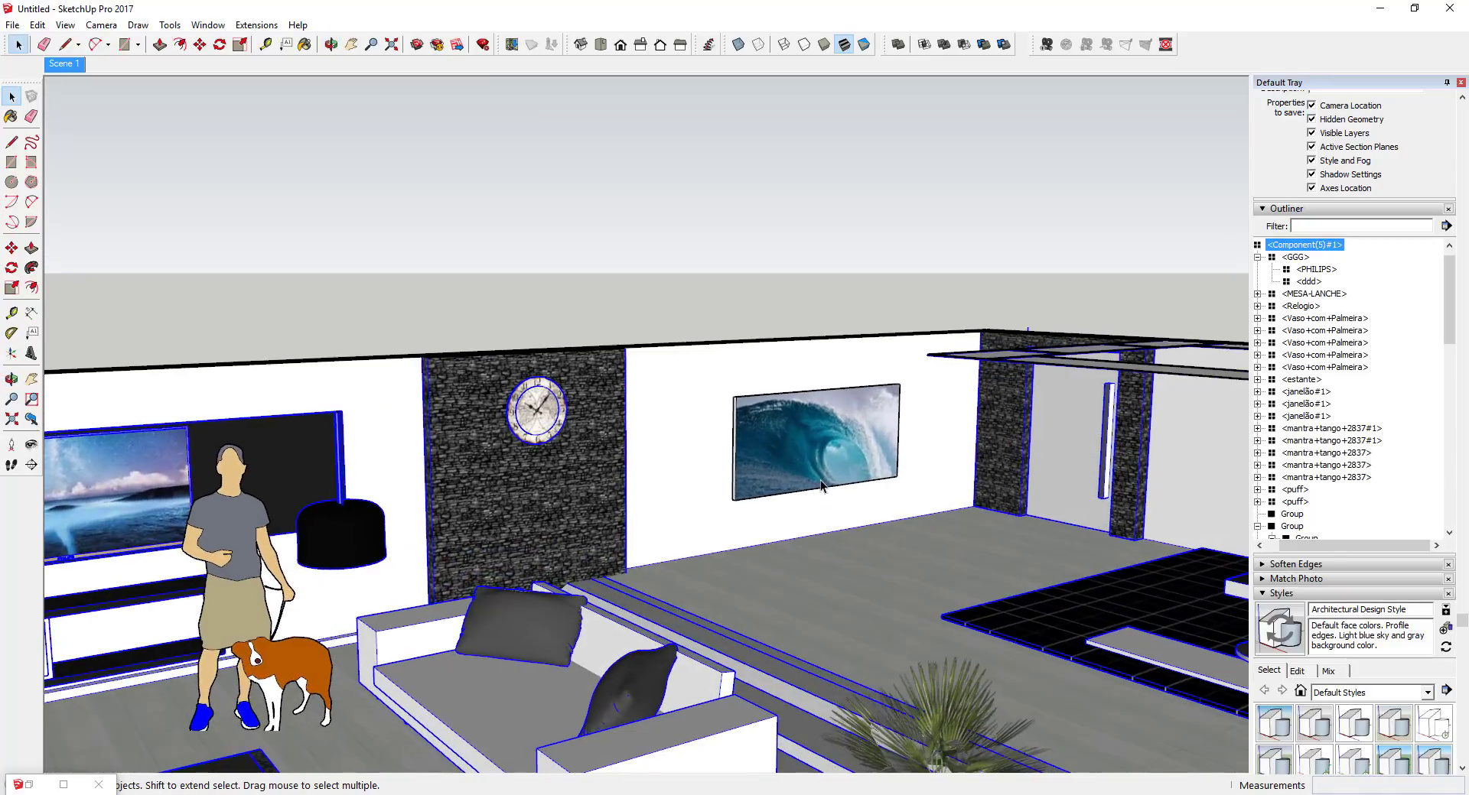
pyautogui.scroll(3, 879, 355)
pyautogui.moveTo(879, 354); pyautogui.dragTo(841, 384, button='middle')
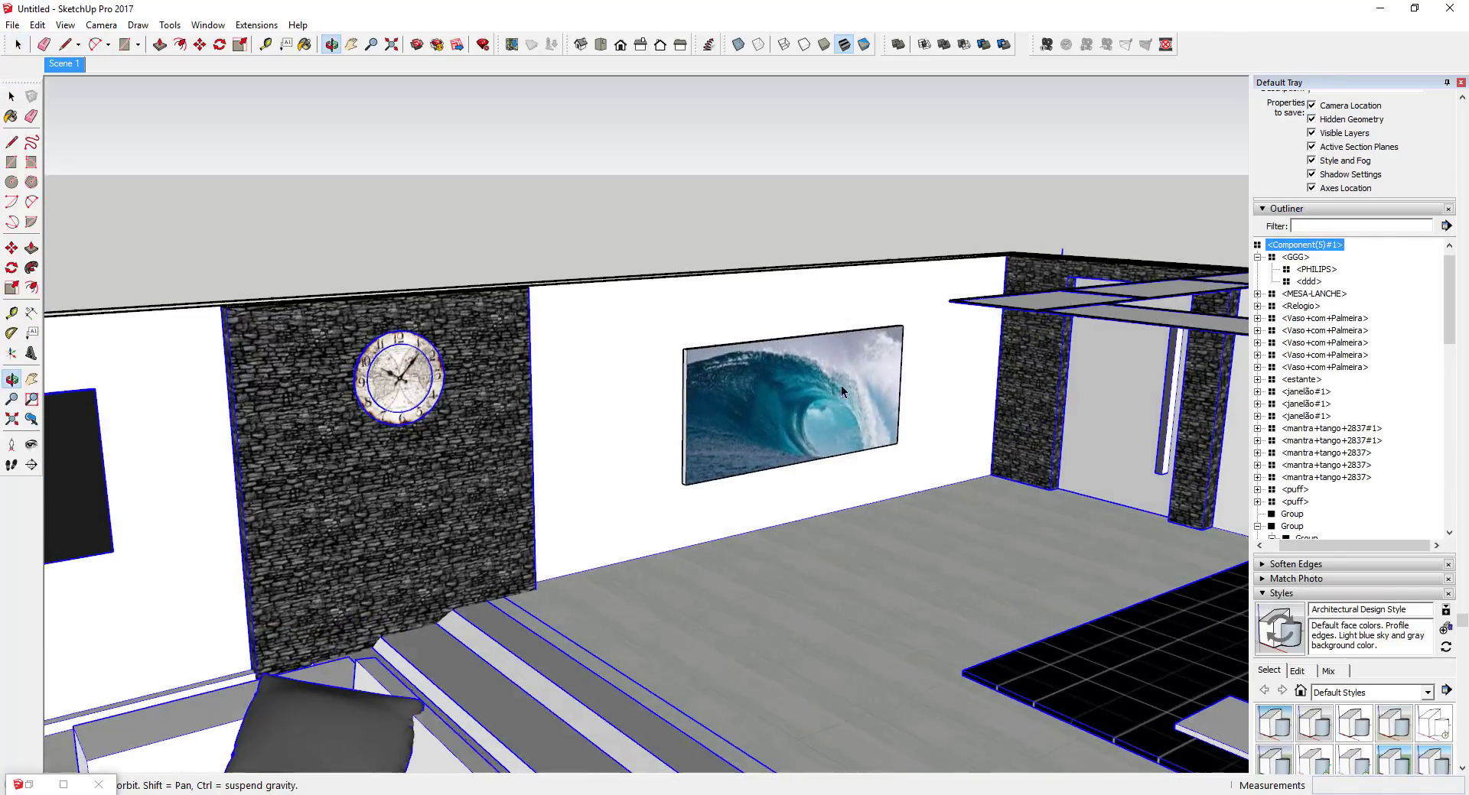
# Rename the wave panel's group as Wave Art
pyautogui.click(842, 383)
pyautogui.rightClick(1269, 528)
pyautogui.click(1304, 514)
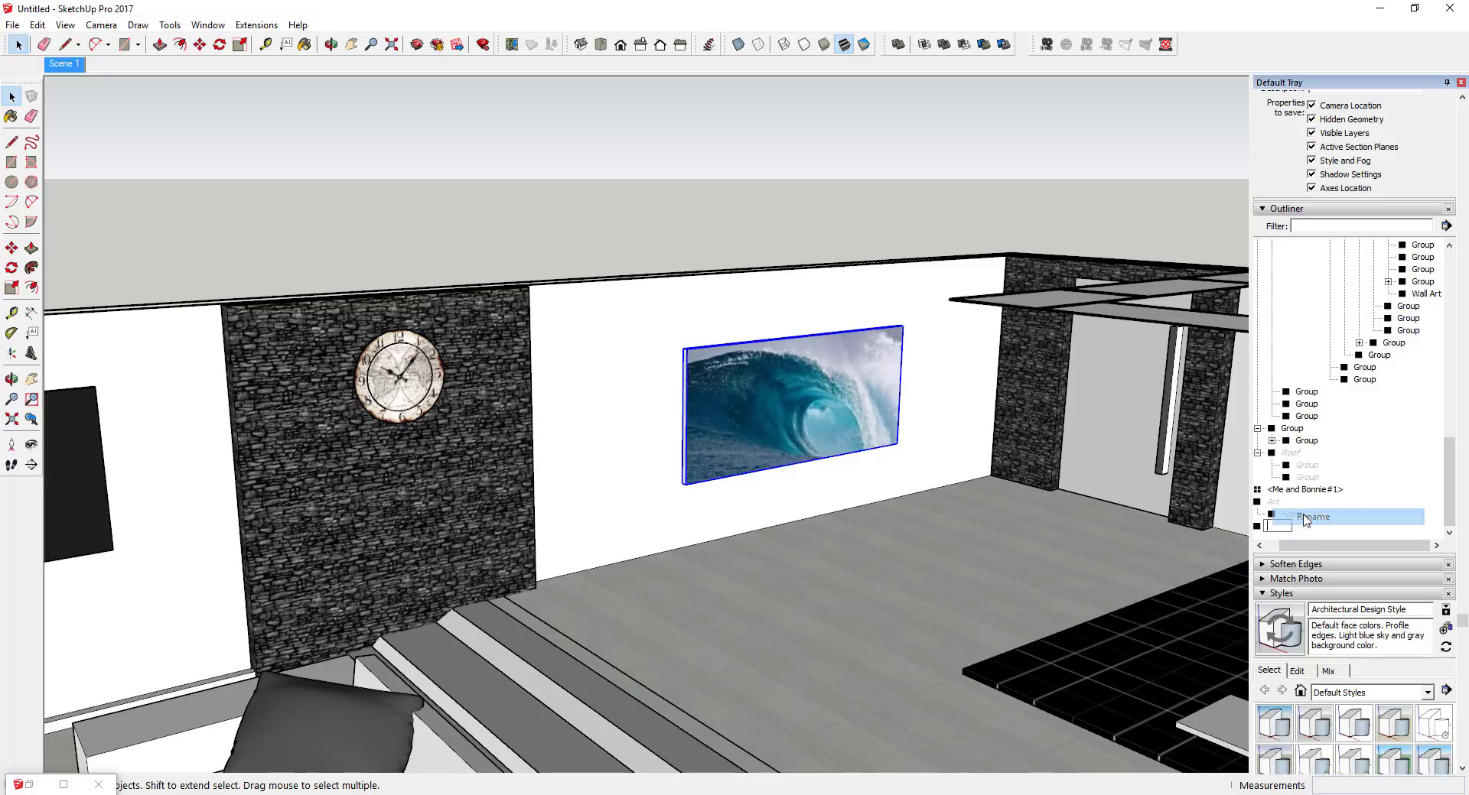
pyautogui.write('Wave Art')
pyautogui.press('Return')
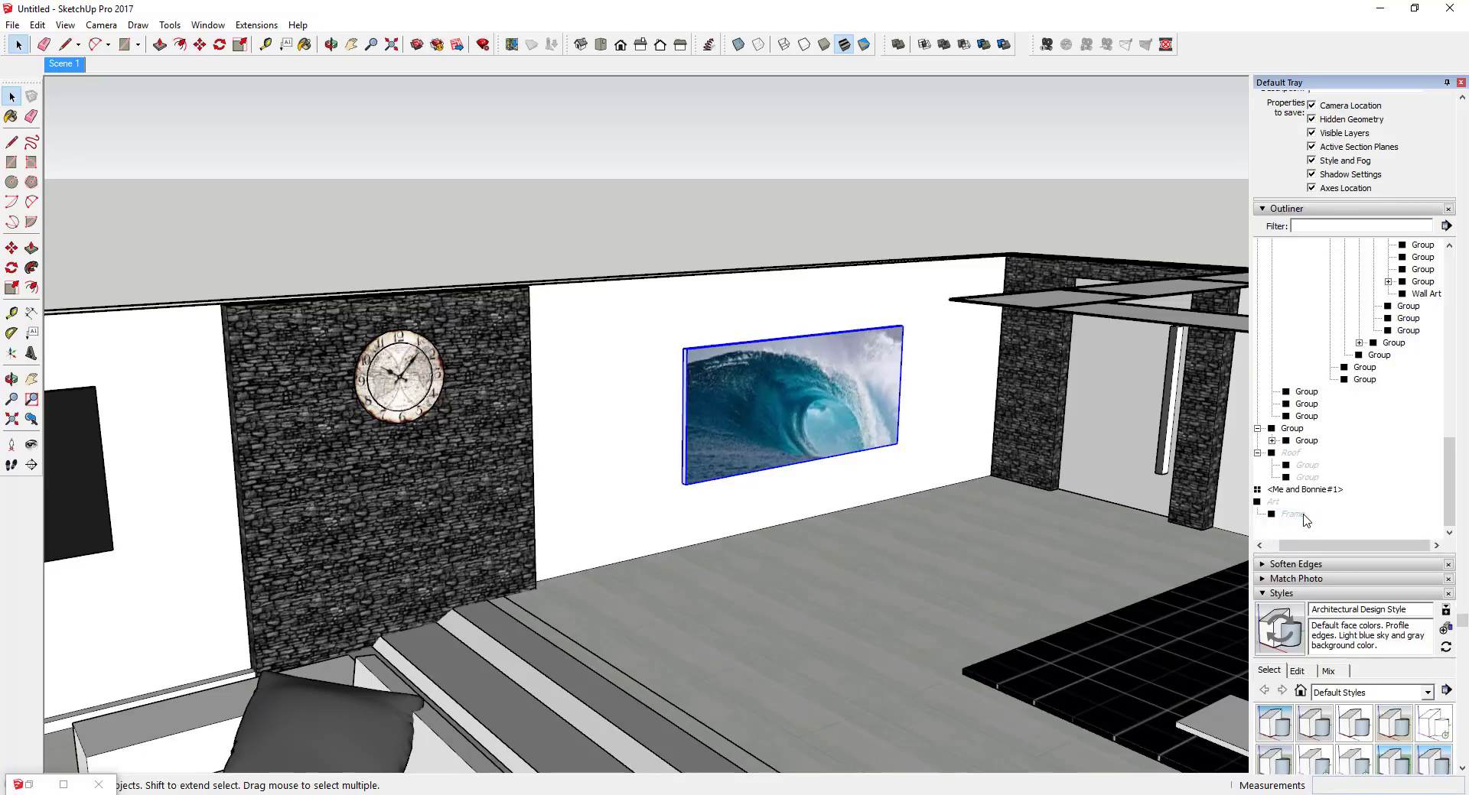
# Rename the hidden framed-photo group as Me and Bonnie Art
pyautogui.rightClick(1293, 504)
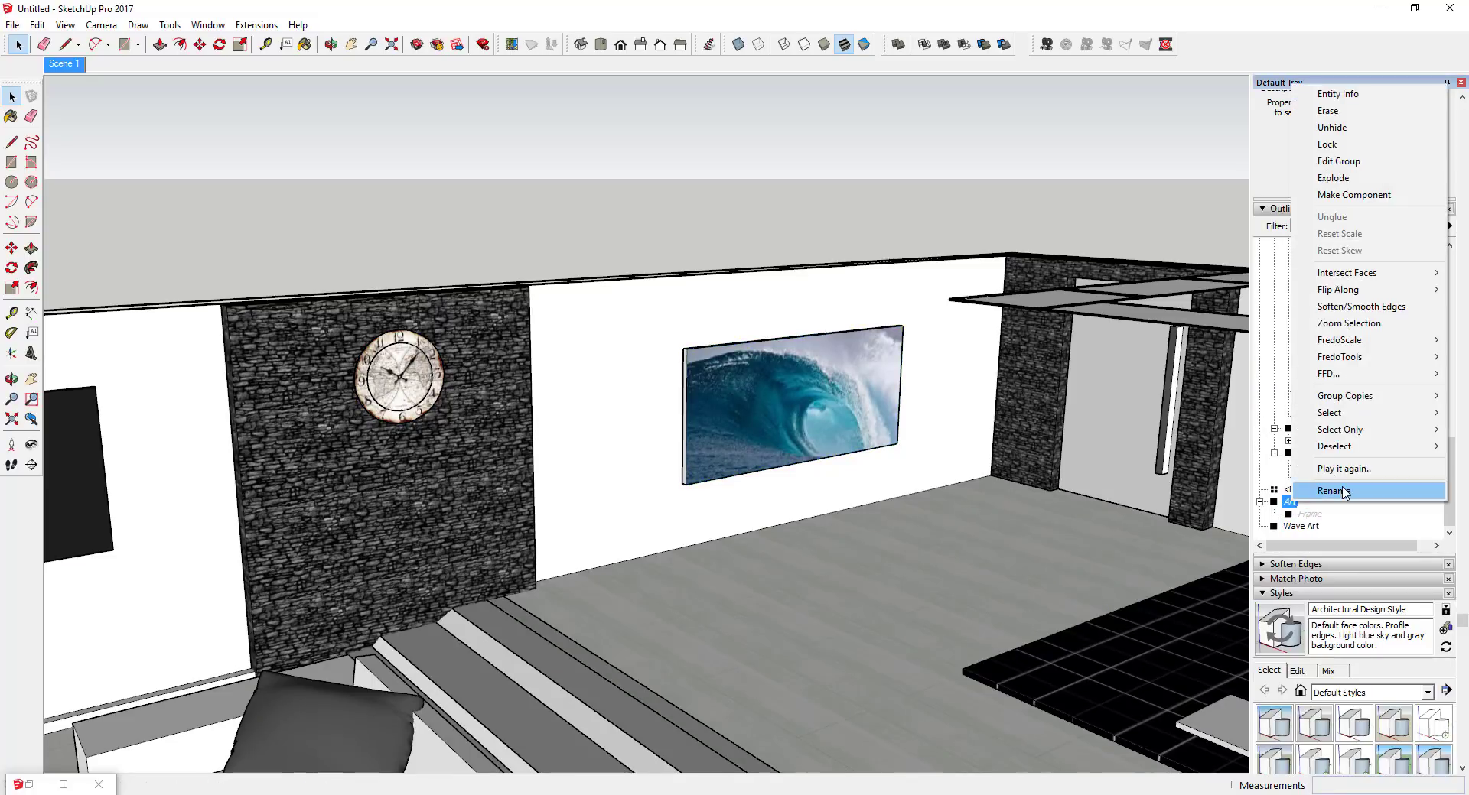
pyautogui.click(1345, 491)
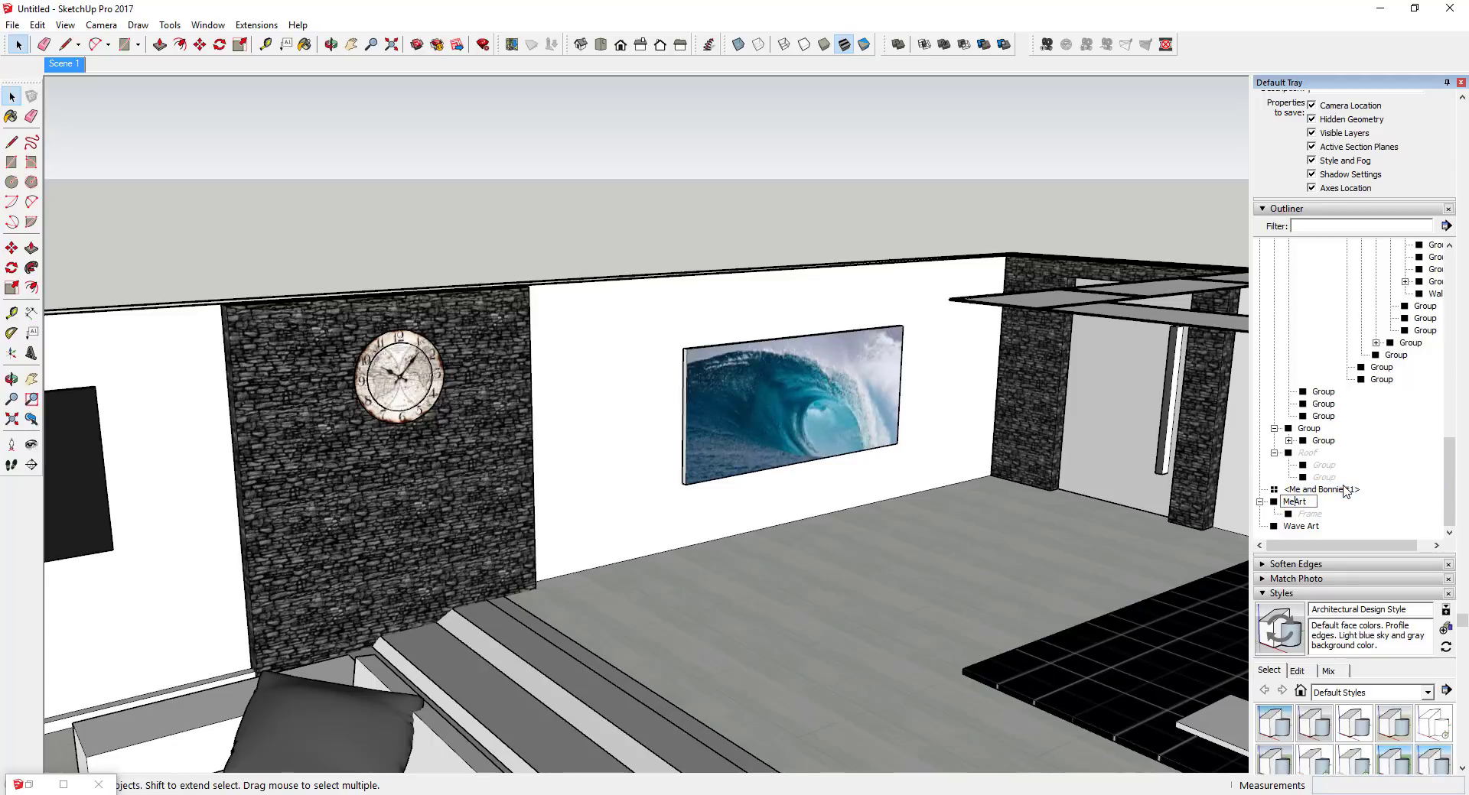
pyautogui.press('Return')
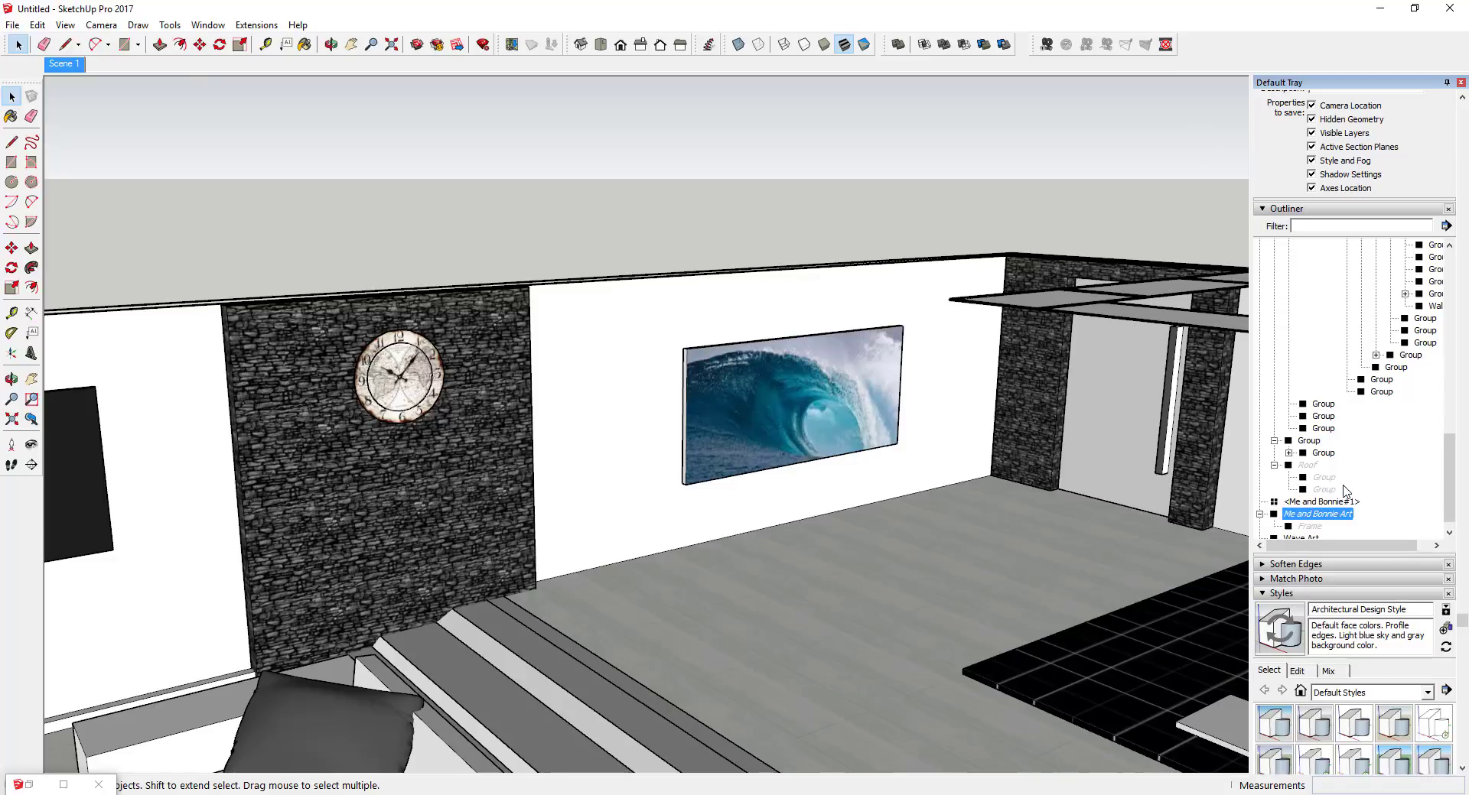
# Hide the Wave Art group and unhide the Me and Bonnie Art group on the wall
pyautogui.scroll(-3, 1339, 484)
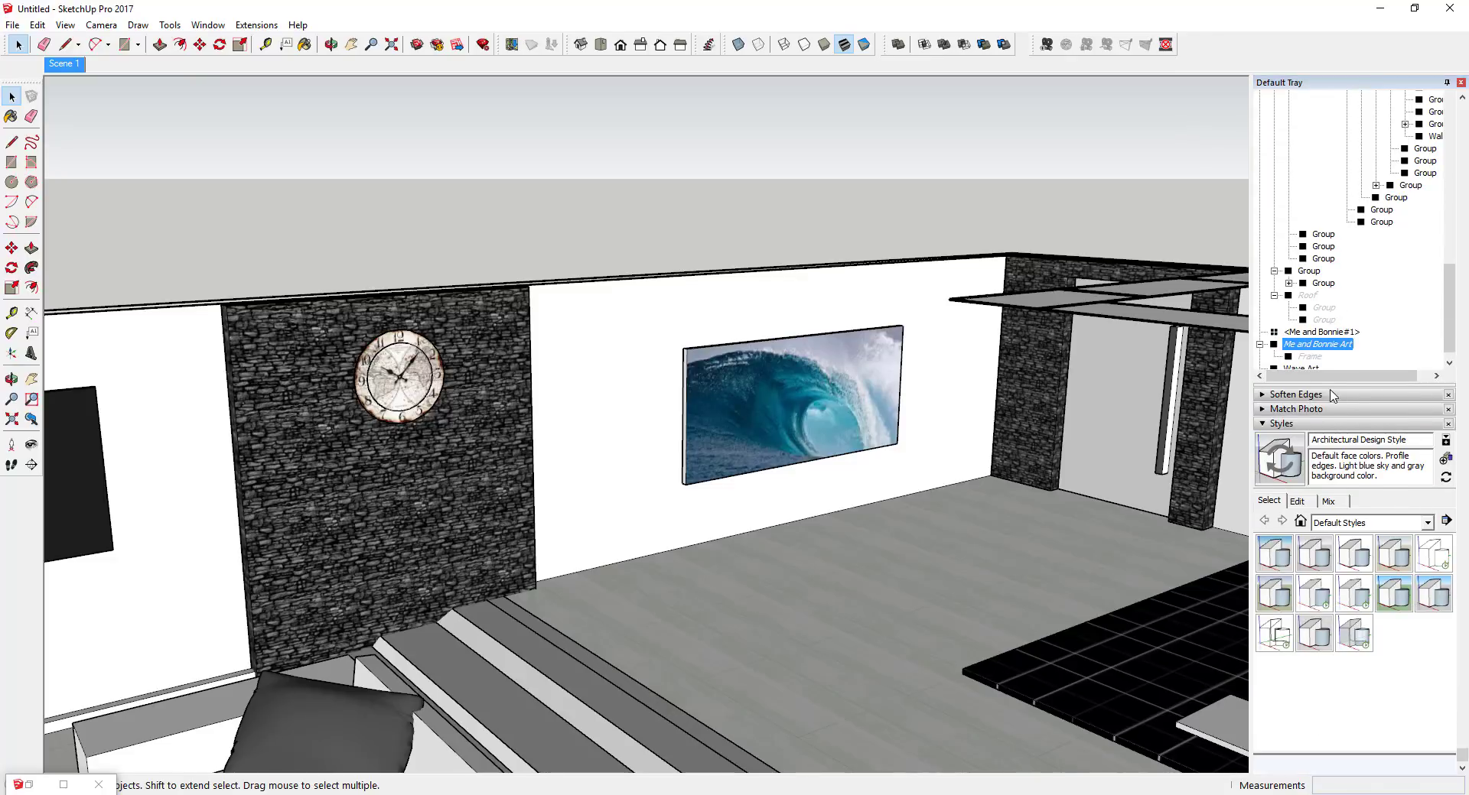
pyautogui.moveTo(851, 420); pyautogui.dragTo(855, 367, button='middle')
pyautogui.click(1321, 354)
pyautogui.rightClick(1295, 364)
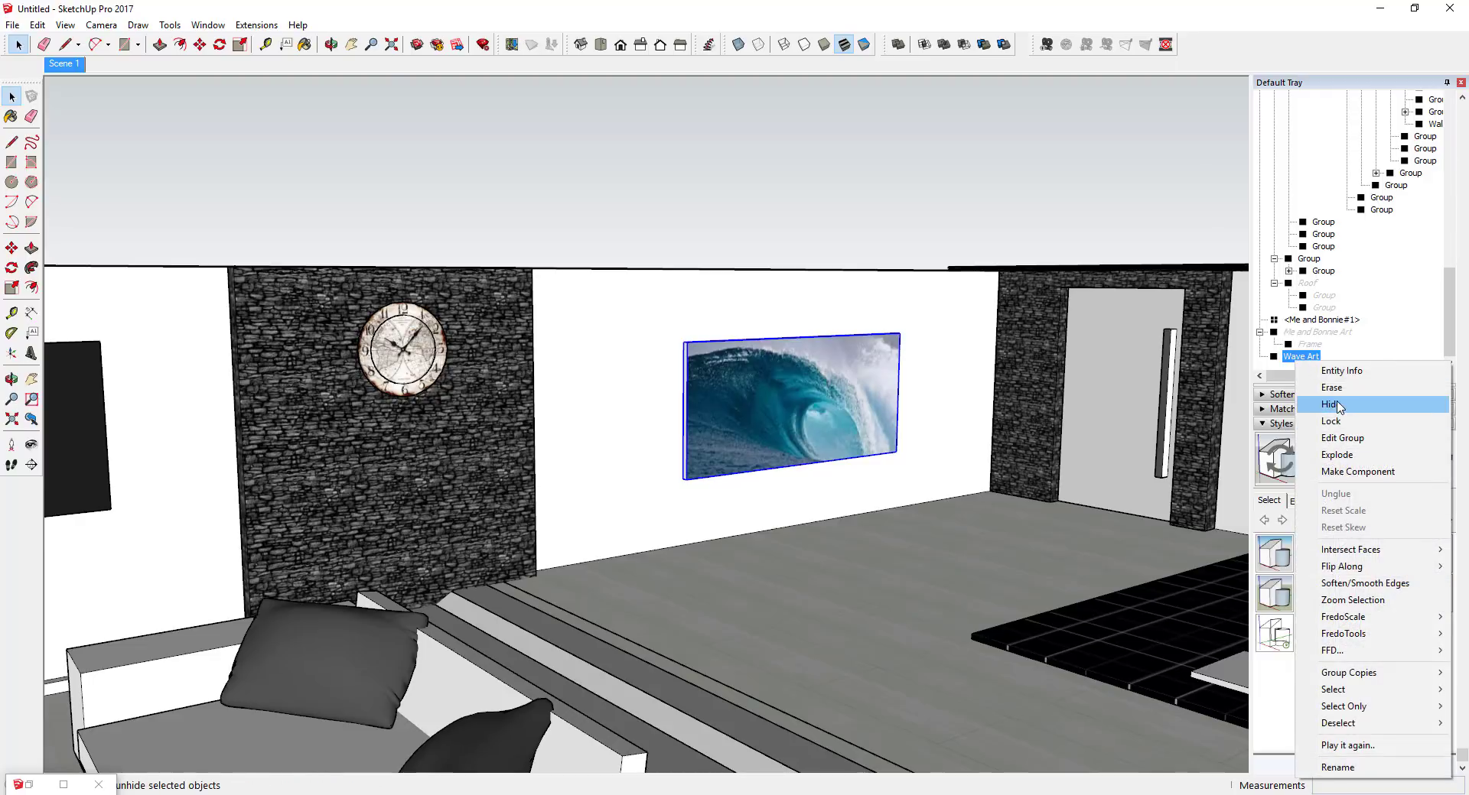
pyautogui.click(1312, 403)
pyautogui.rightClick(1295, 336)
pyautogui.click(1312, 376)
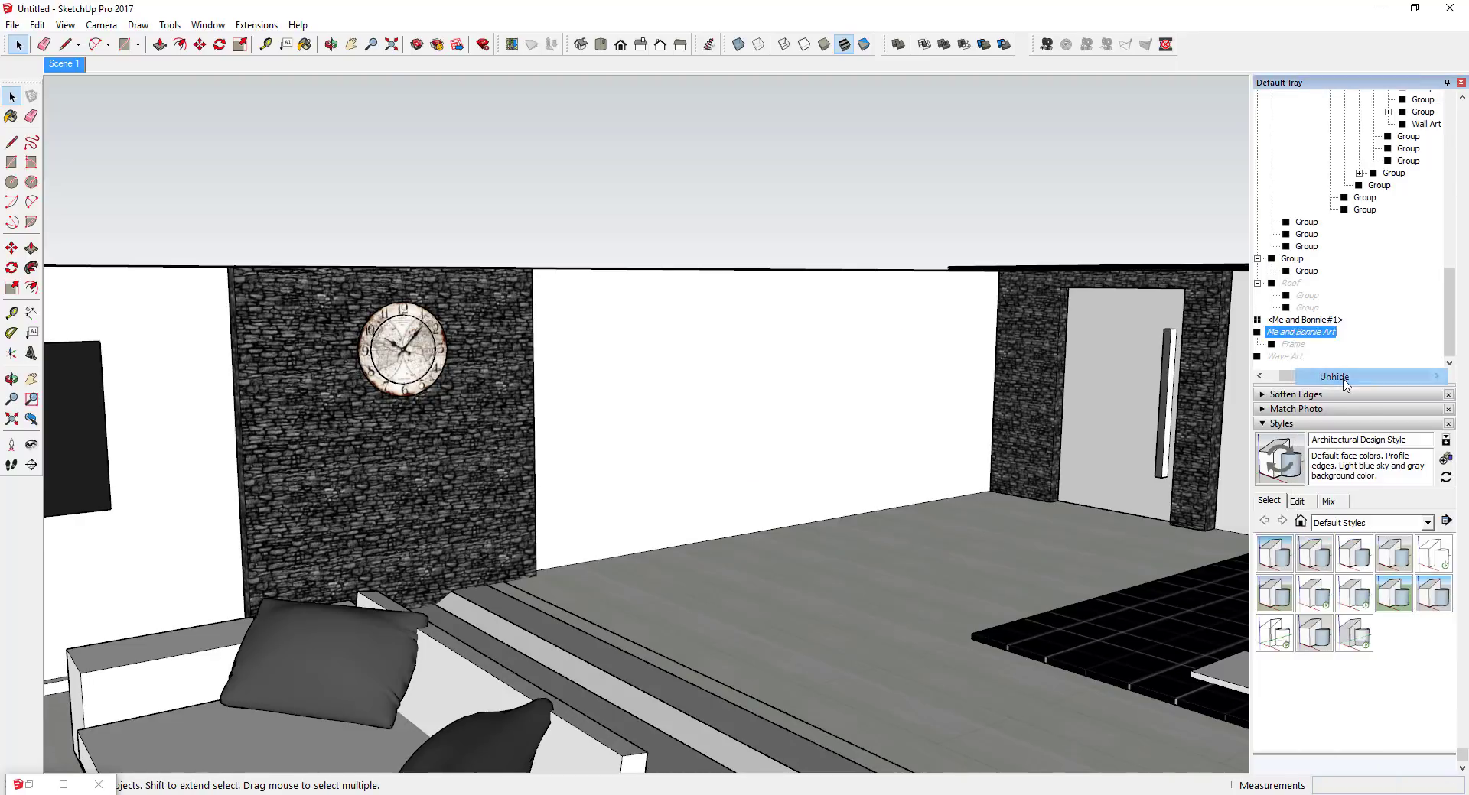
# Open the wall television's nested components for editing and select the picture face of its screen
pyautogui.scroll(-3, 786, 370)
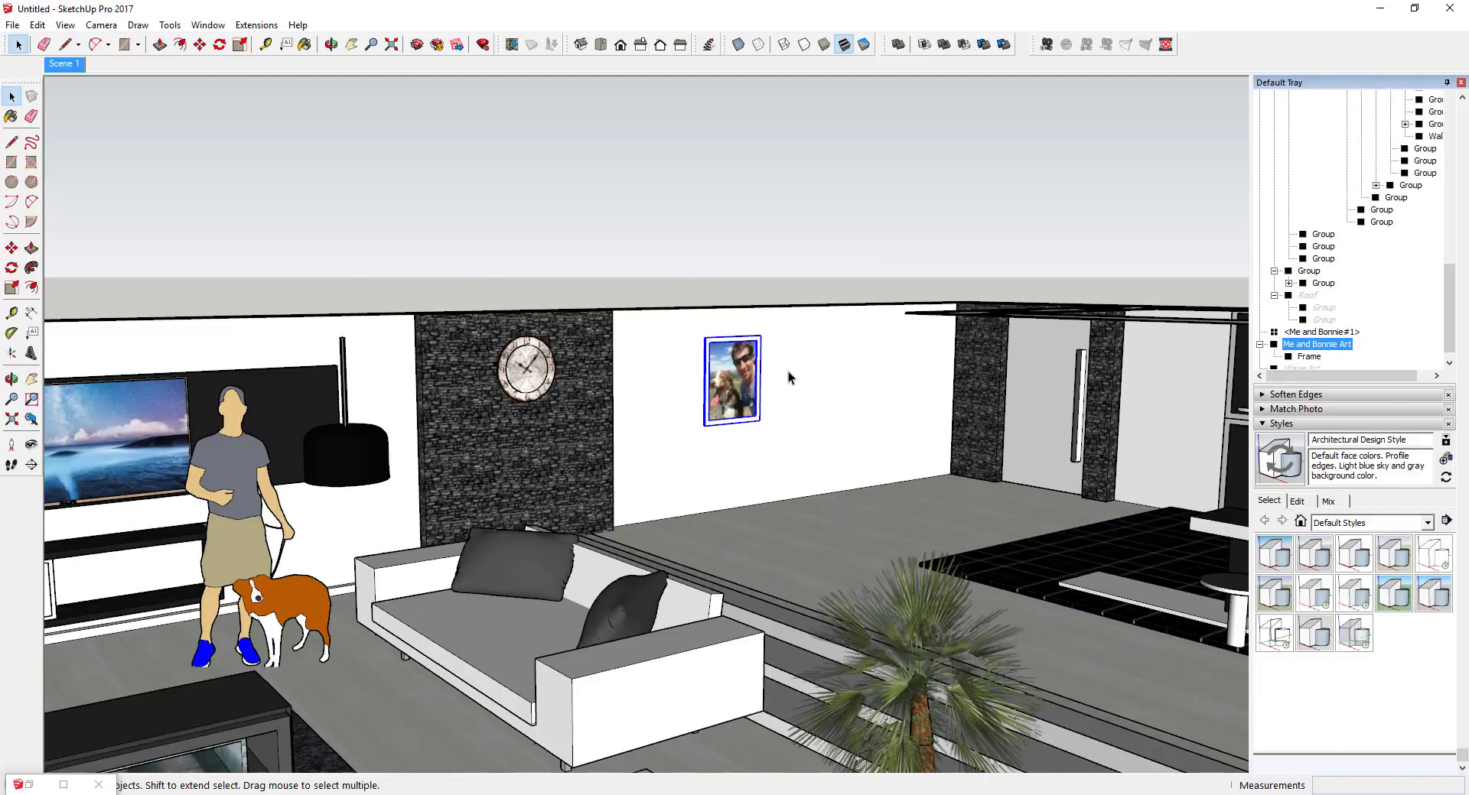
pyautogui.scroll(1, 655, 391)
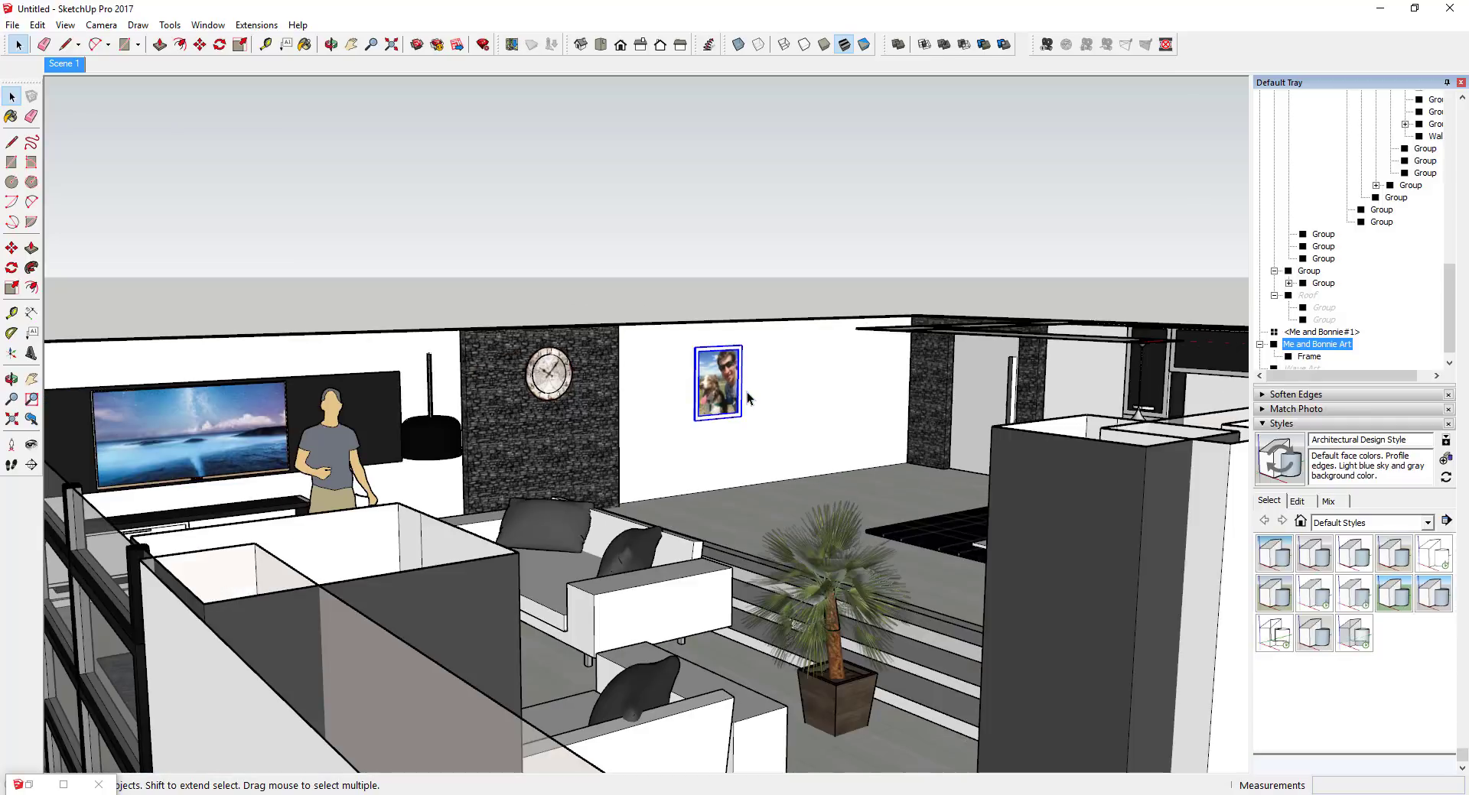
pyautogui.scroll(-2, 858, 370)
pyautogui.scroll(4, 805, 332)
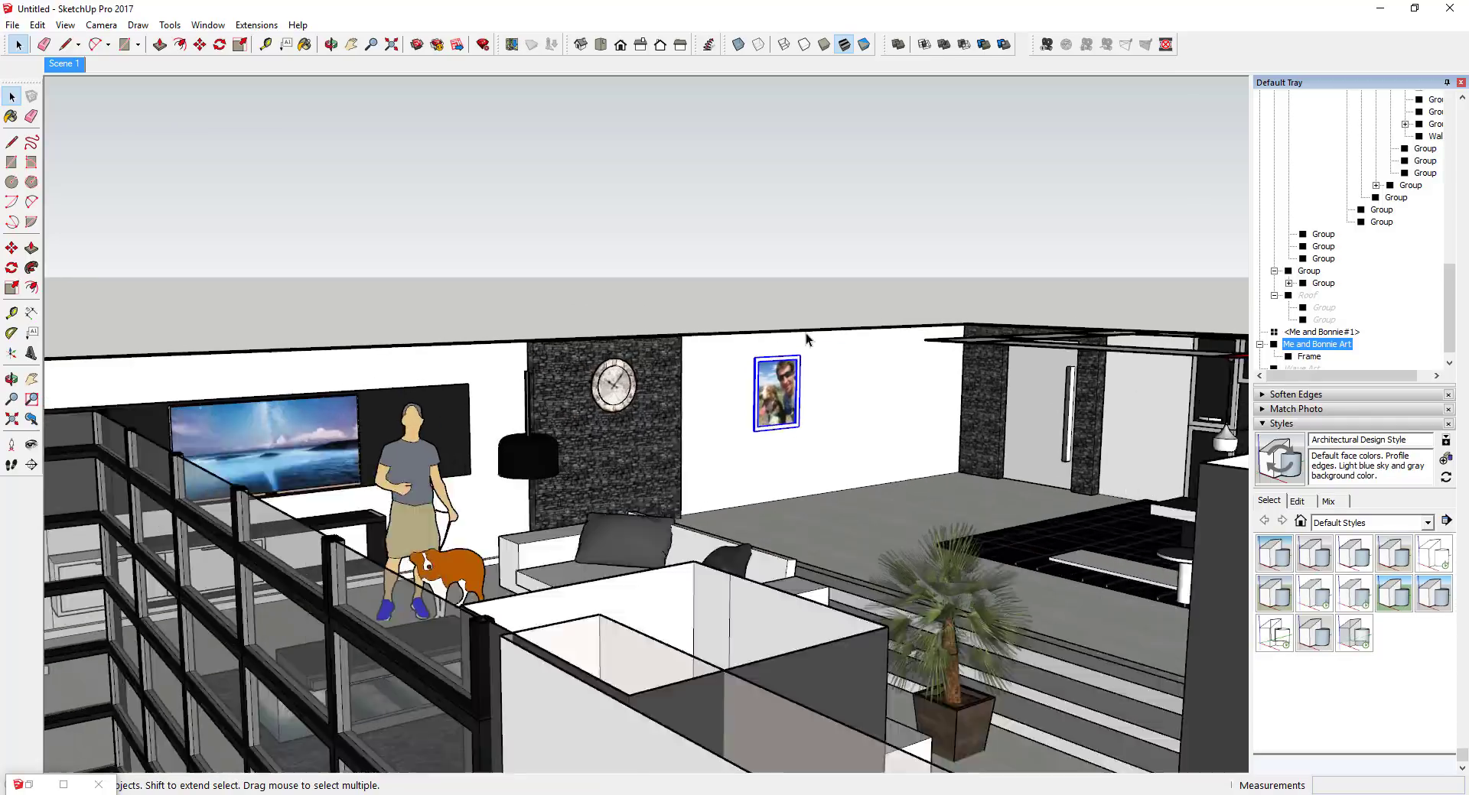
pyautogui.moveTo(825, 375); pyautogui.dragTo(911, 370, button='middle')
pyautogui.scroll(-2, 898, 368)
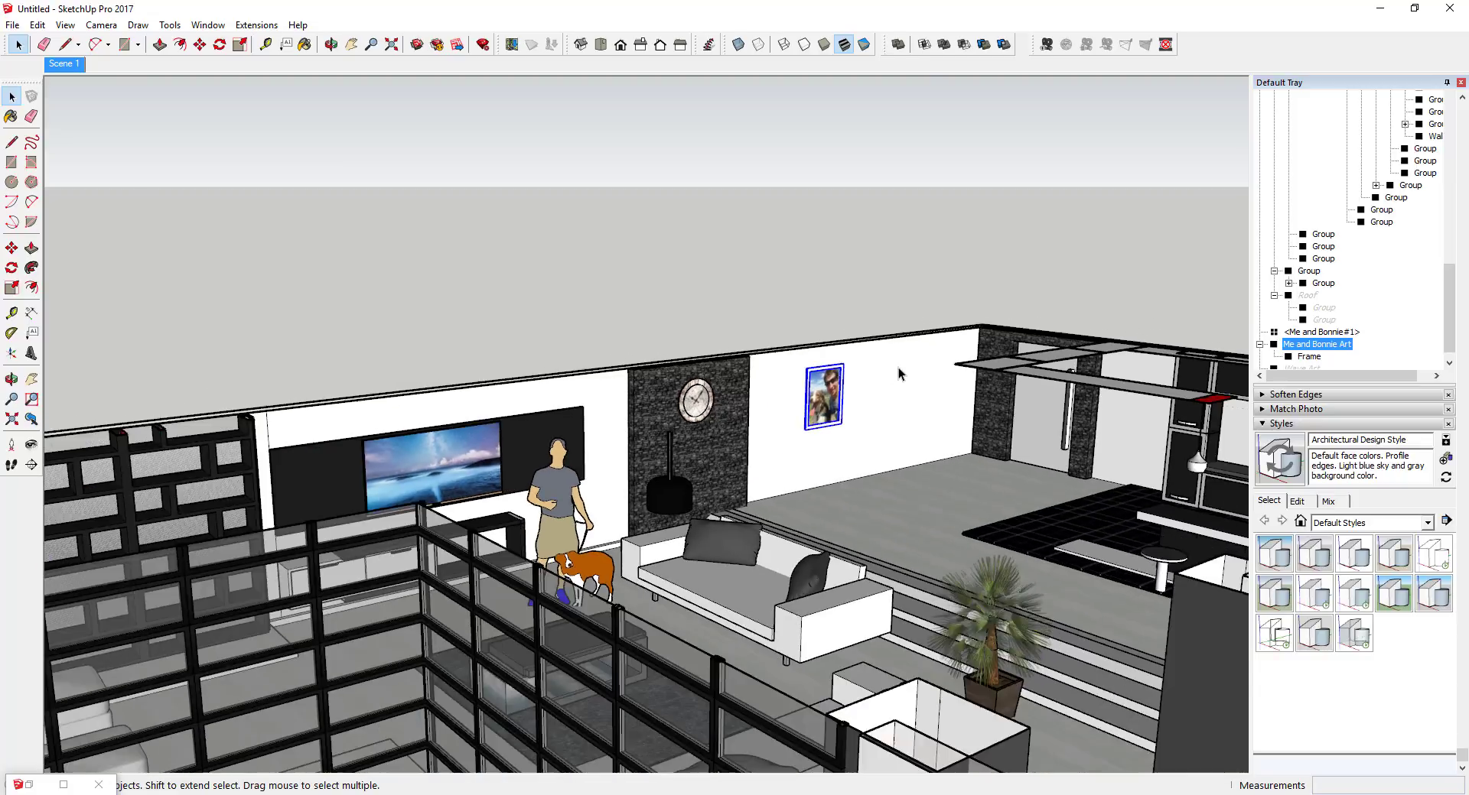
pyautogui.scroll(6, 441, 449)
pyautogui.click(505, 472)
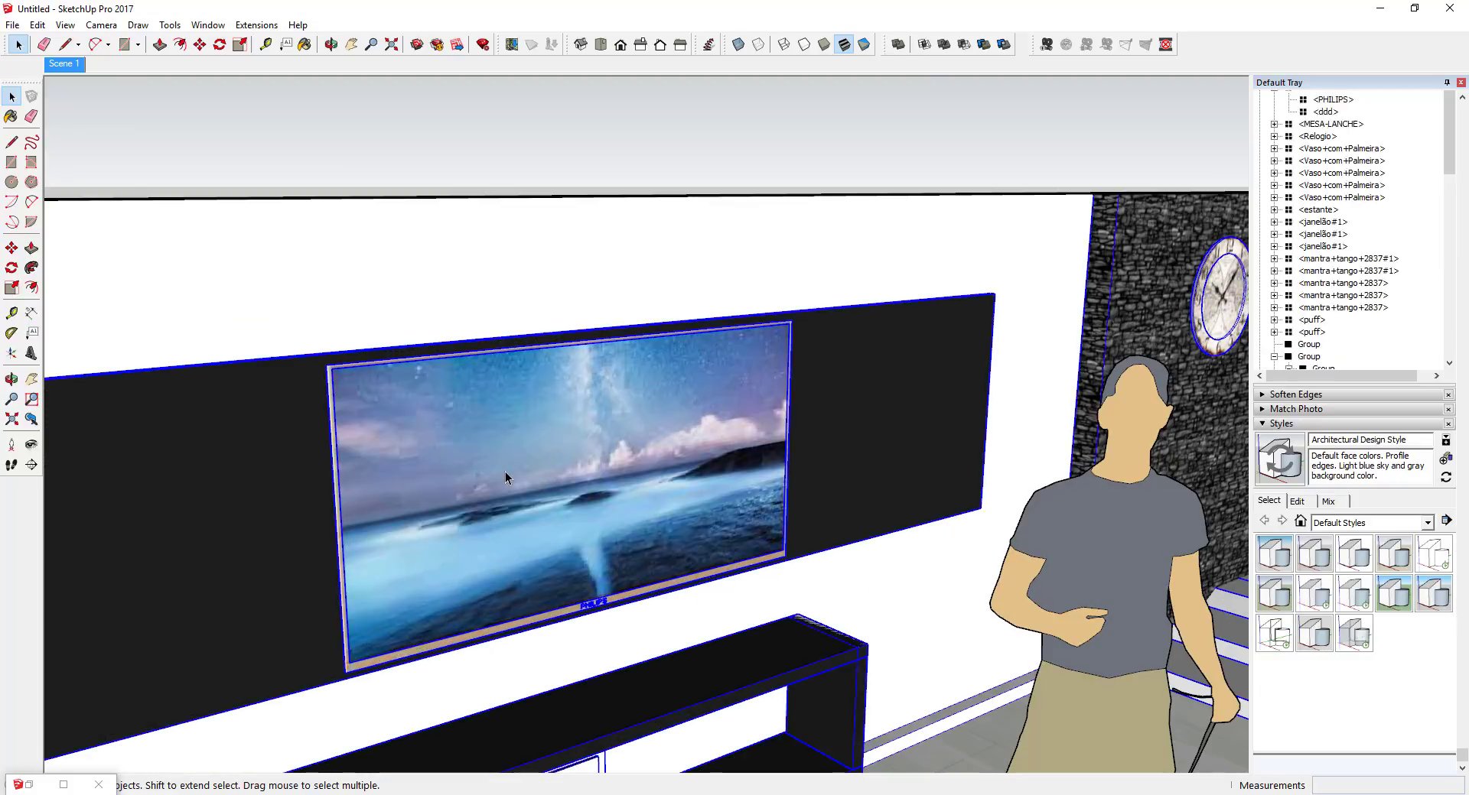
pyautogui.doubleClick(504, 473)
pyautogui.click(503, 473)
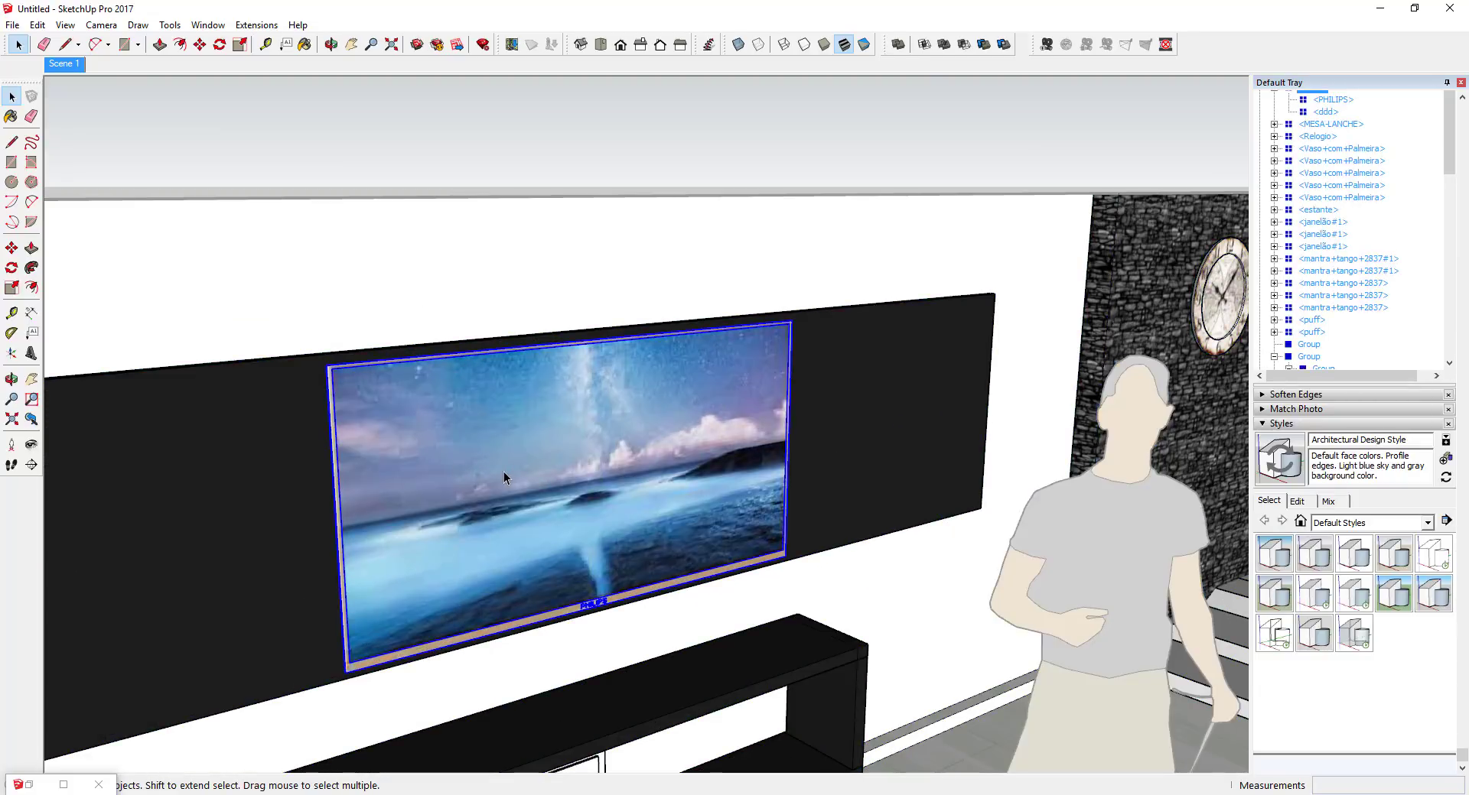
pyautogui.doubleClick(503, 471)
pyautogui.click(512, 472)
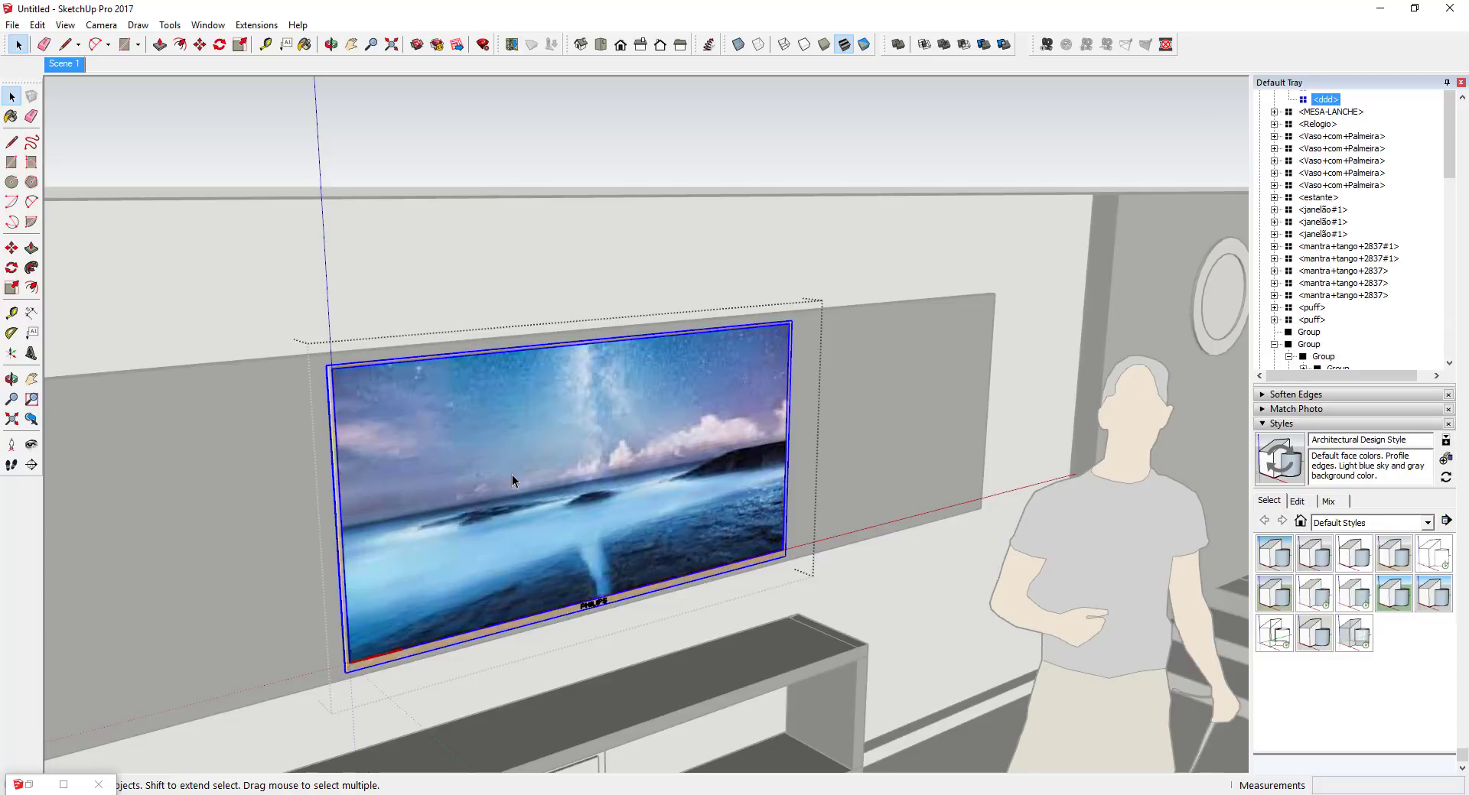
pyautogui.doubleClick(593, 475)
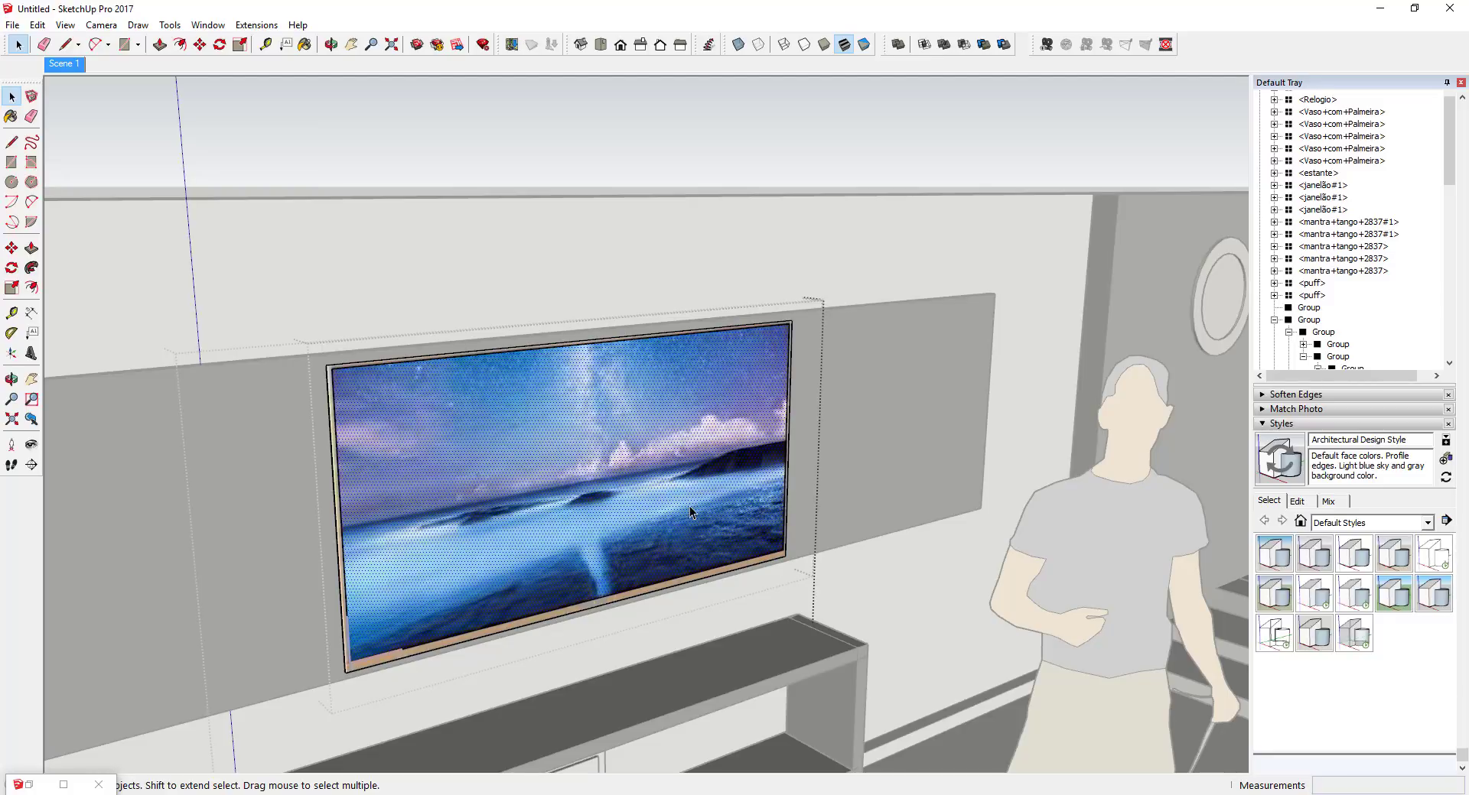
# Import the Football Game image as a texture for the television screen
pyautogui.moveTo(690, 513); pyautogui.dragTo(443, 535, button='middle')
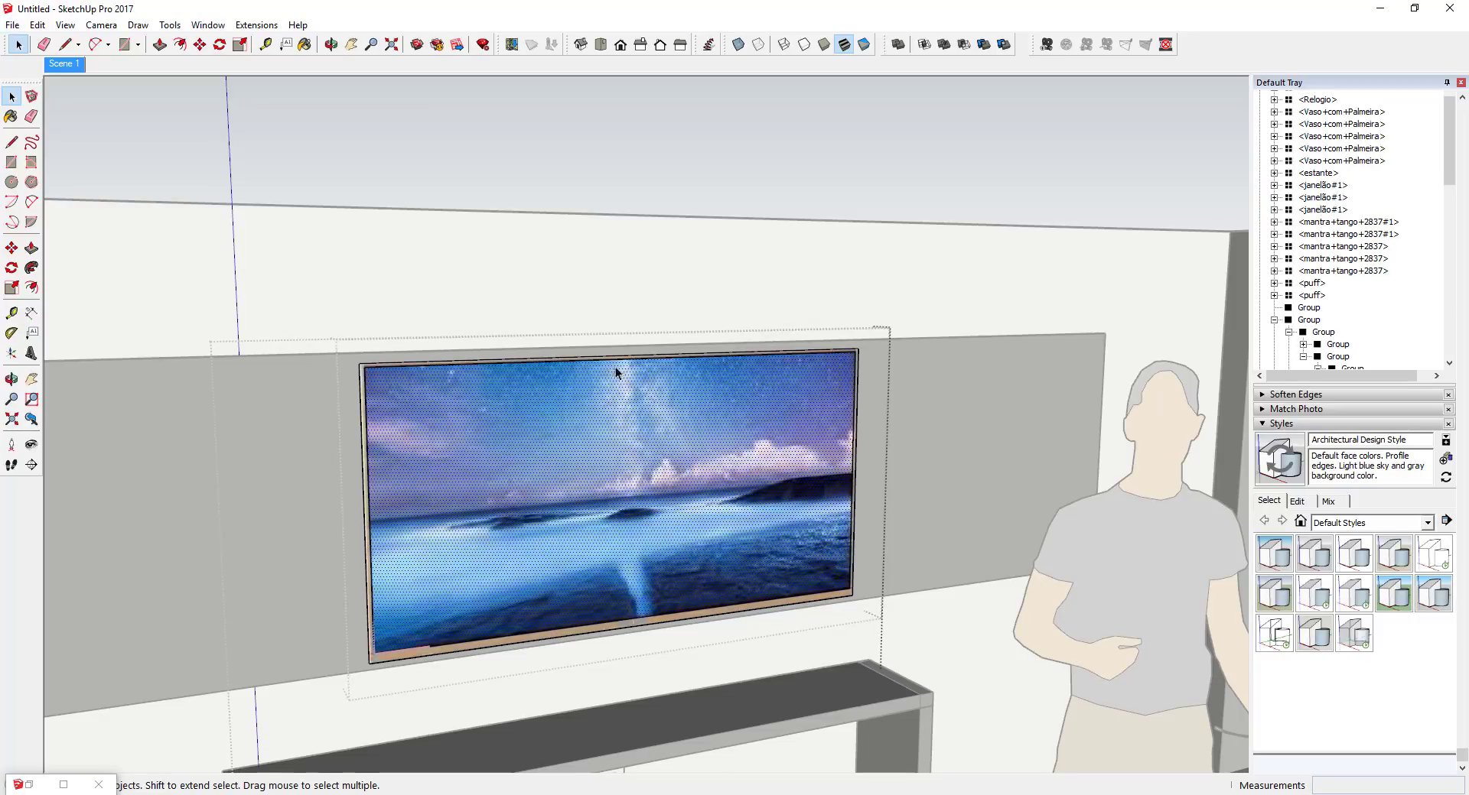
pyautogui.click(13, 26)
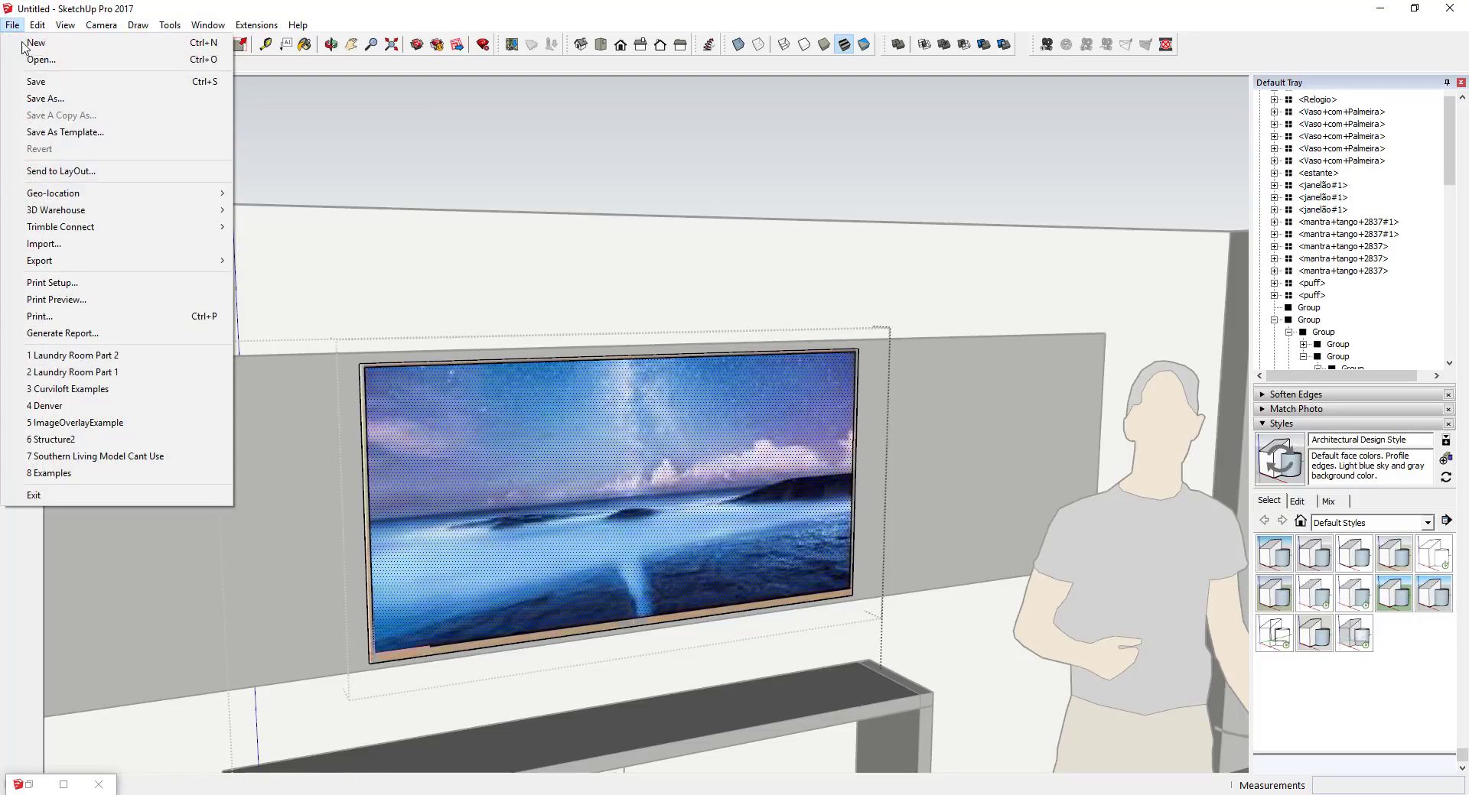
pyautogui.click(61, 243)
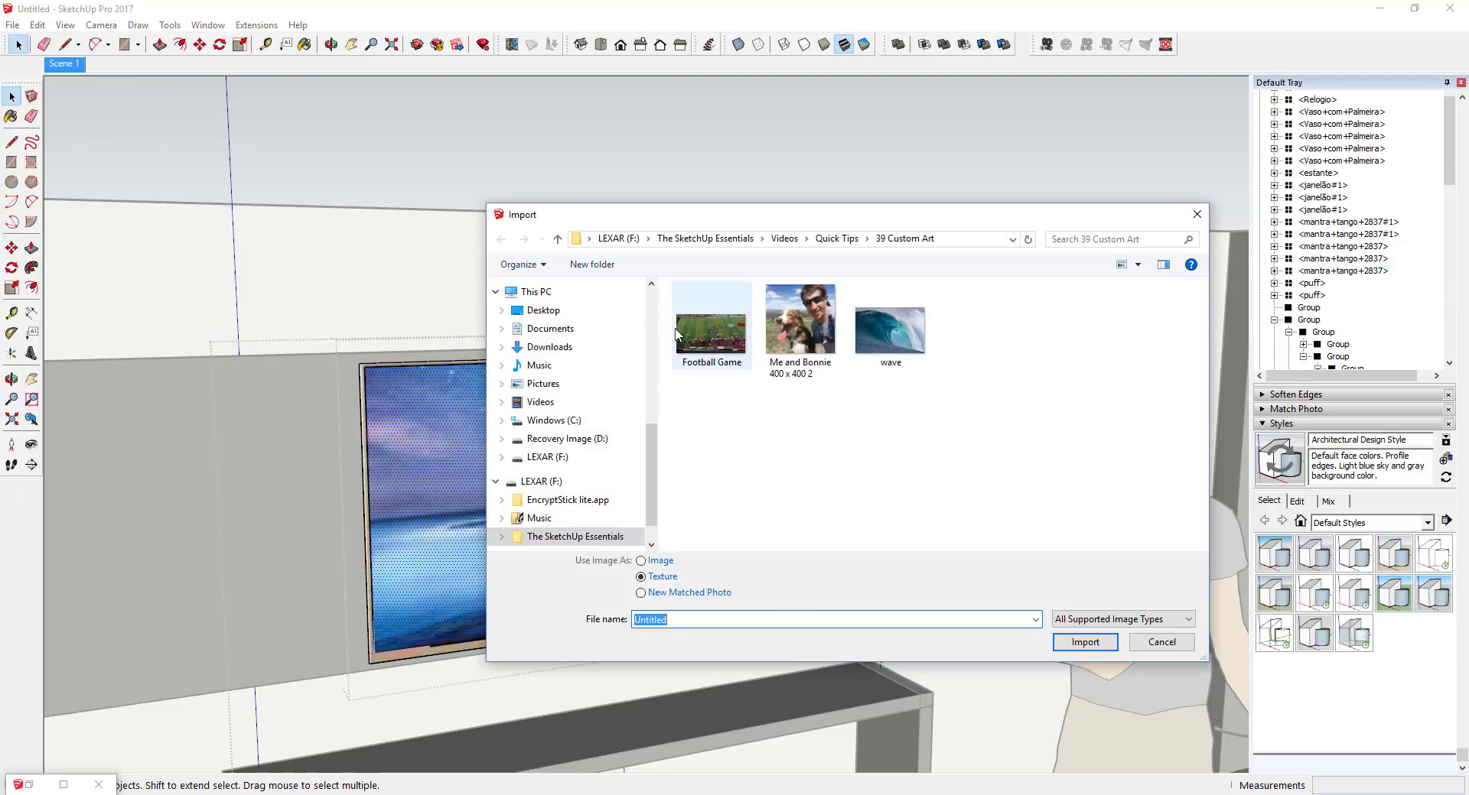
pyautogui.click(713, 337)
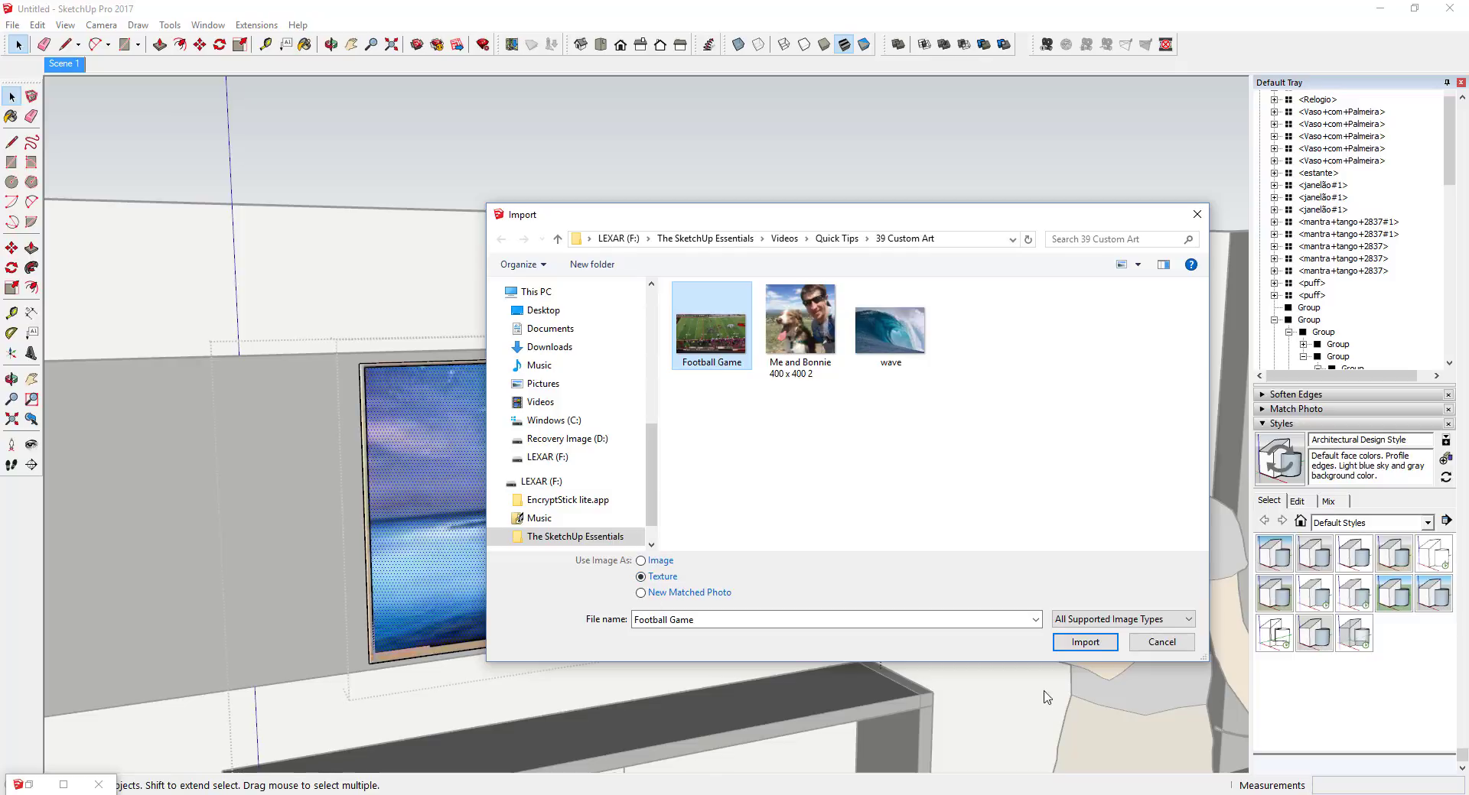
pyautogui.click(1083, 644)
# Place the football image on the television screen, starting at its lower-left corner and scaling it to the upper-right corner
pyautogui.scroll(5, 557, 599)
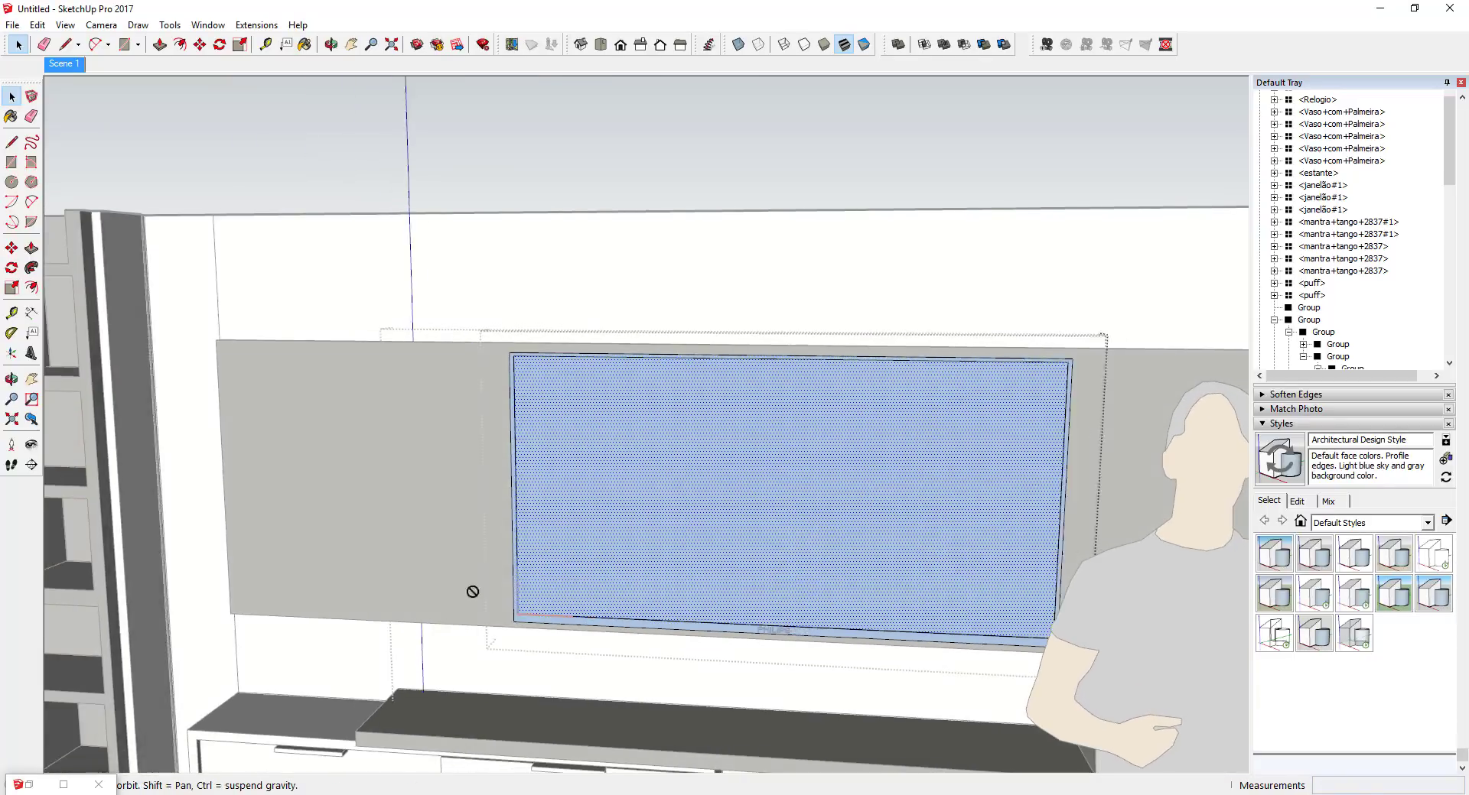
pyautogui.scroll(3, 543, 605)
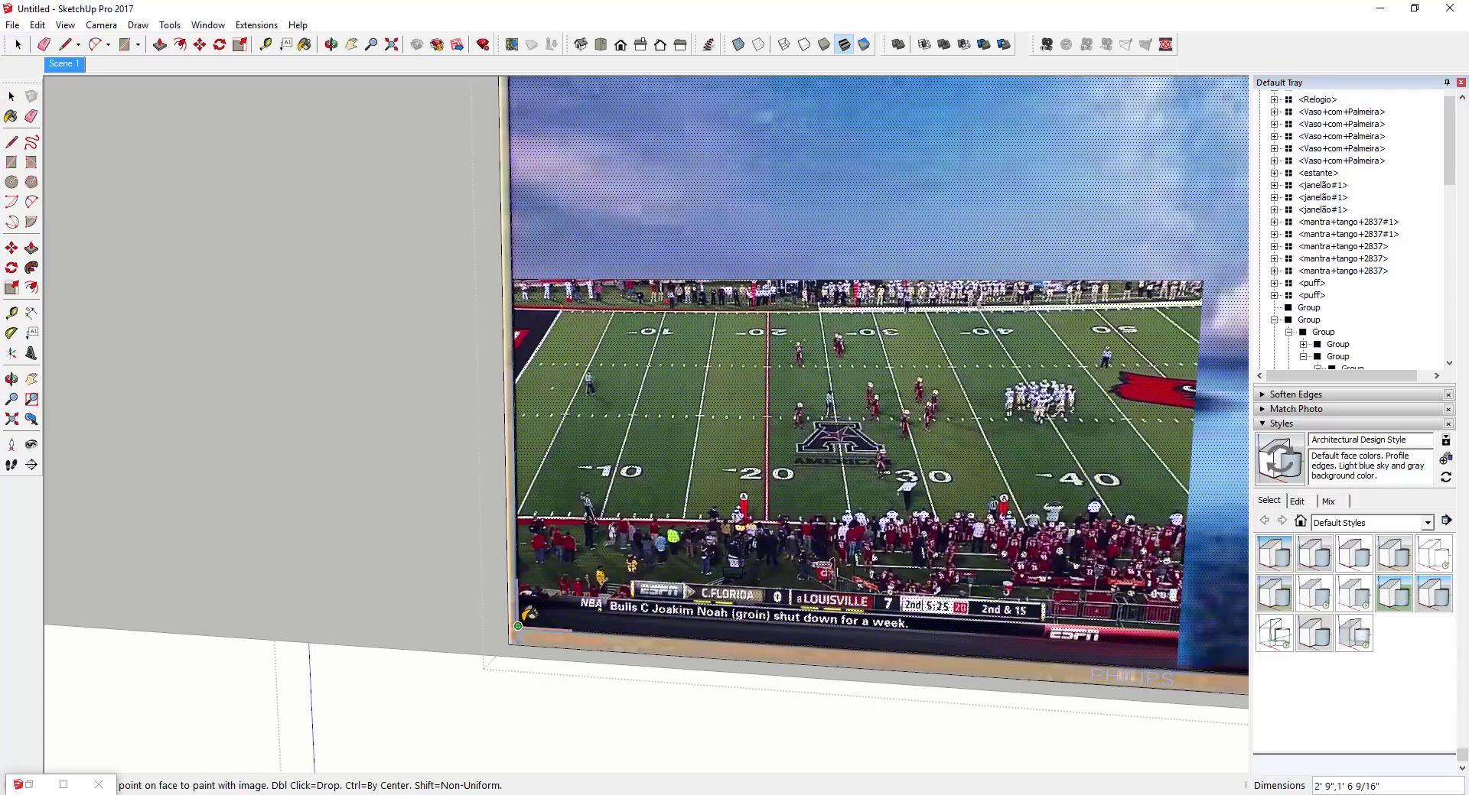
pyautogui.click(520, 623)
pyautogui.scroll(-3, 1050, 329)
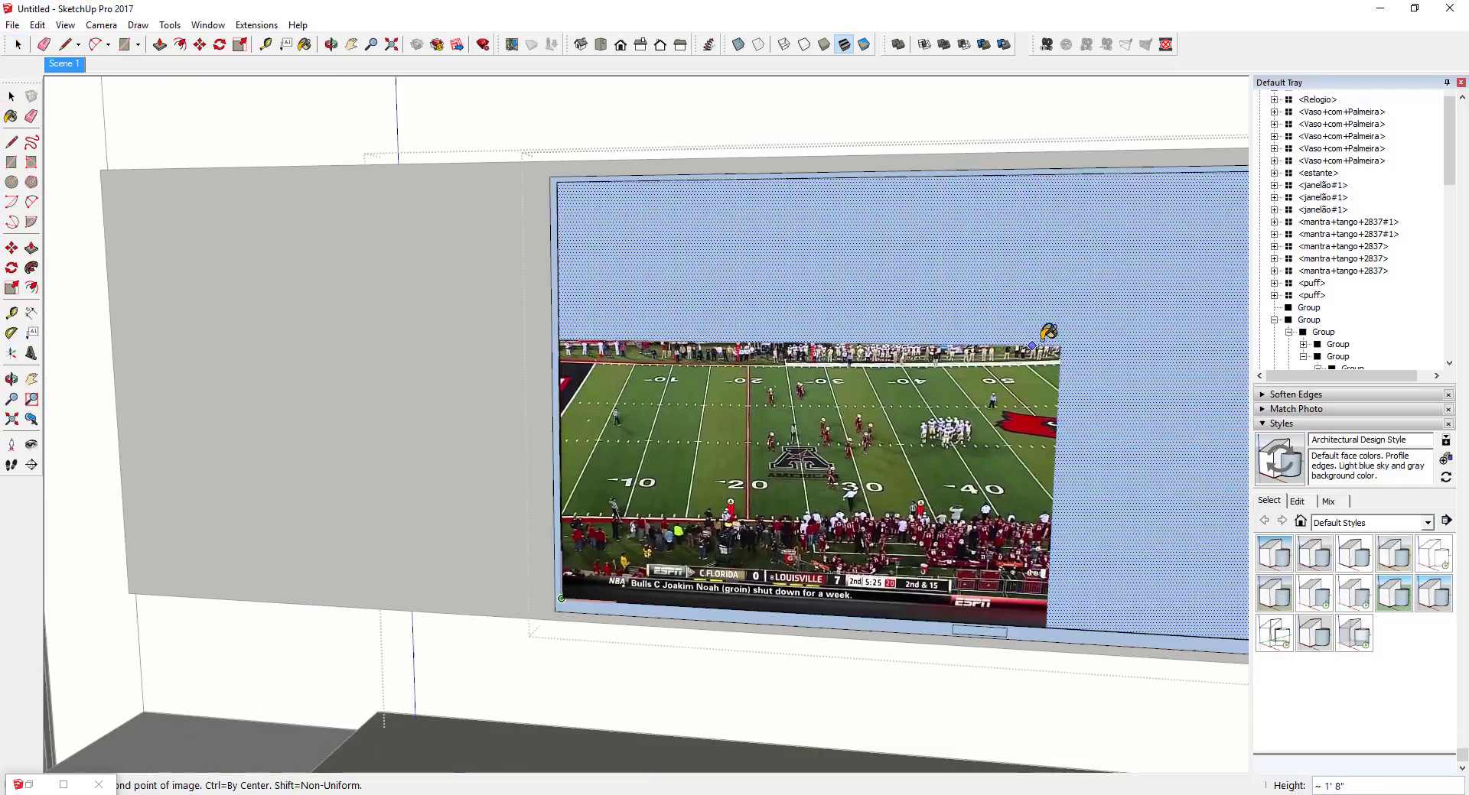
pyautogui.scroll(-5, 1050, 330)
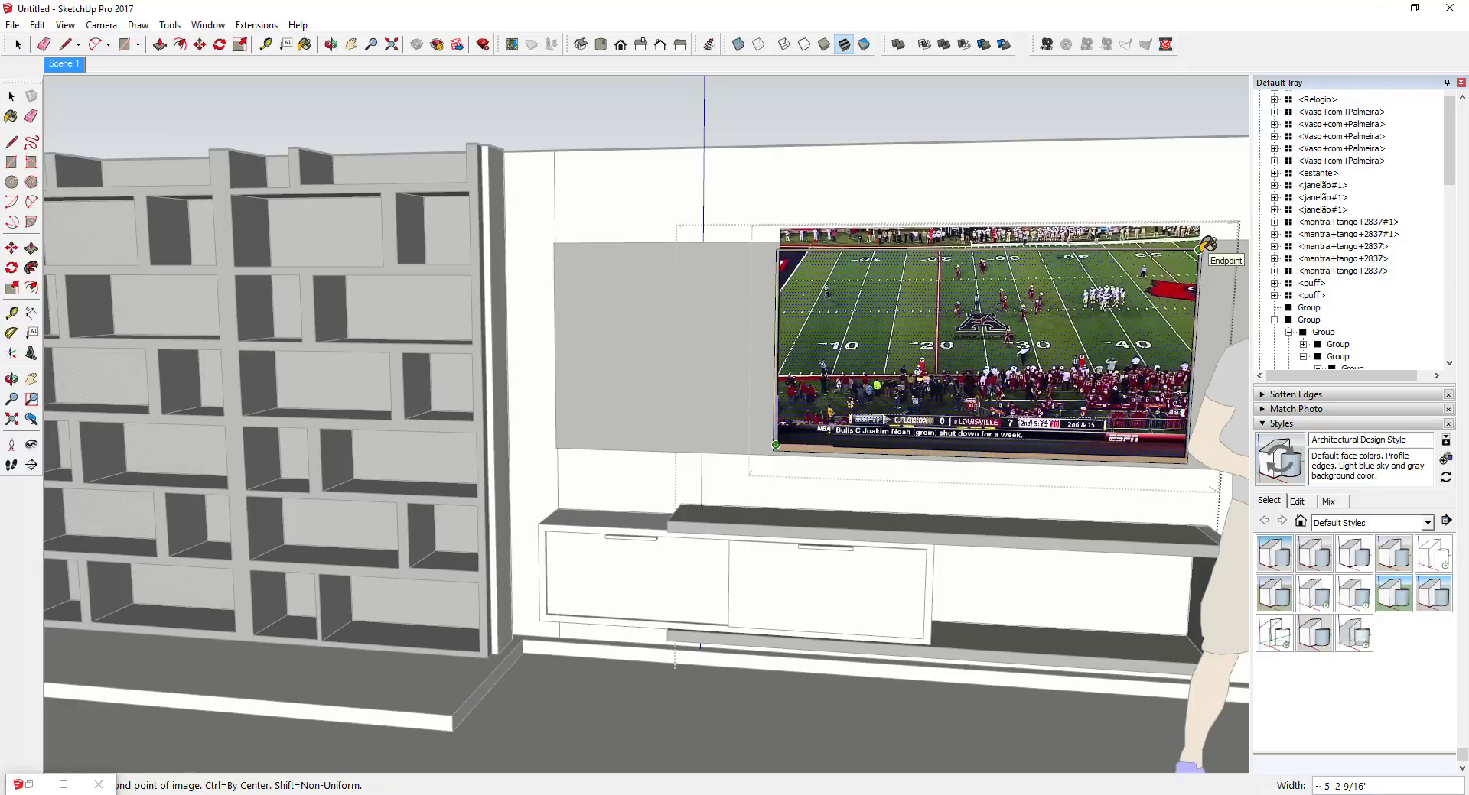
pyautogui.scroll(8, 1207, 245)
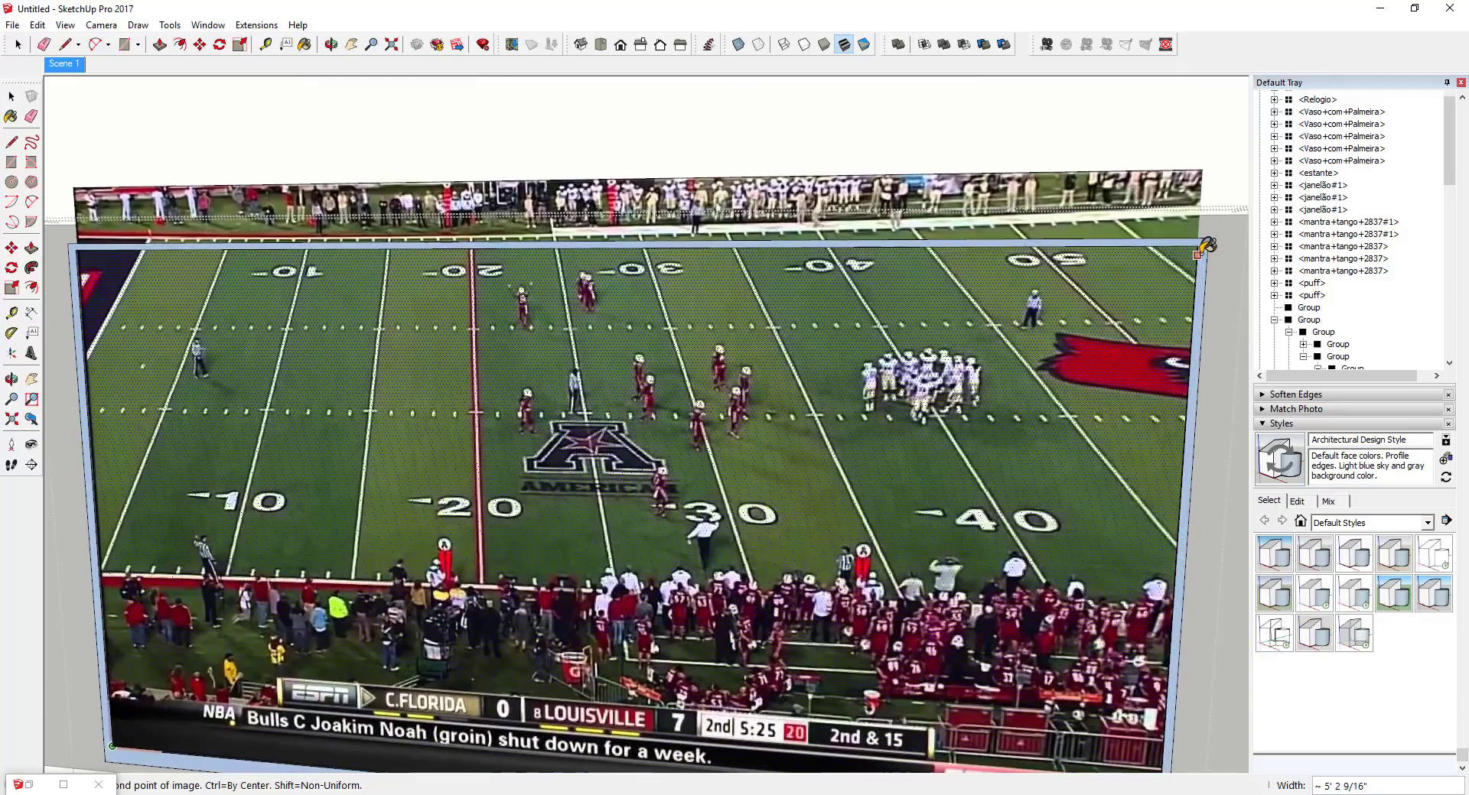
pyautogui.click(1198, 253)
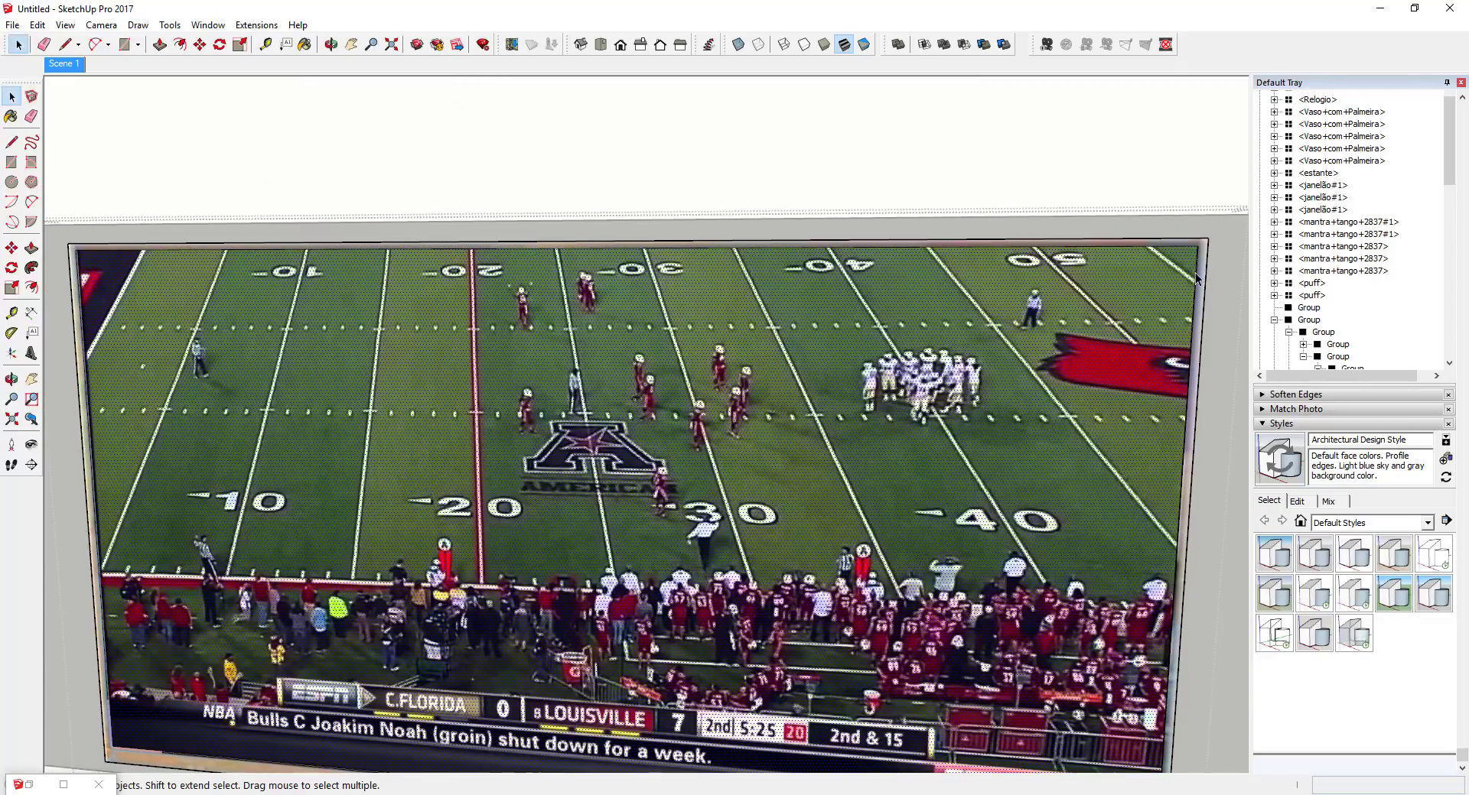
# Close the television's components and view the football picture and framed photo from outside the house
pyautogui.scroll(-10, 847, 439)
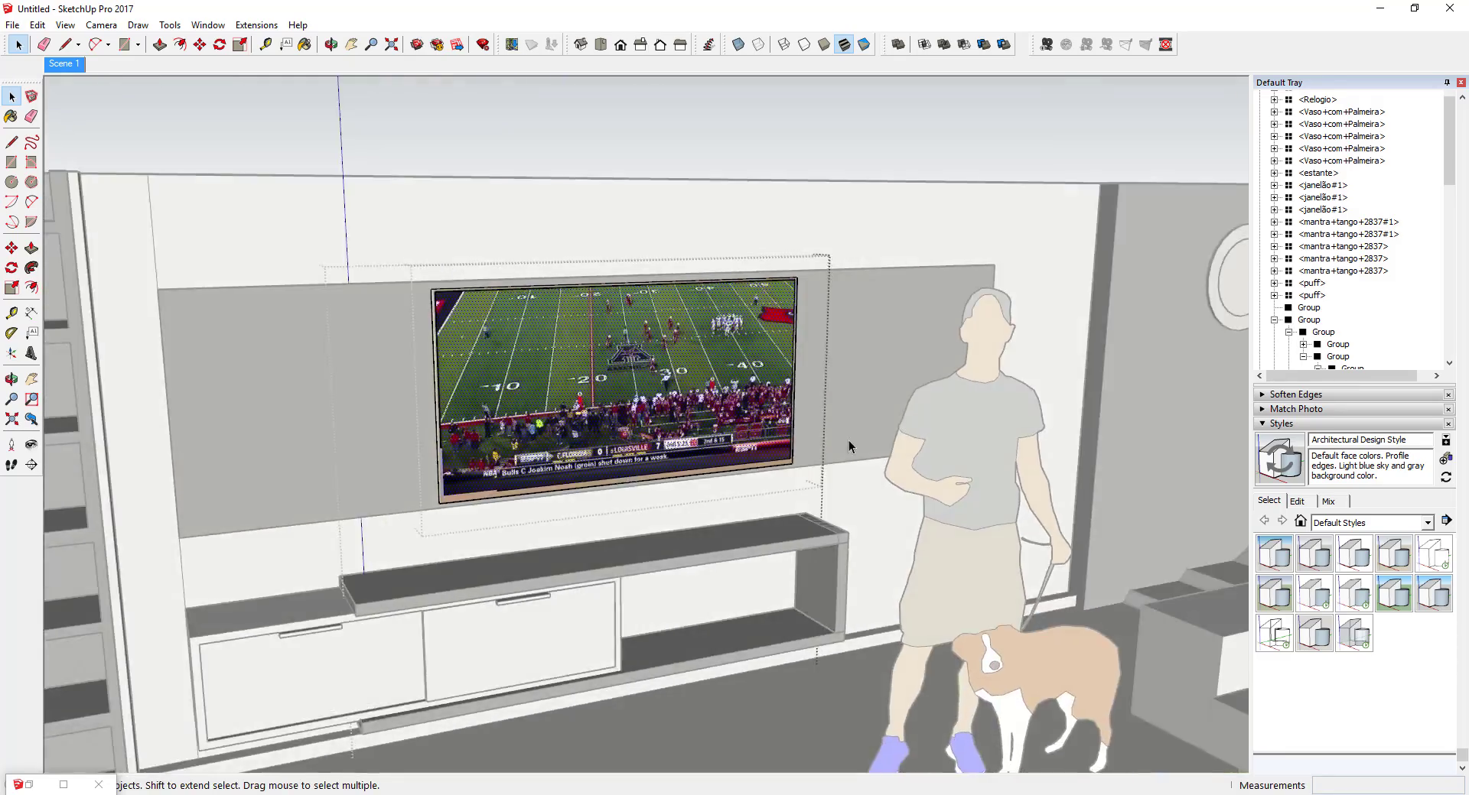
pyautogui.moveTo(847, 439); pyautogui.dragTo(664, 328, button='middle')
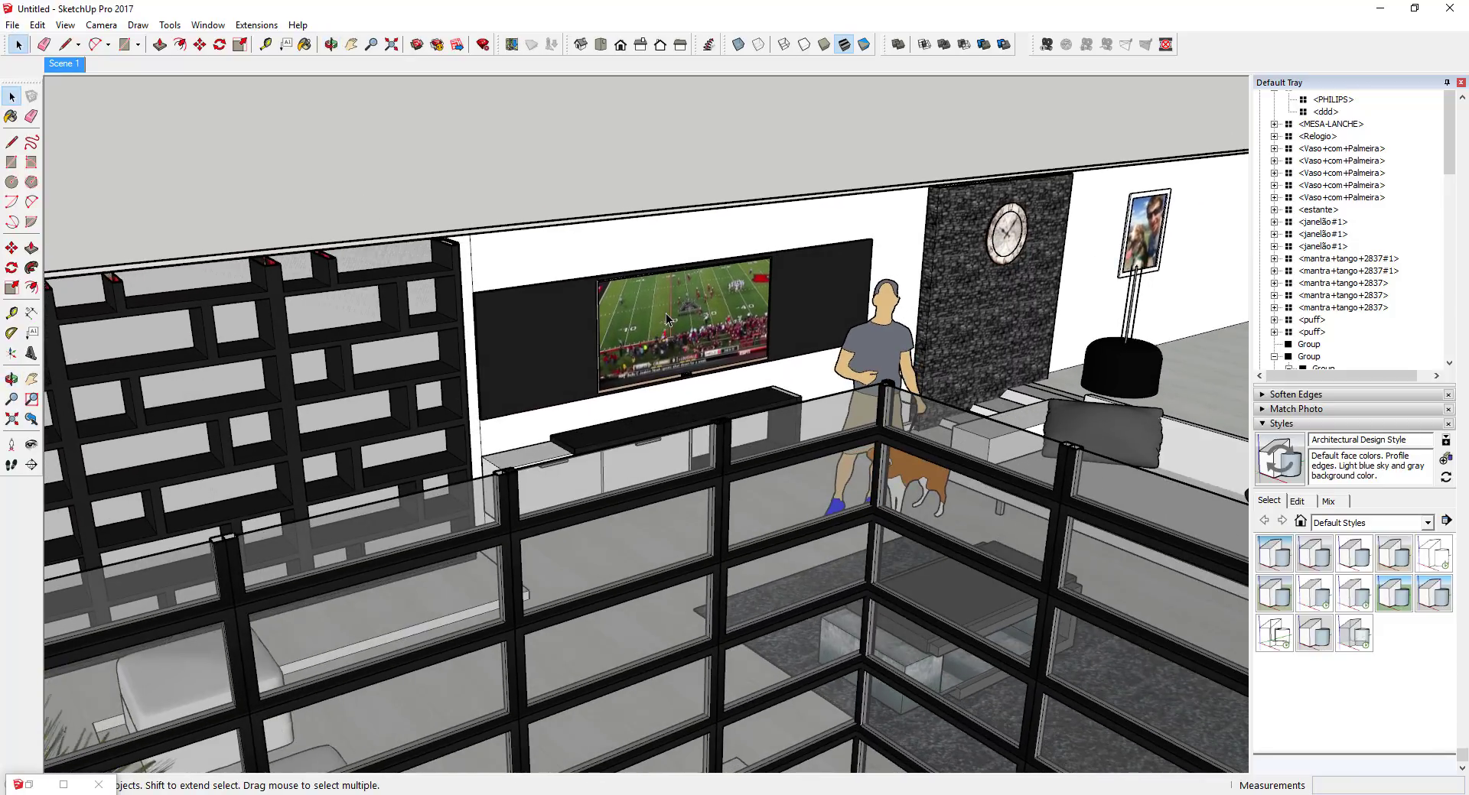
pyautogui.scroll(-6, 666, 313)
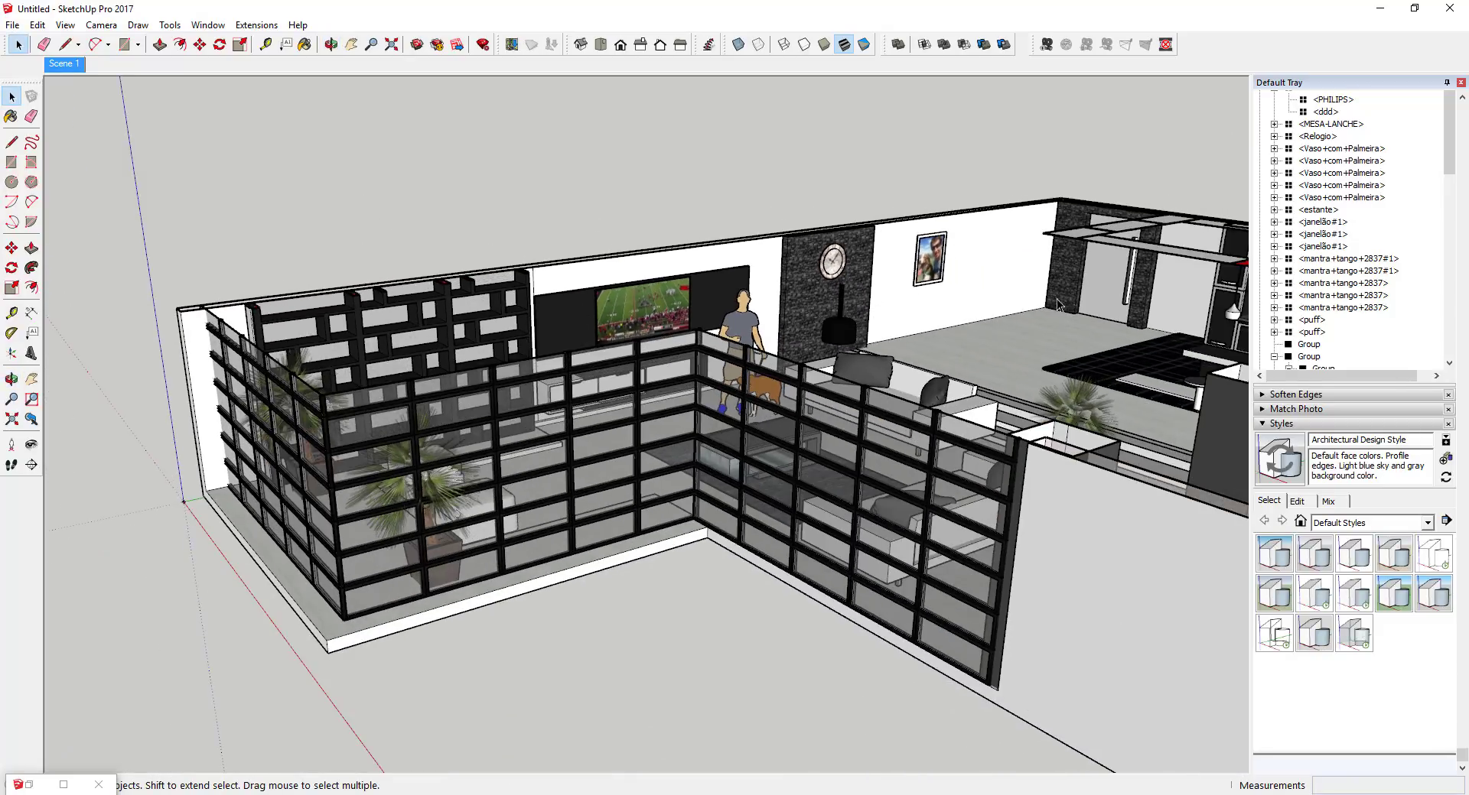